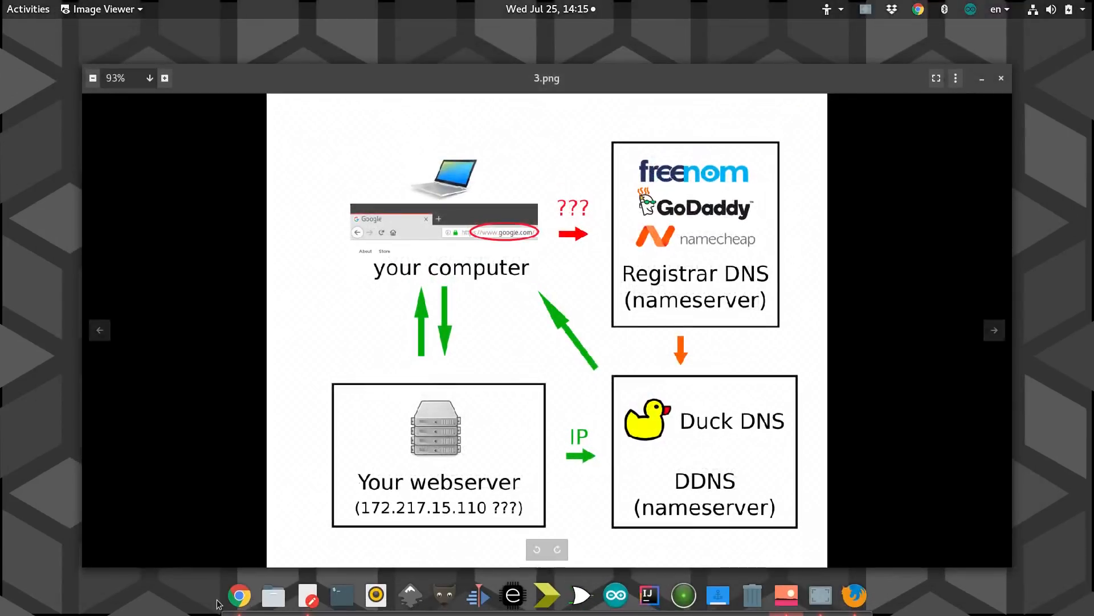
# Bring Firefox to the front and load freenom.com.
pyautogui.click(853, 594)
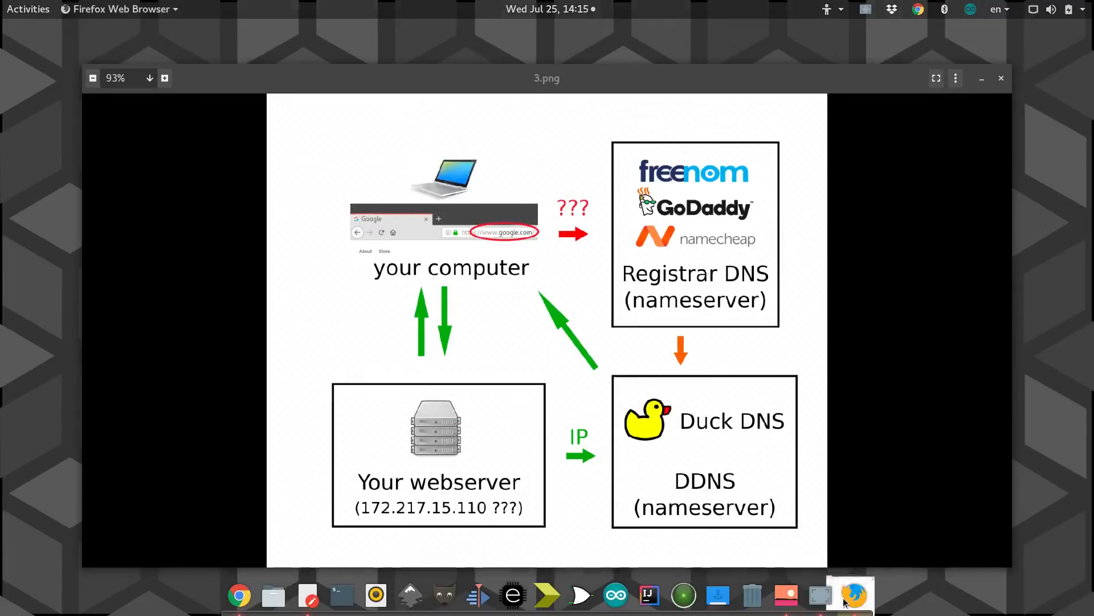
pyautogui.click(193, 63)
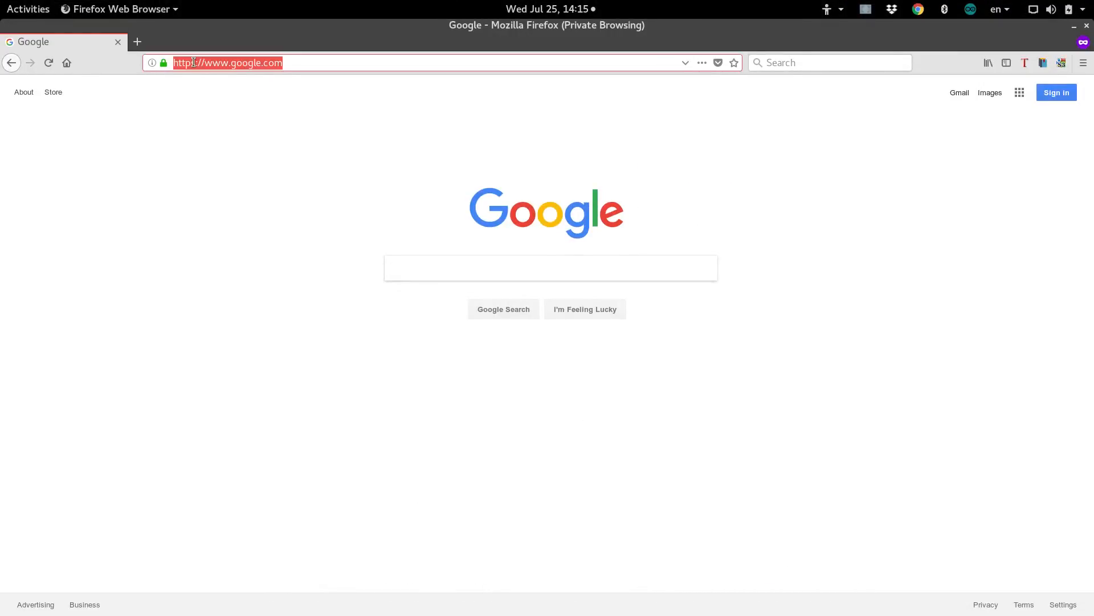
pyautogui.write('freenom.com/')
pyautogui.press('Return')
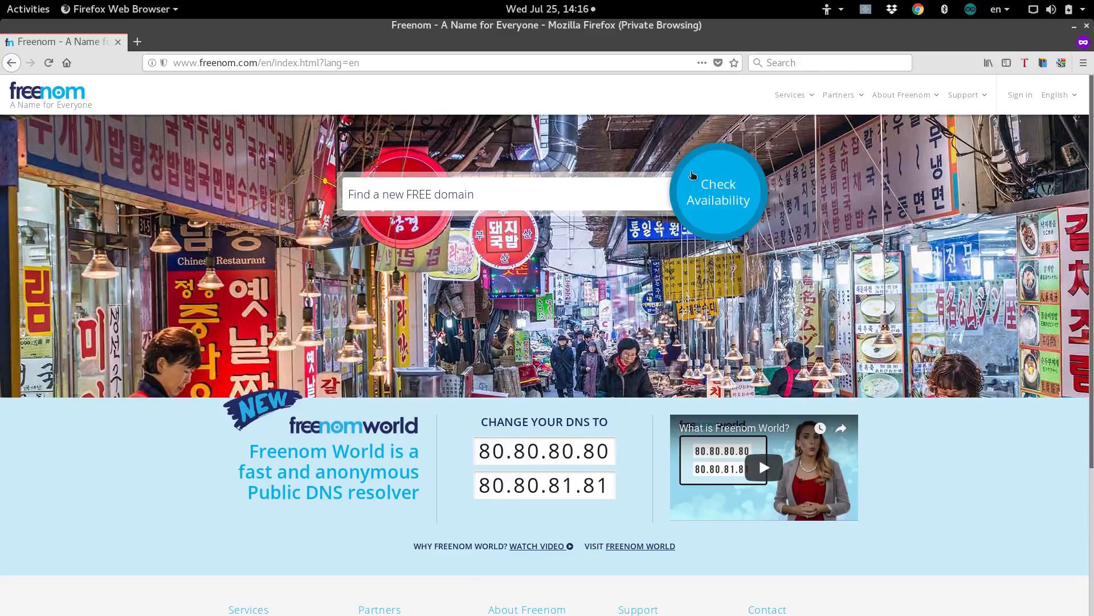
# Log out of the currently signed-in Freenom account from the account dropdown.
pyautogui.click(1026, 100)
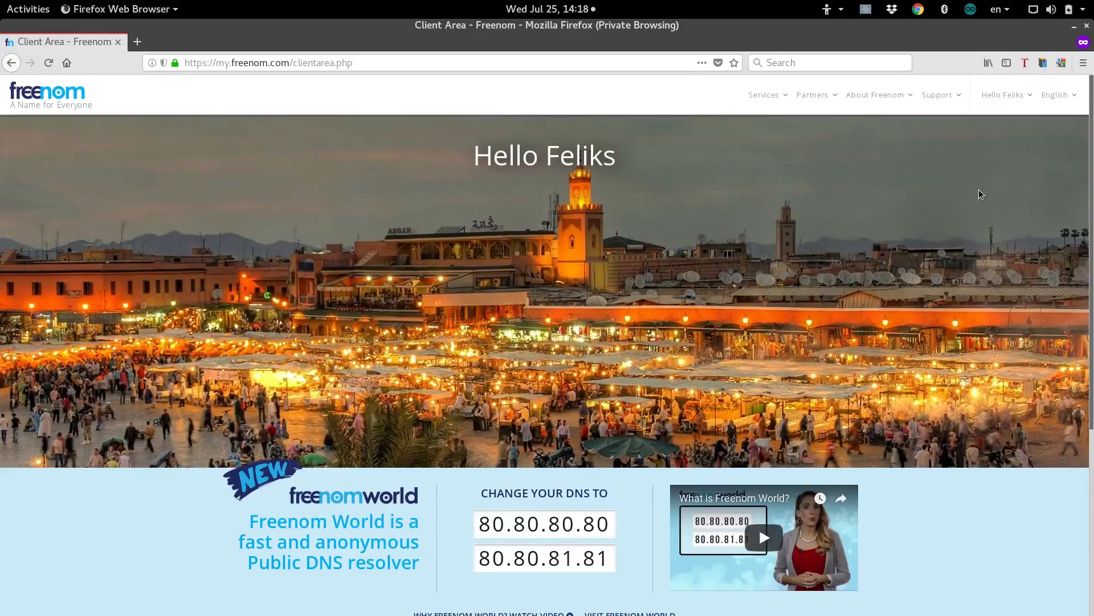
pyautogui.moveTo(1009, 100)
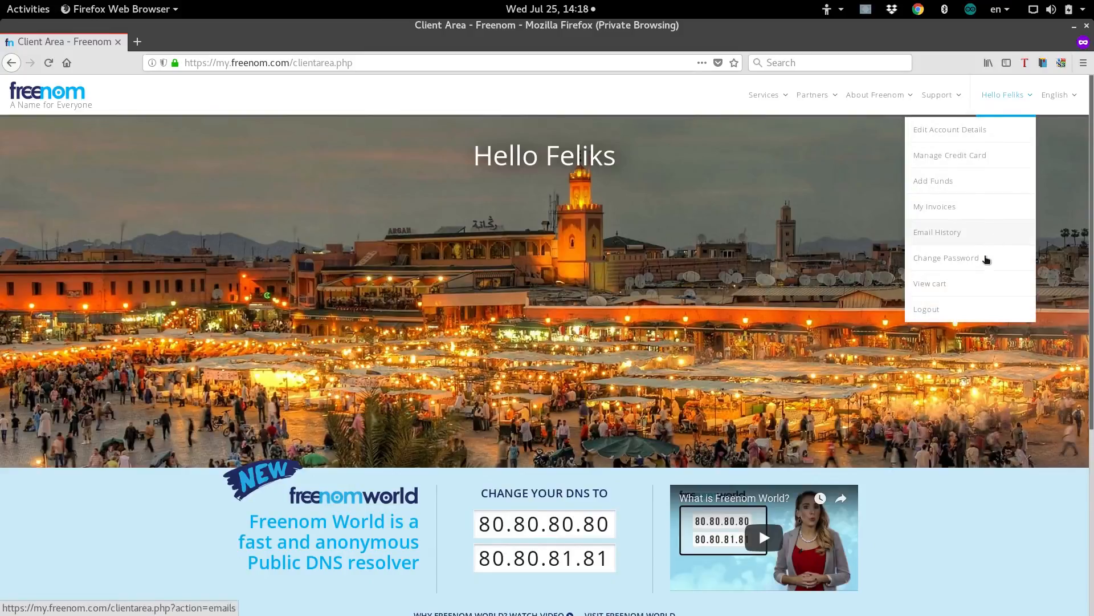
pyautogui.click(942, 308)
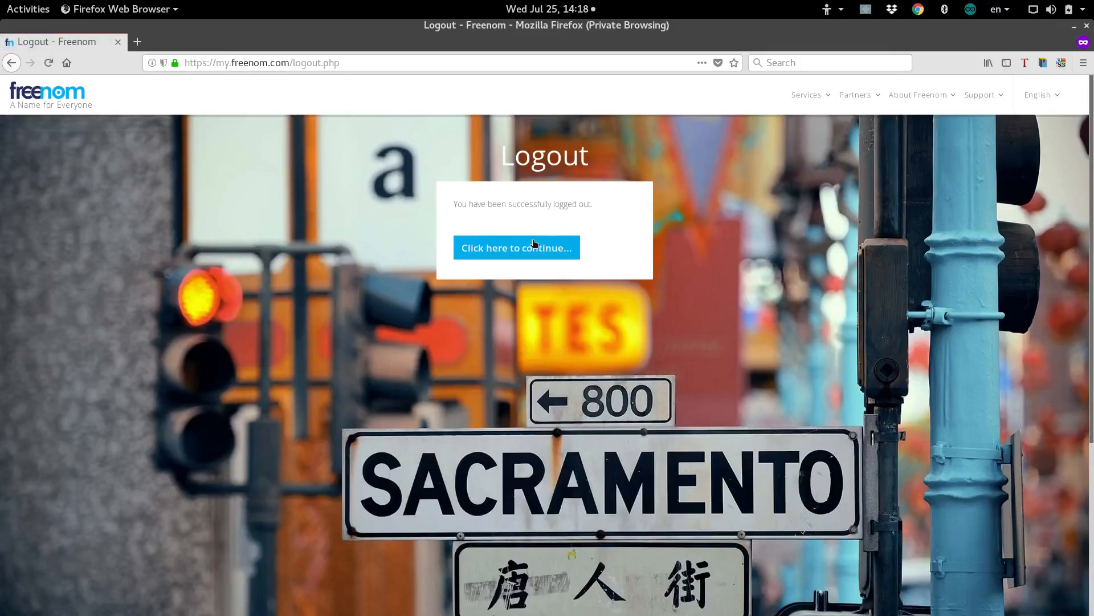
# Sign in to Freenom through Google with a different account, entering its e-mail and password.
pyautogui.click(535, 245)
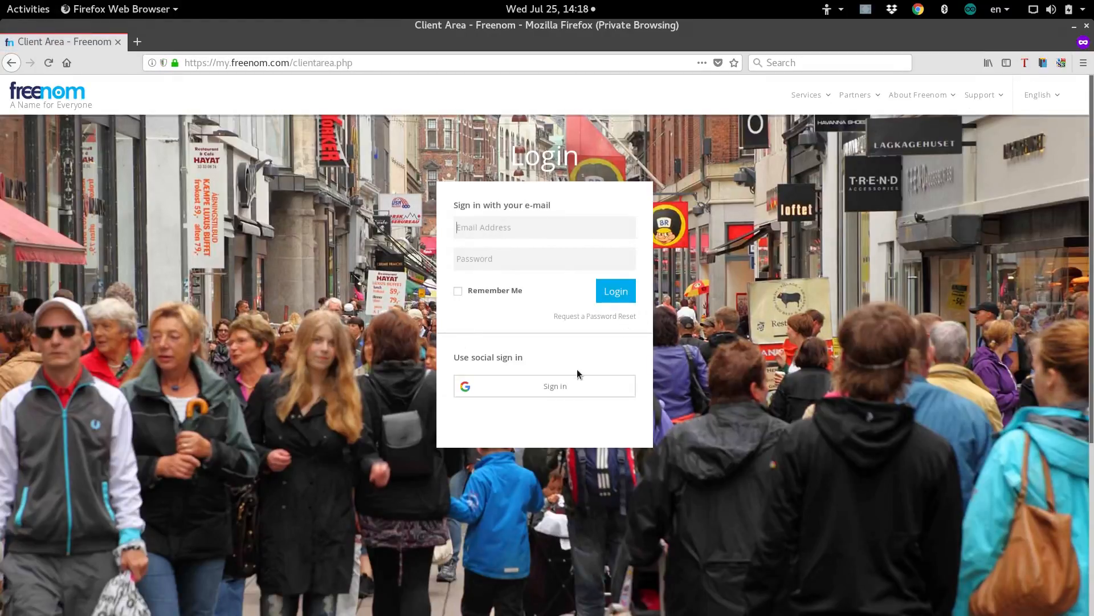
pyautogui.click(546, 386)
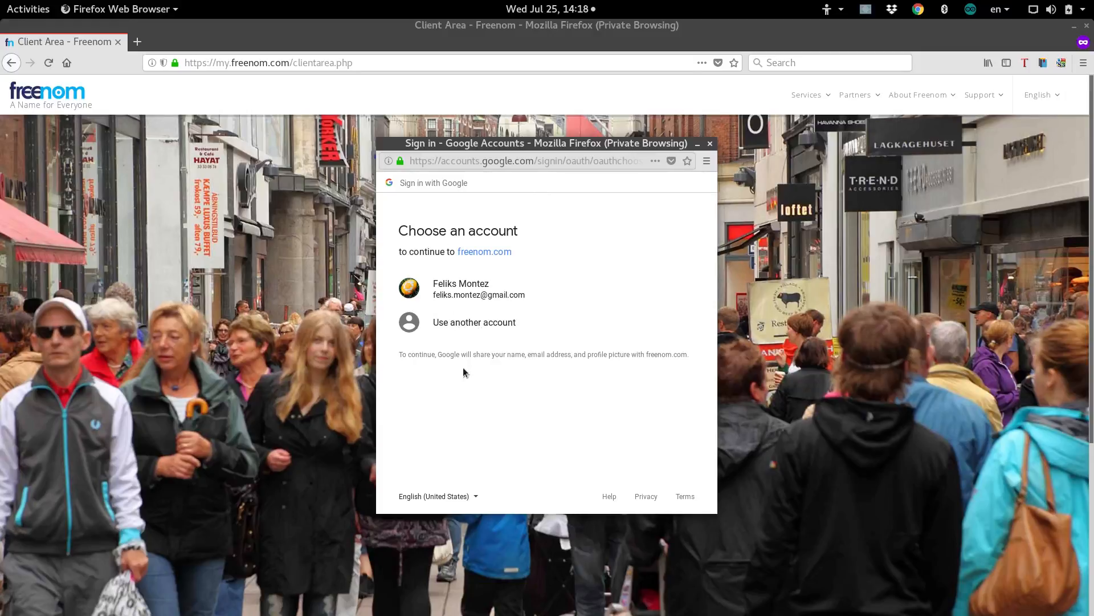
pyautogui.click(454, 323)
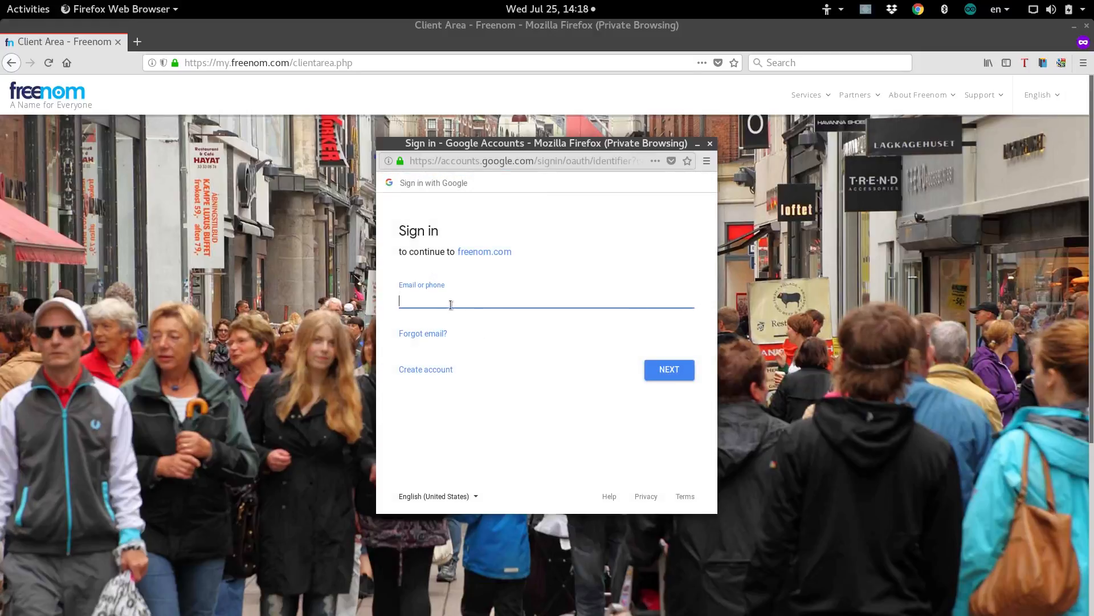
pyautogui.press('Return')
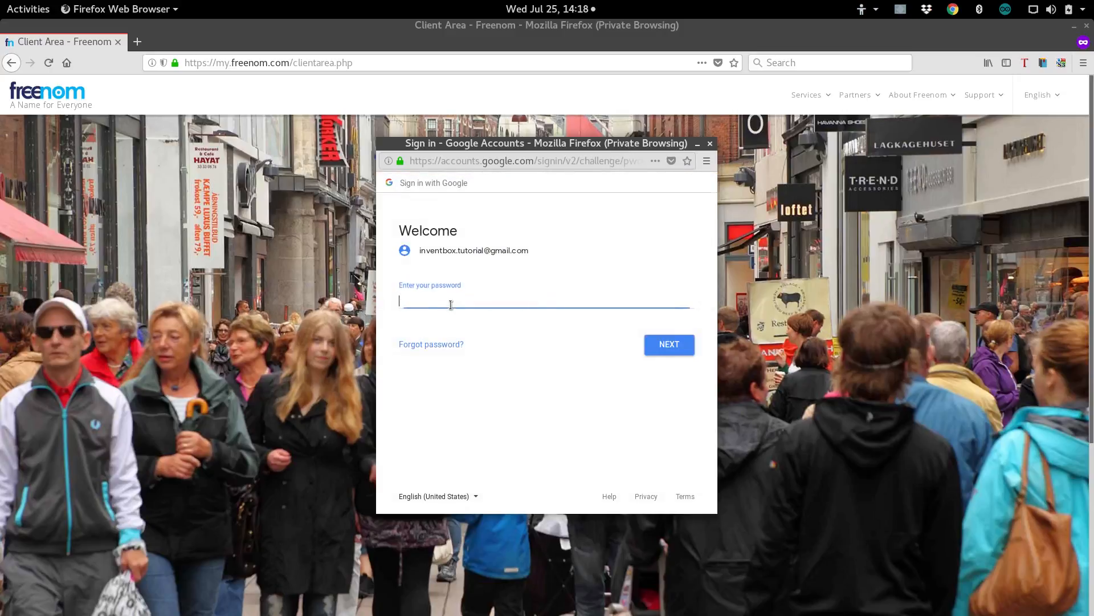
pyautogui.write('••••••••••')
pyautogui.press('Return')
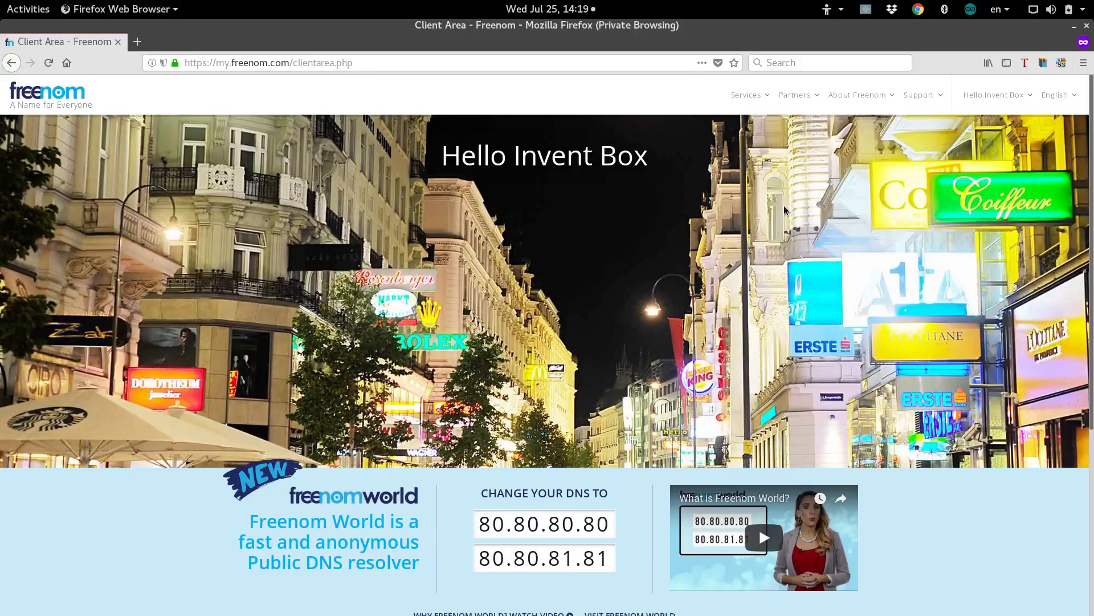
# Go to Register a New Domain and check availability of the name 'squid'.
pyautogui.click(748, 96)
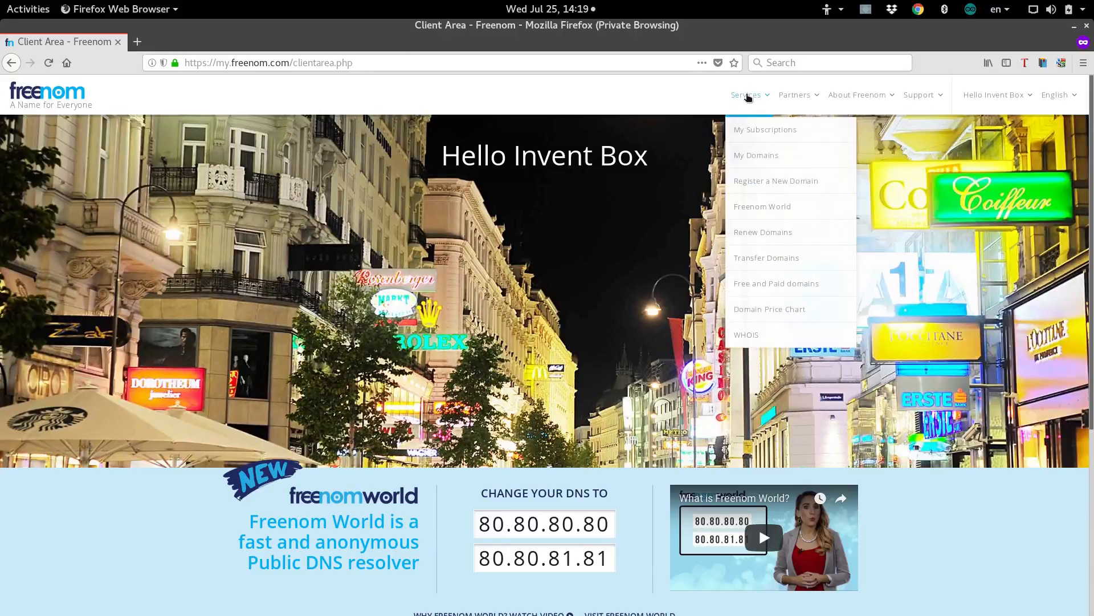
pyautogui.click(763, 191)
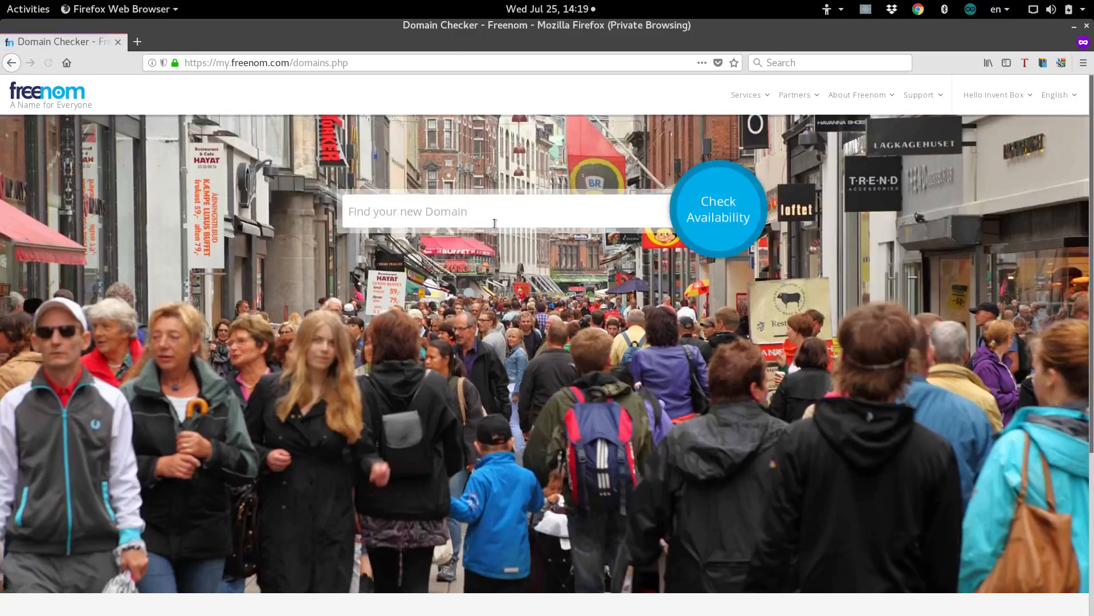
pyautogui.click(478, 215)
pyautogui.write('squid')
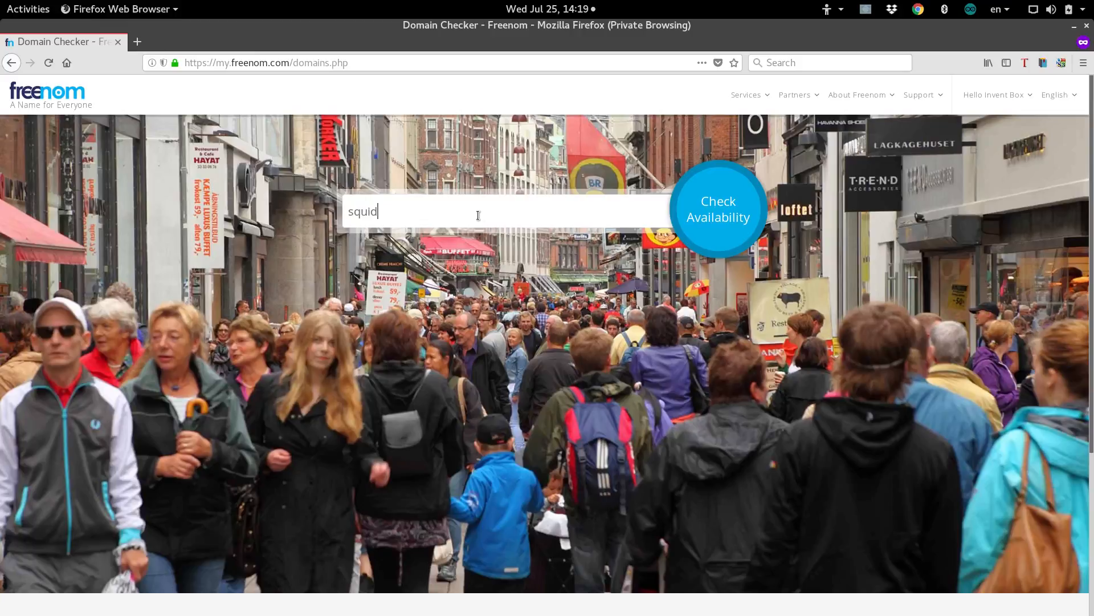
pyautogui.press('Return')
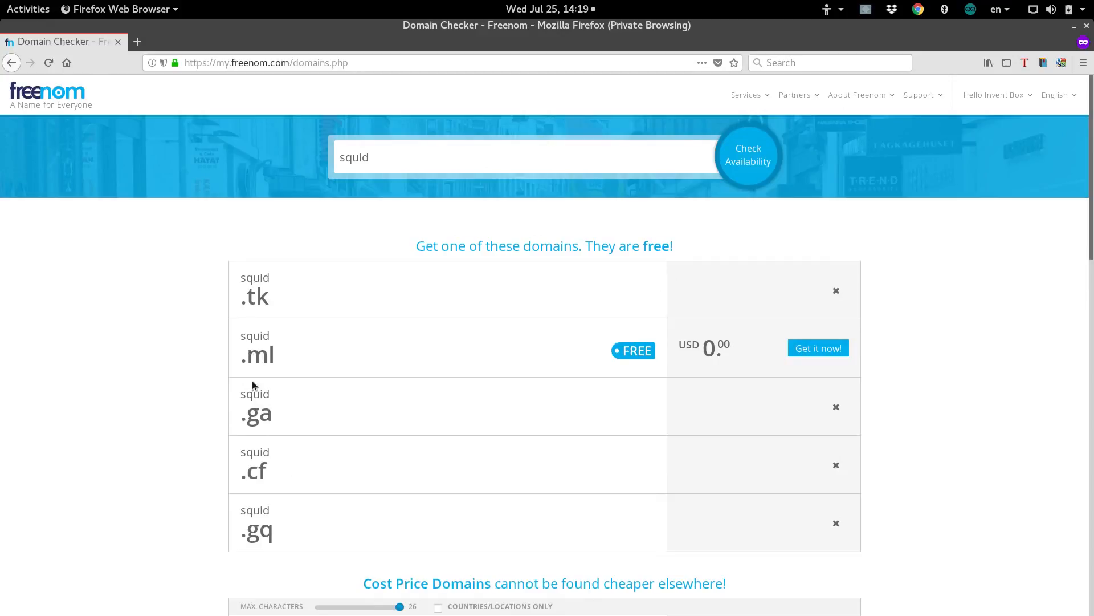
# Claim the free squid.ml domain and proceed to checkout.
pyautogui.scroll(-2, 254, 385)
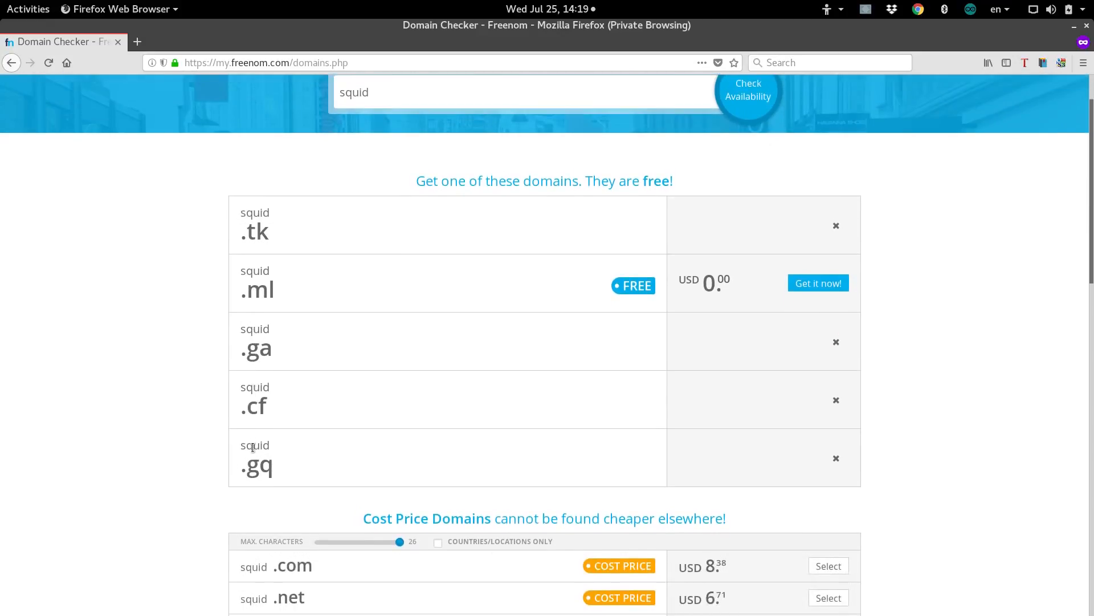
pyautogui.scroll(-2, 254, 447)
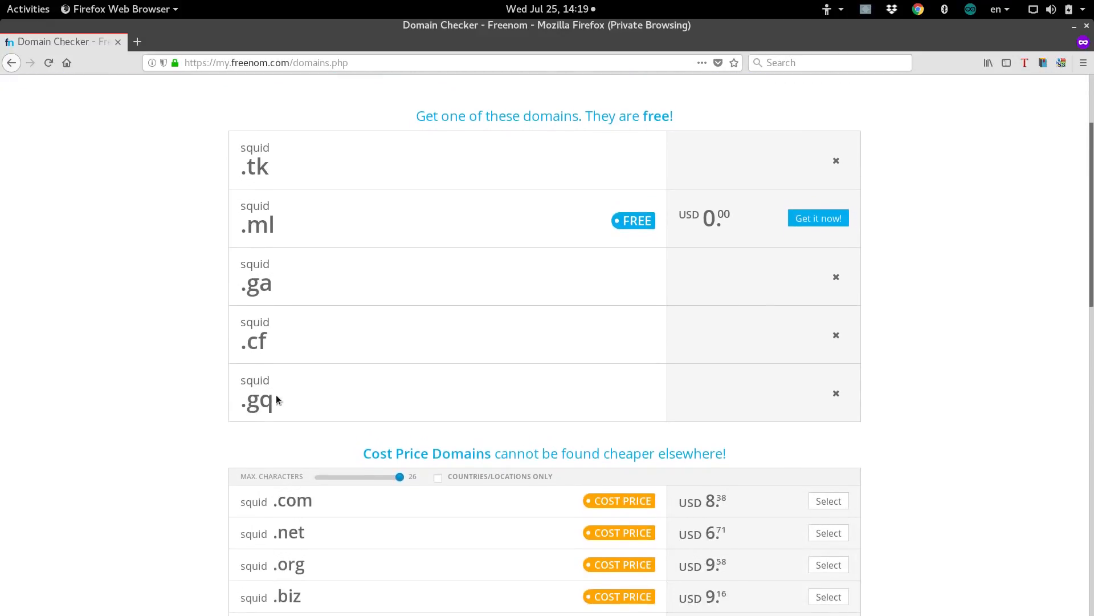
pyautogui.scroll(-8, 278, 399)
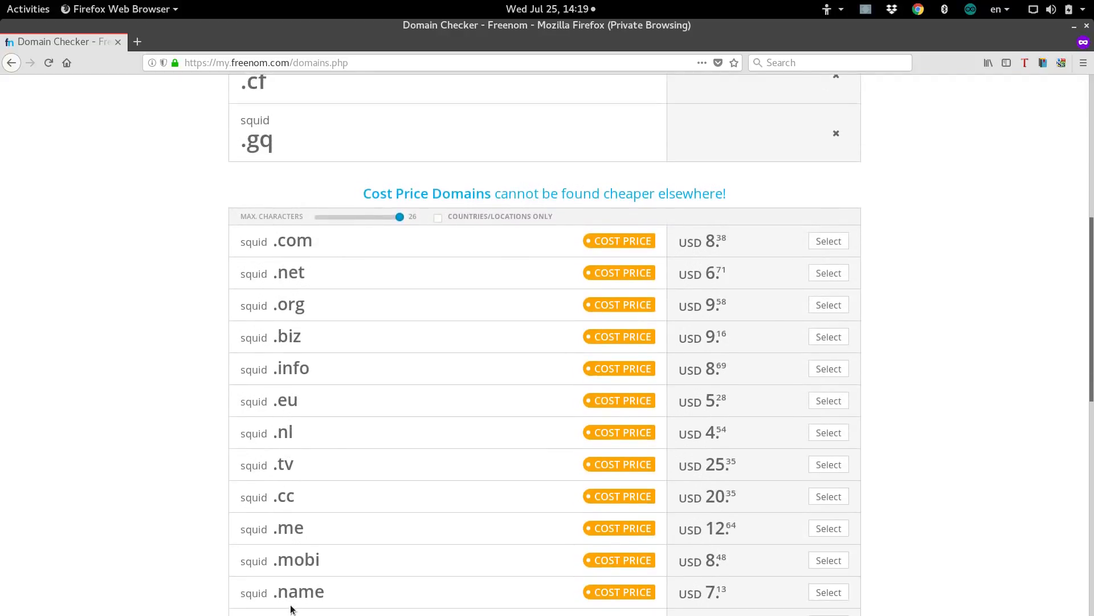
pyautogui.moveTo(716, 614)
pyautogui.scroll(11, 392, 271)
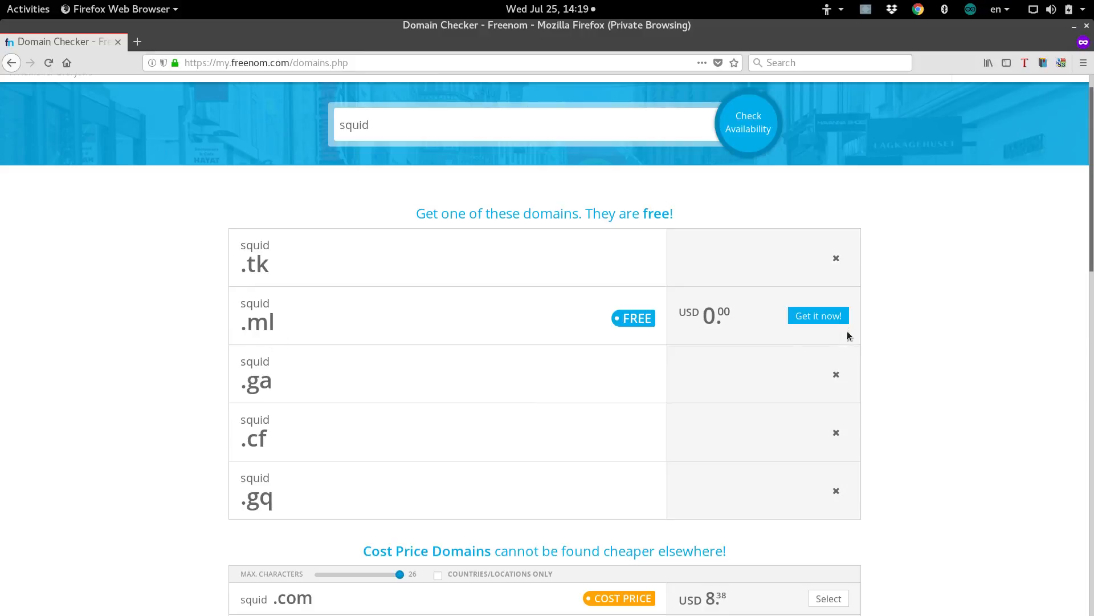
pyautogui.click(837, 317)
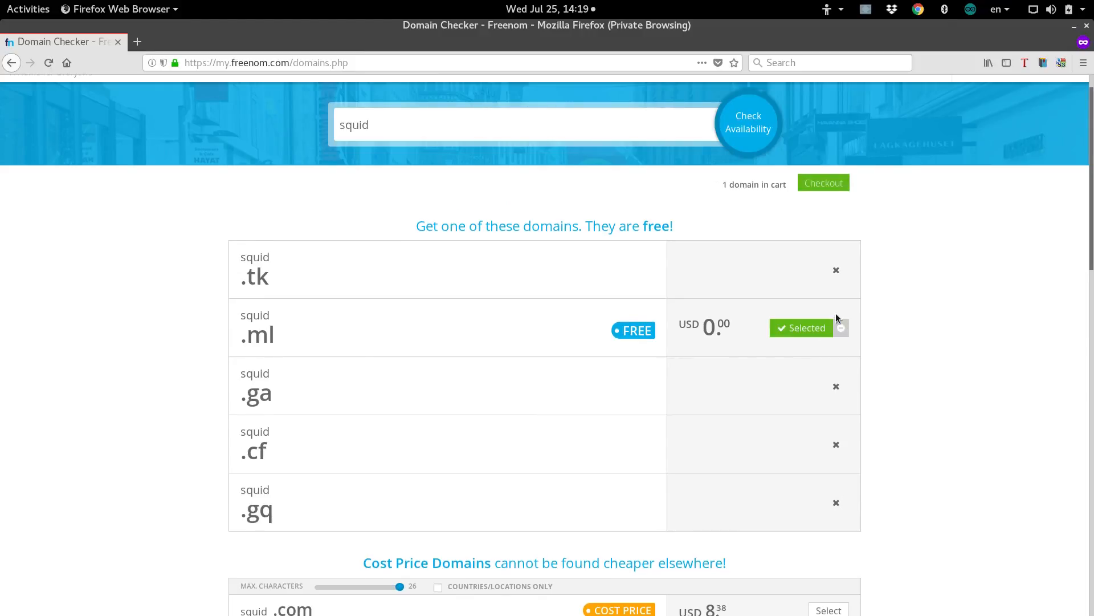
pyautogui.click(830, 189)
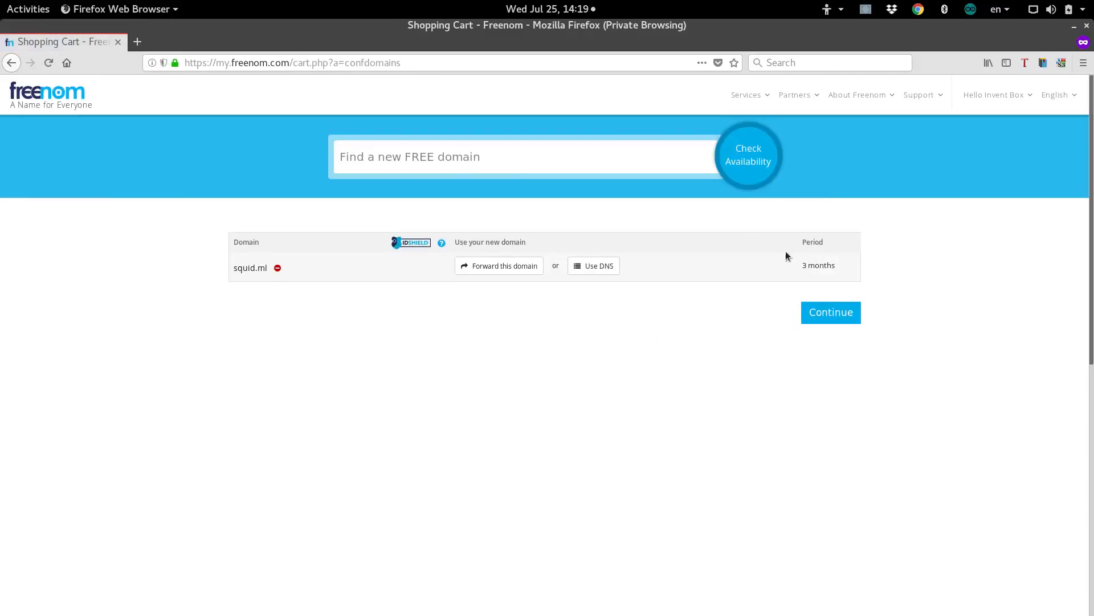
# Set the squid.ml registration period to '12 Months @ FREE' and continue.
pyautogui.click(799, 272)
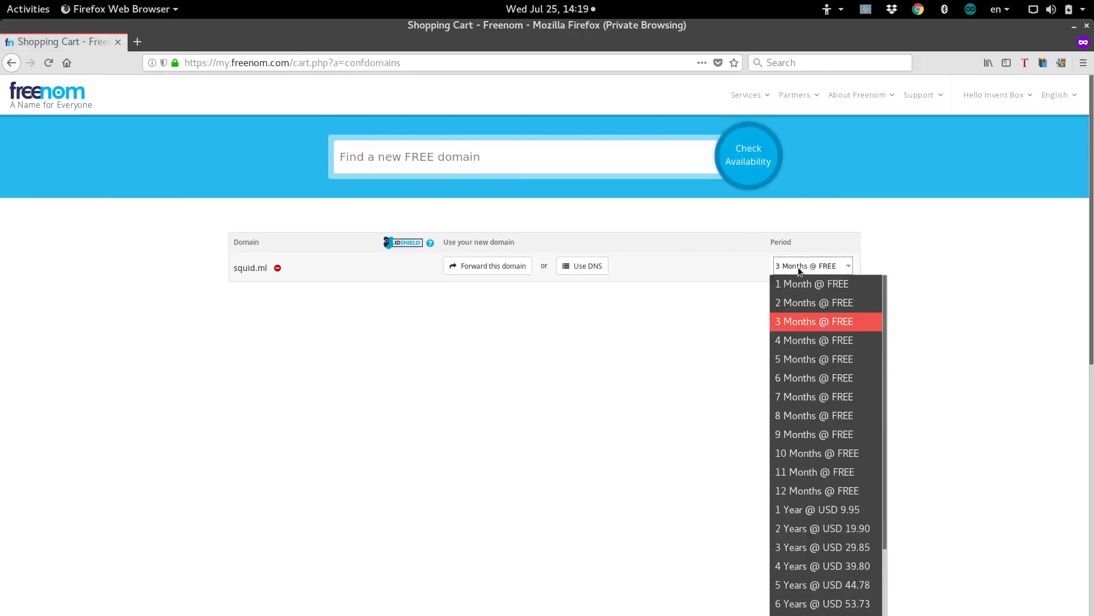
pyautogui.click(835, 493)
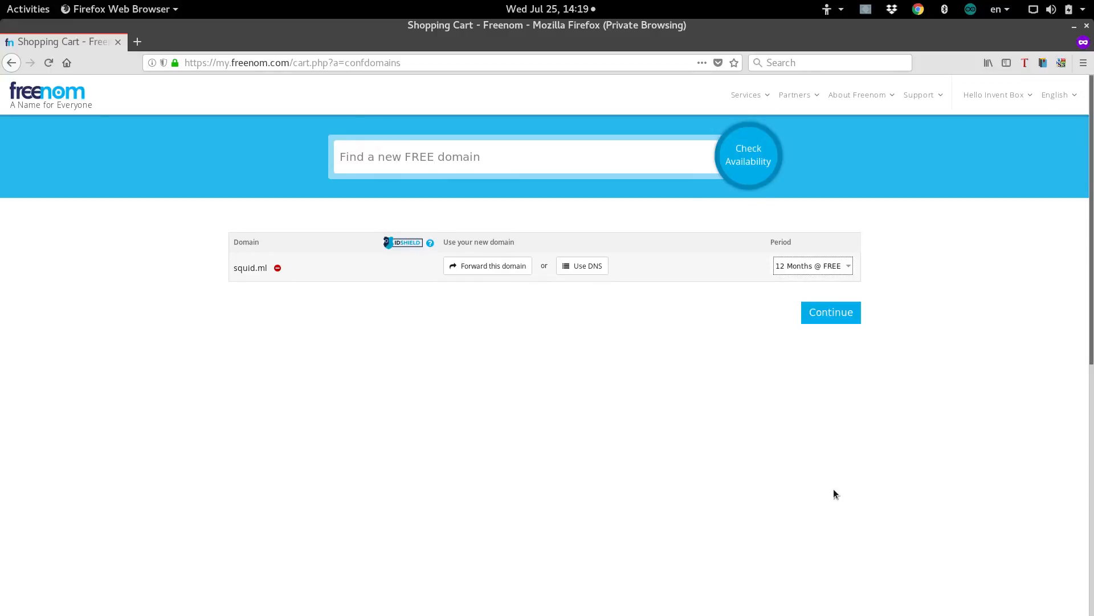
pyautogui.click(831, 313)
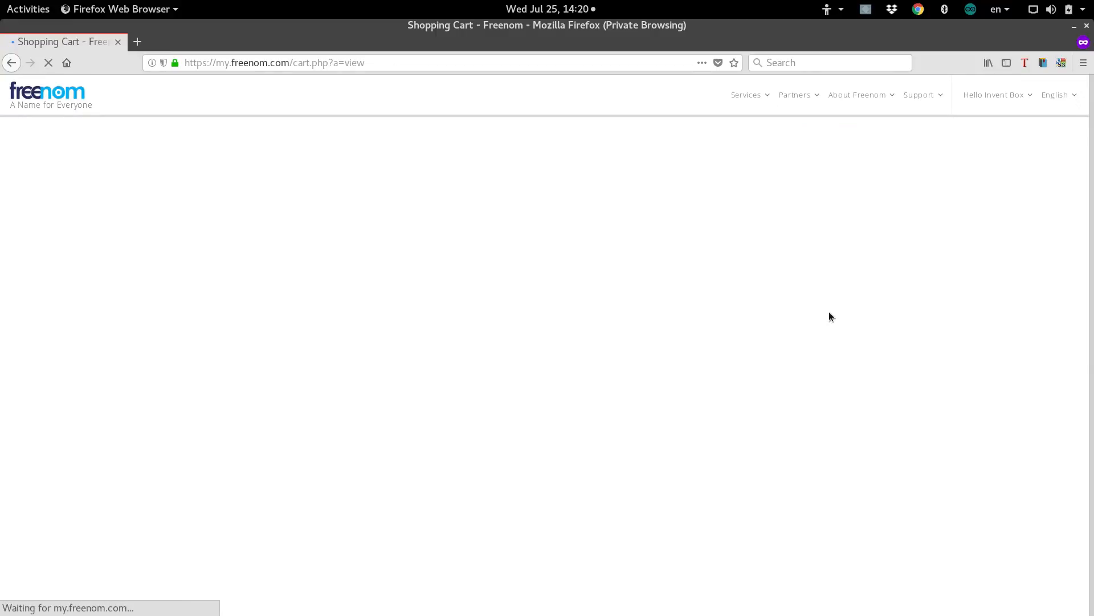
# Correct the First Name field, agree to the terms and complete the squid.ml order.
pyautogui.scroll(-4, 668, 336)
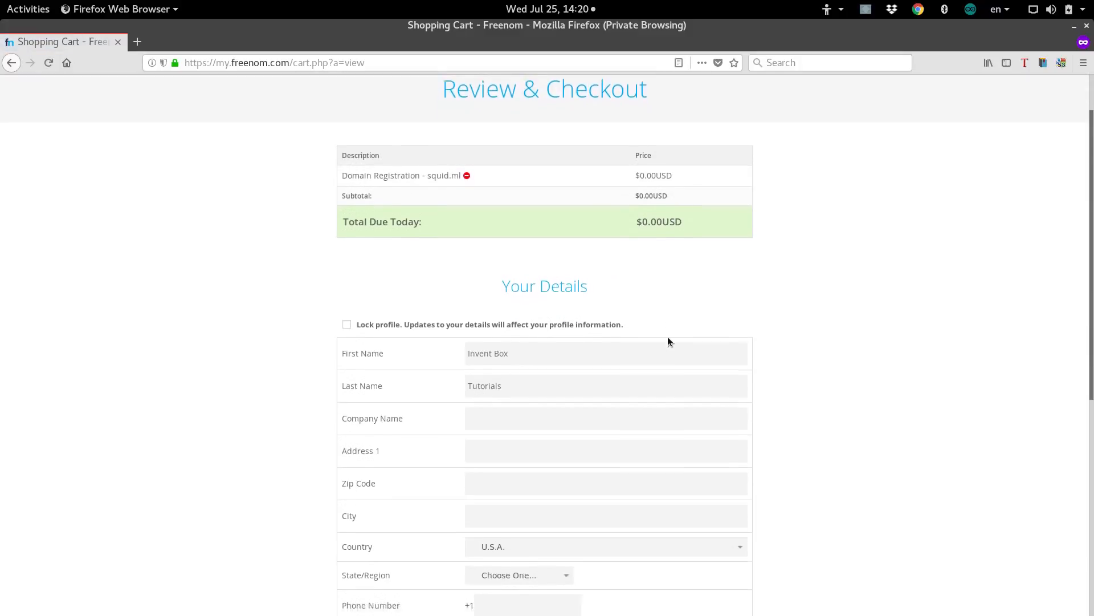
pyautogui.moveTo(525, 283); pyautogui.dragTo(401, 268)
pyautogui.write('Feliks')
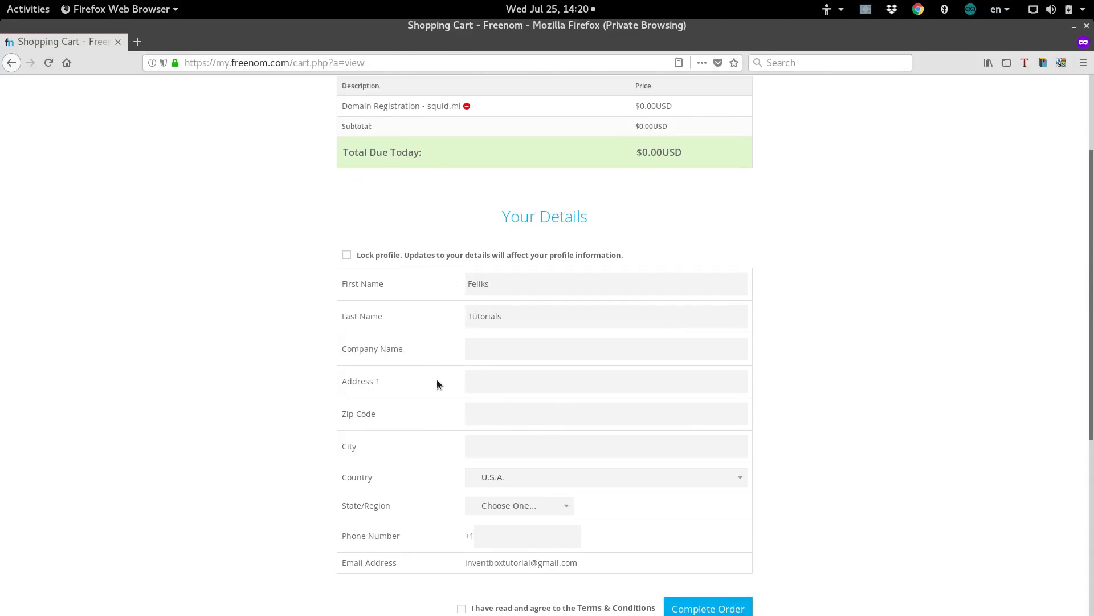
pyautogui.scroll(-2, 436, 381)
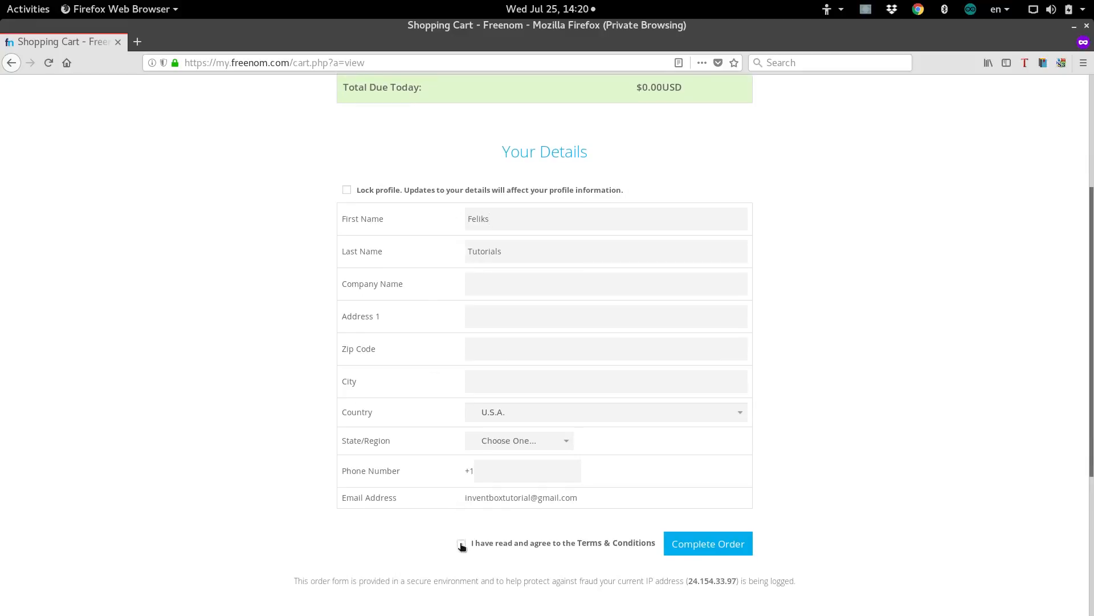
pyautogui.click(462, 546)
pyautogui.click(713, 550)
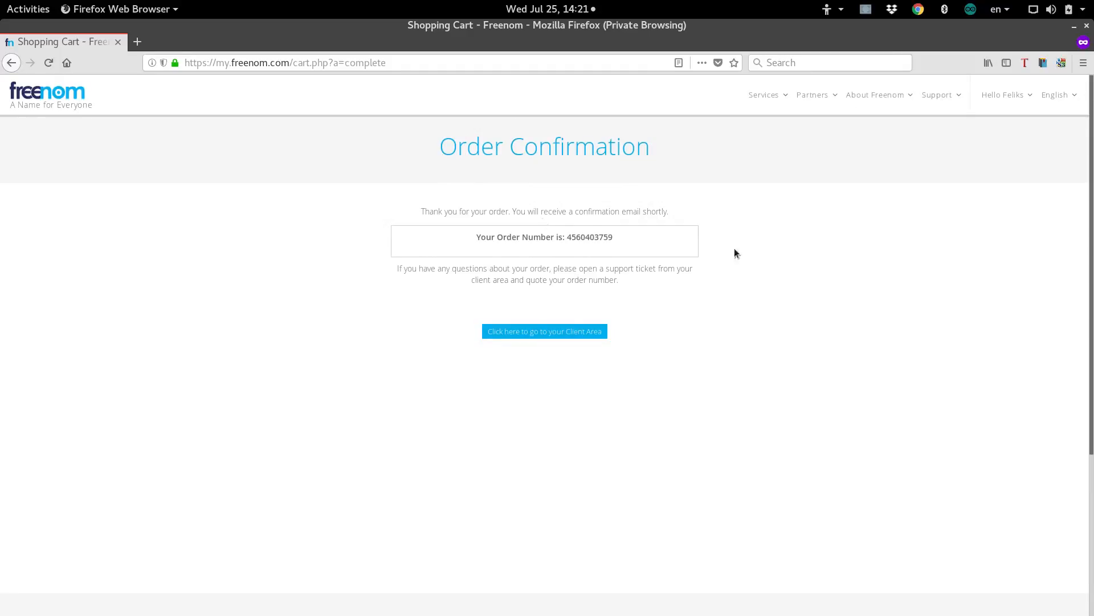
# Go to My Domains, manage squid.ml, and open its Manage Freenom DNS page.
pyautogui.click(568, 334)
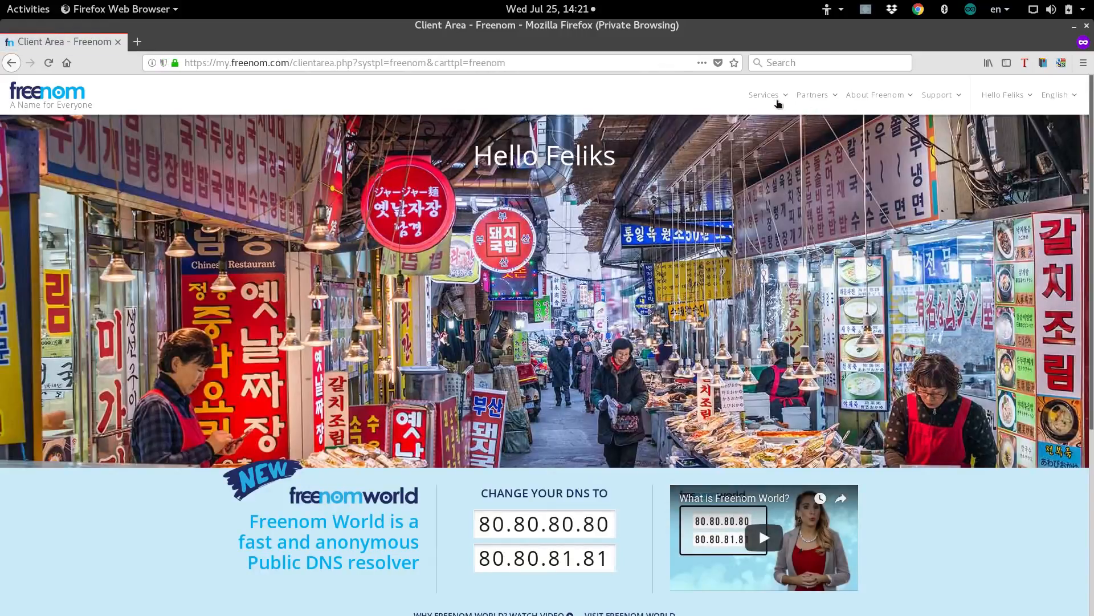
pyautogui.click(775, 103)
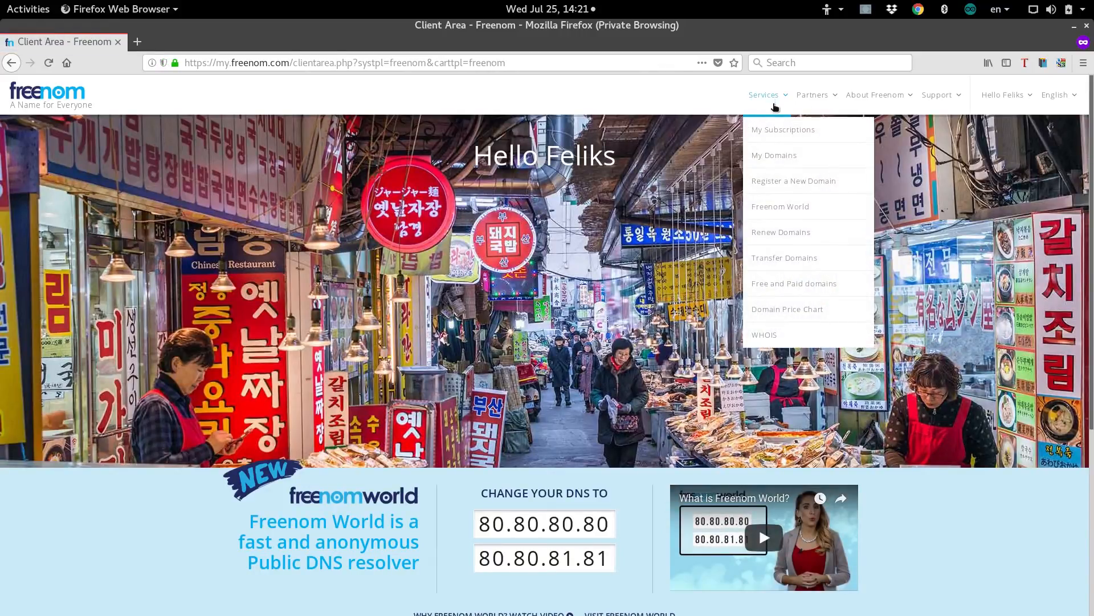
pyautogui.click(779, 158)
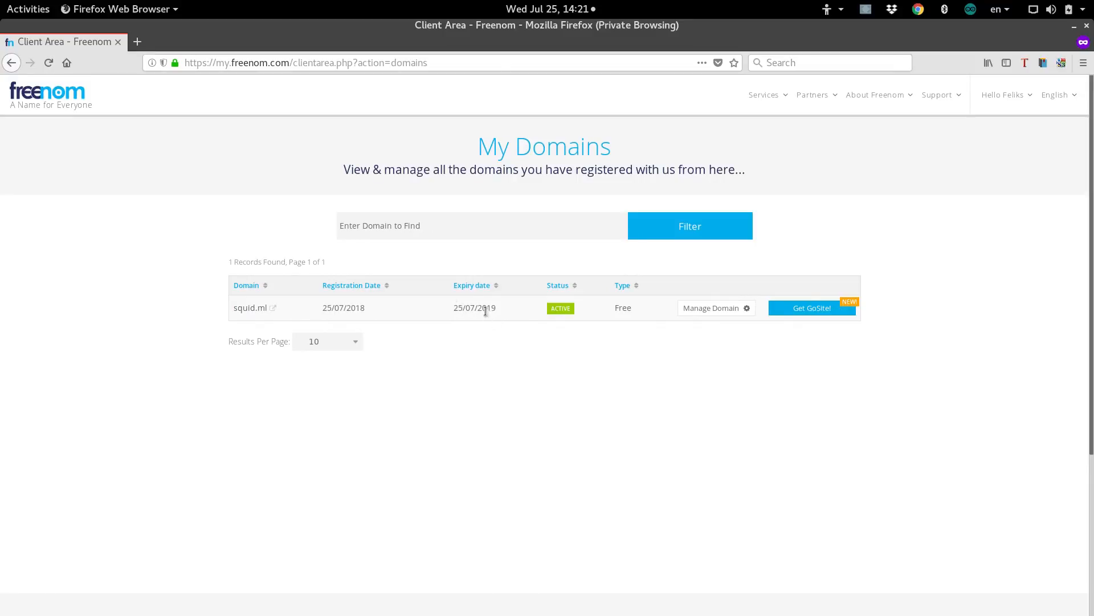
pyautogui.moveTo(772, 97)
pyautogui.click(749, 312)
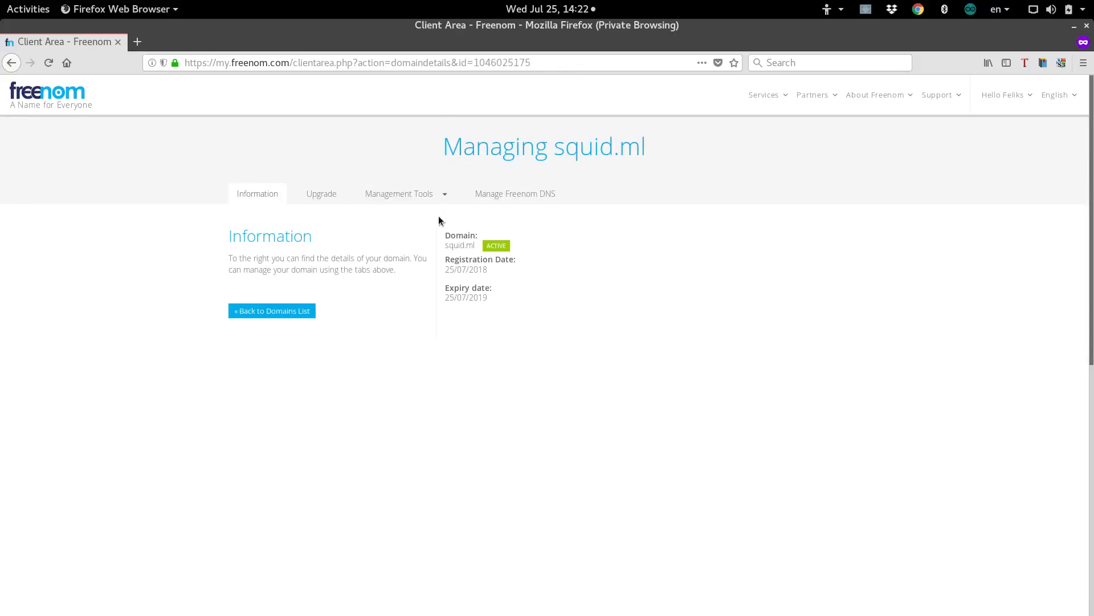
pyautogui.click(548, 199)
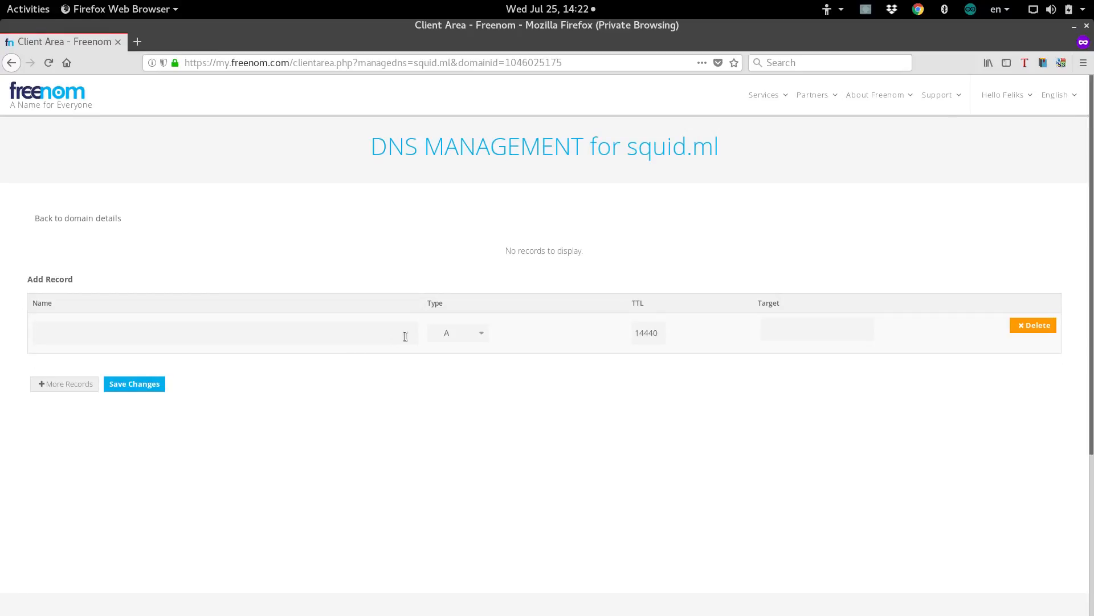
pyautogui.click(190, 337)
pyautogui.click(791, 338)
pyautogui.moveTo(811, 610)
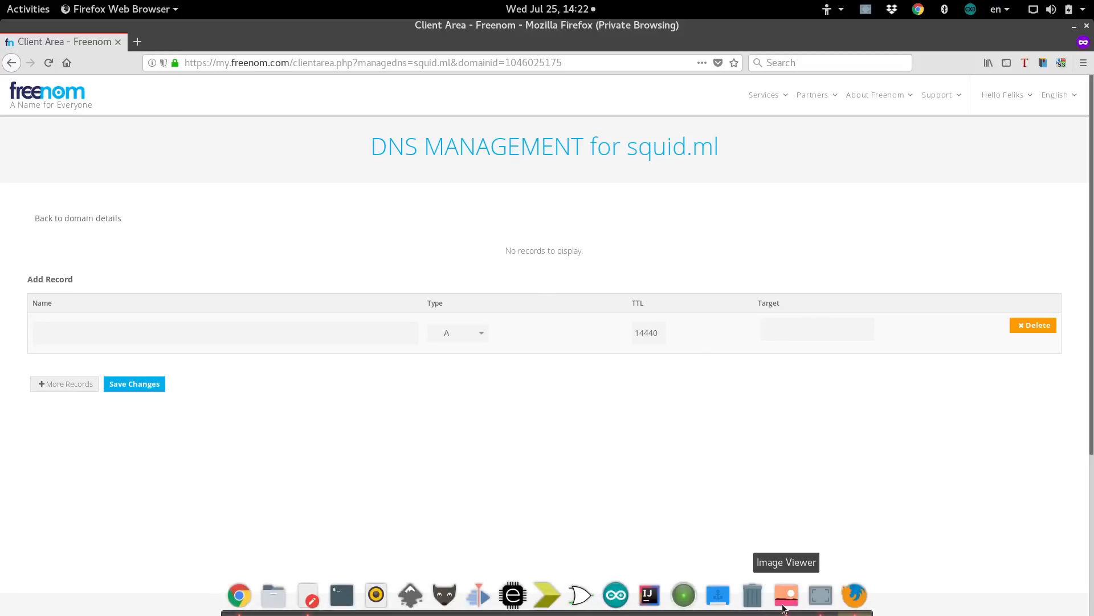
pyautogui.click(786, 599)
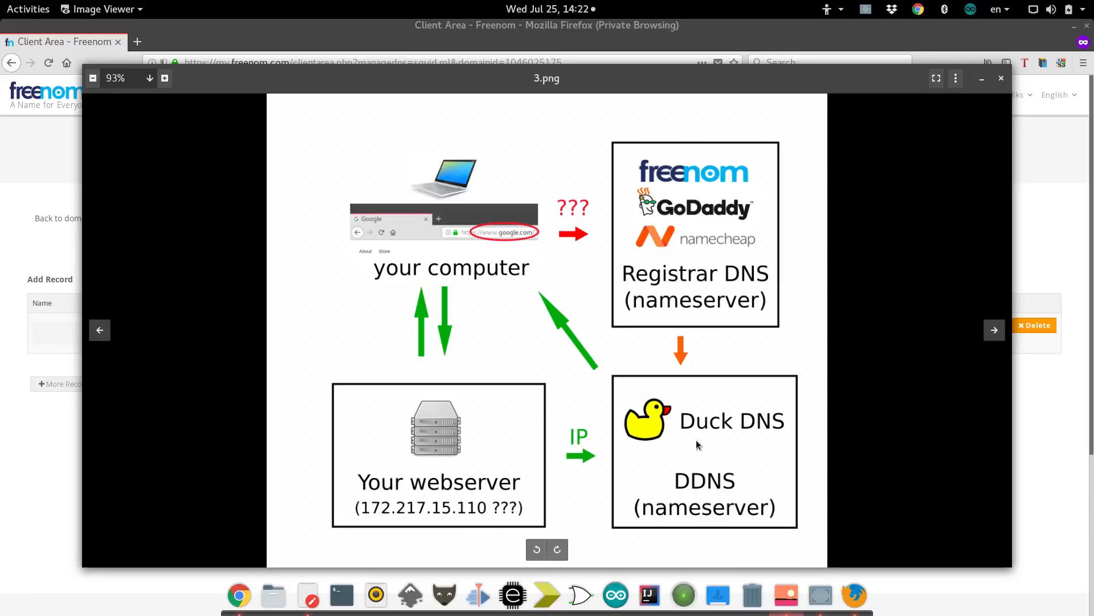
pyautogui.click(29, 474)
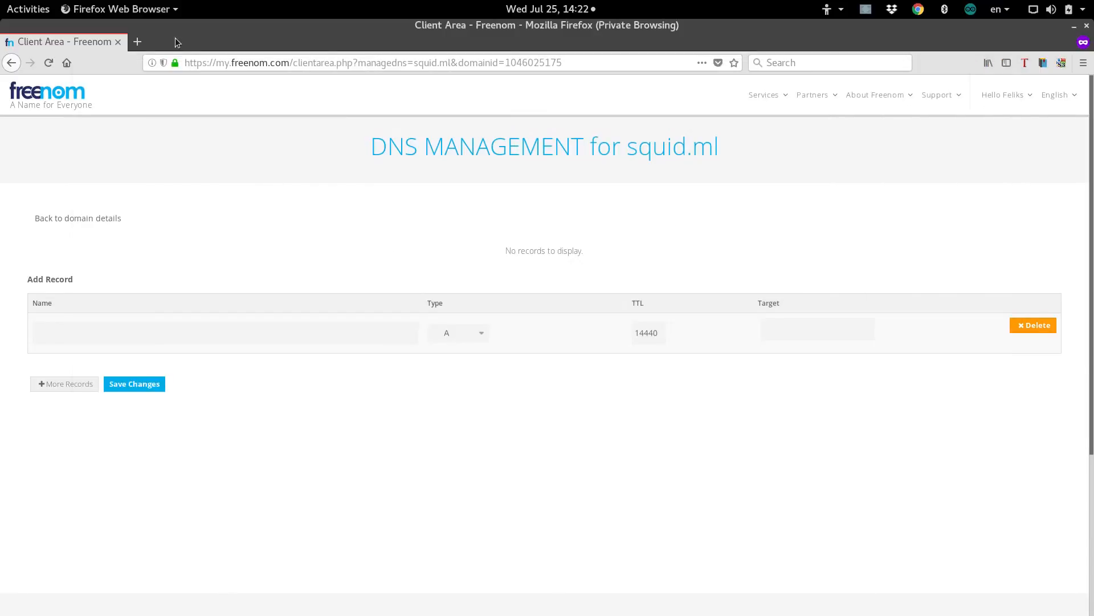
# Load duckdns.org in a new private tab and go to its install page.
pyautogui.click(143, 42)
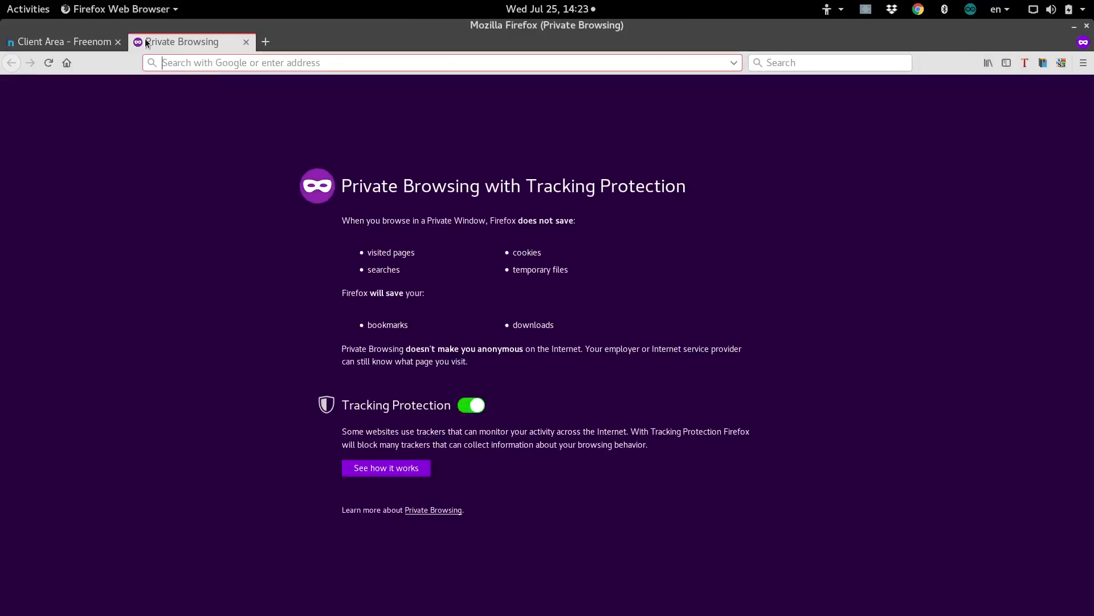
pyautogui.write('duckdns')
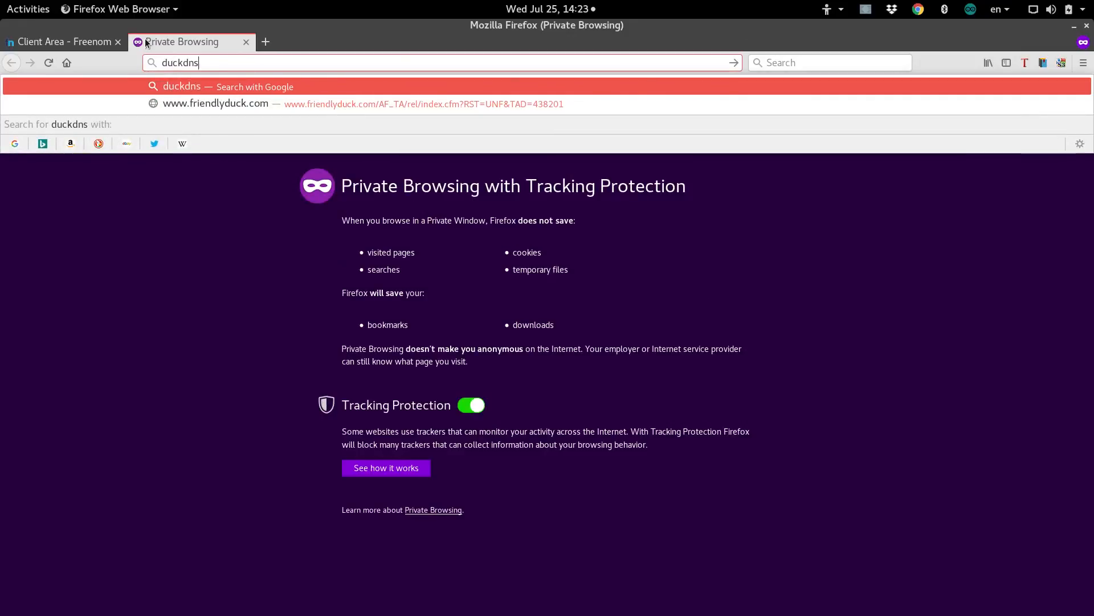
pyautogui.write('.org')
pyautogui.press('Return')
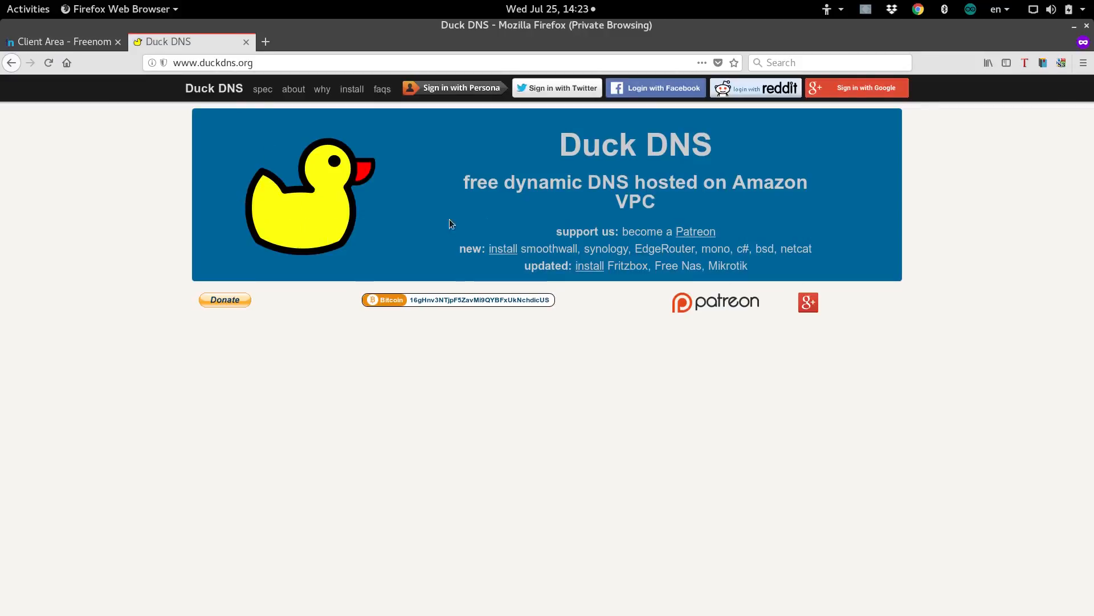
pyautogui.click(351, 90)
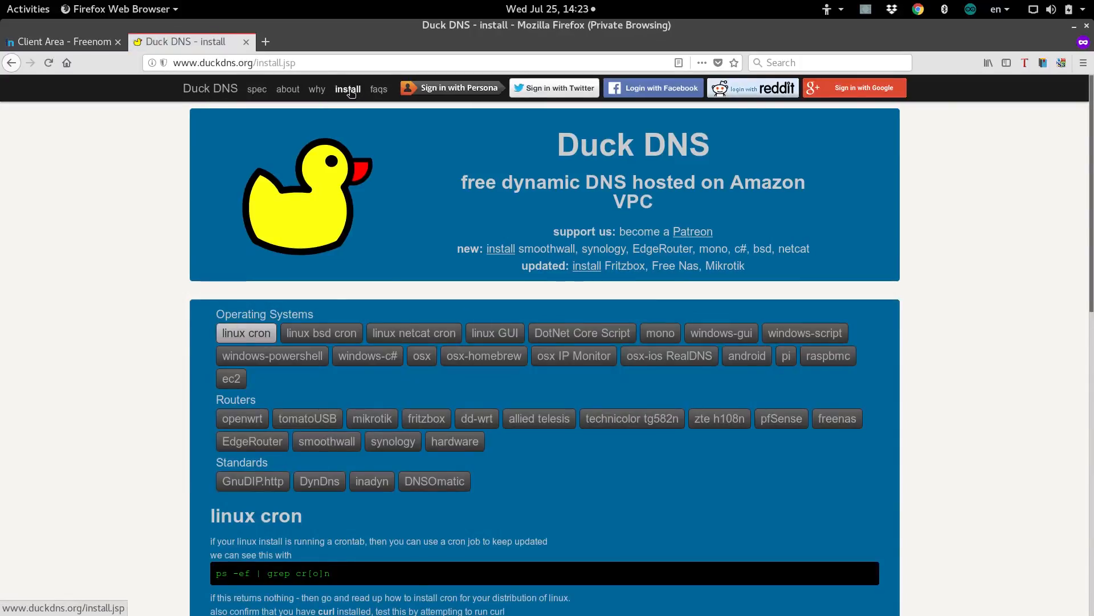
pyautogui.scroll(-5, 385, 172)
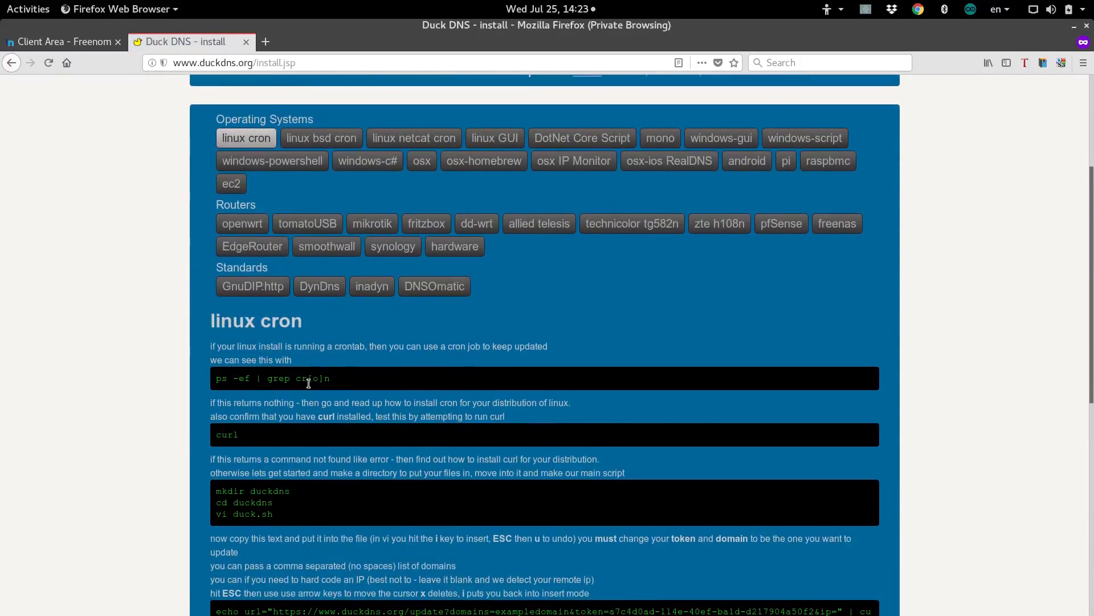
pyautogui.scroll(1, 343, 379)
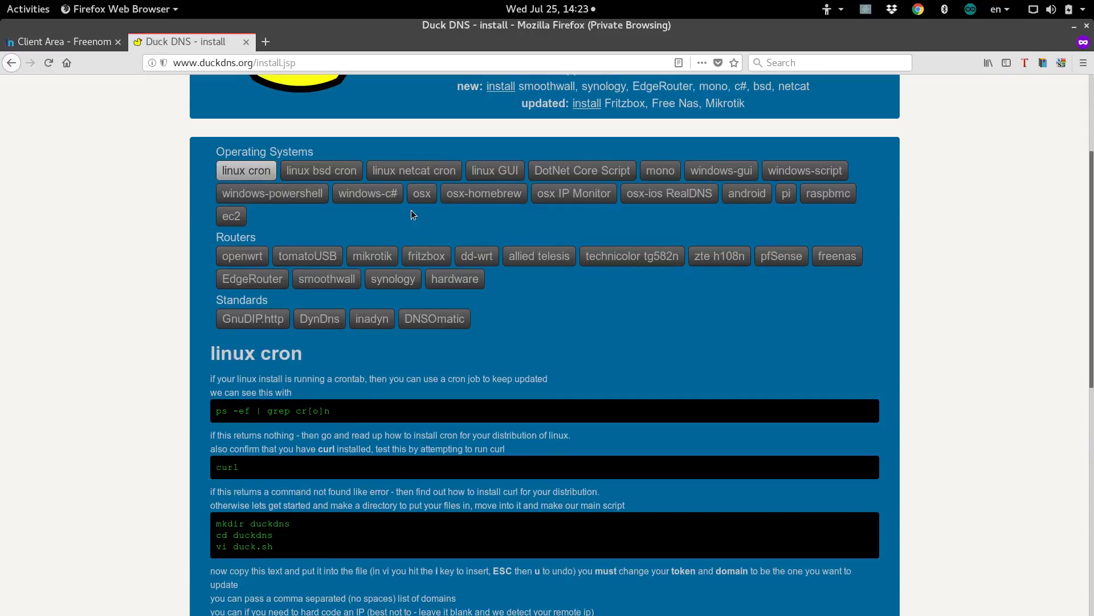
# Look through the windows gui install instructions and the DNS diagram image.
pyautogui.click(737, 174)
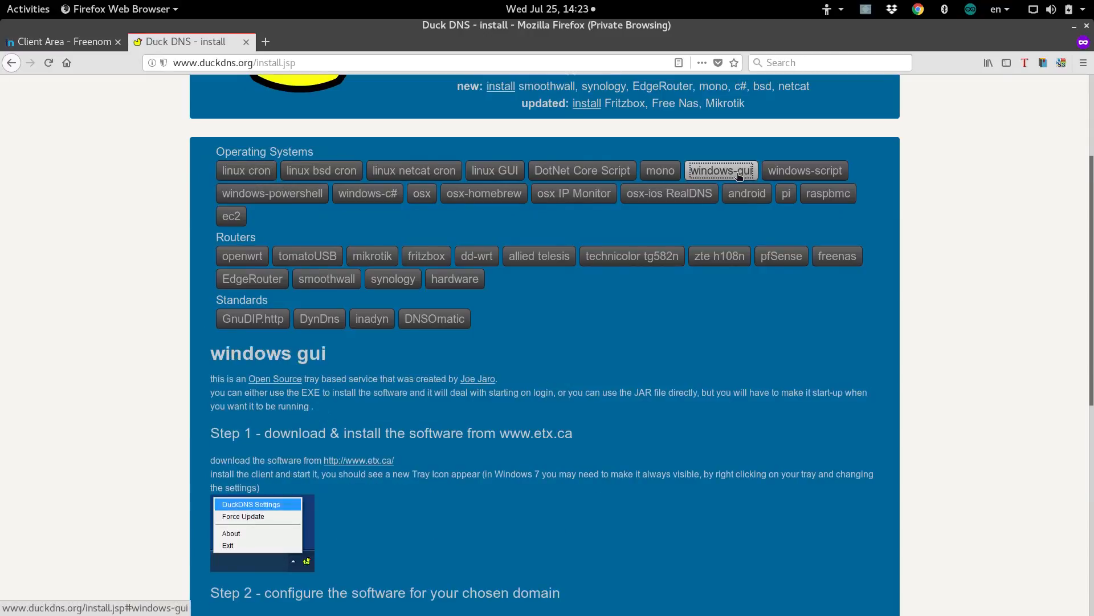
pyautogui.scroll(-10, 739, 175)
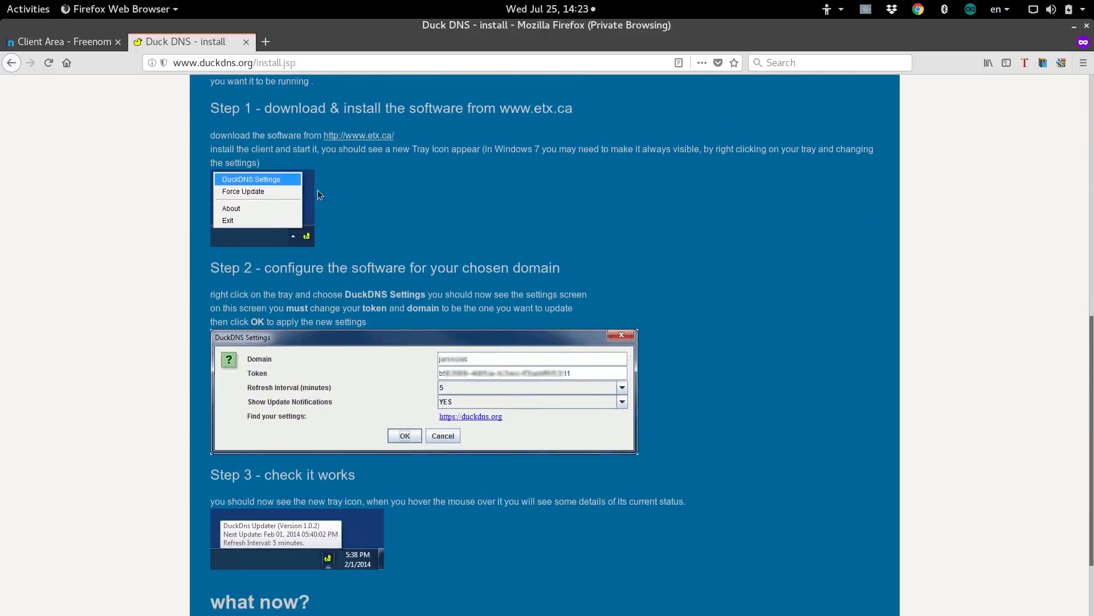
pyautogui.scroll(-3, 303, 310)
pyautogui.scroll(18, 350, 335)
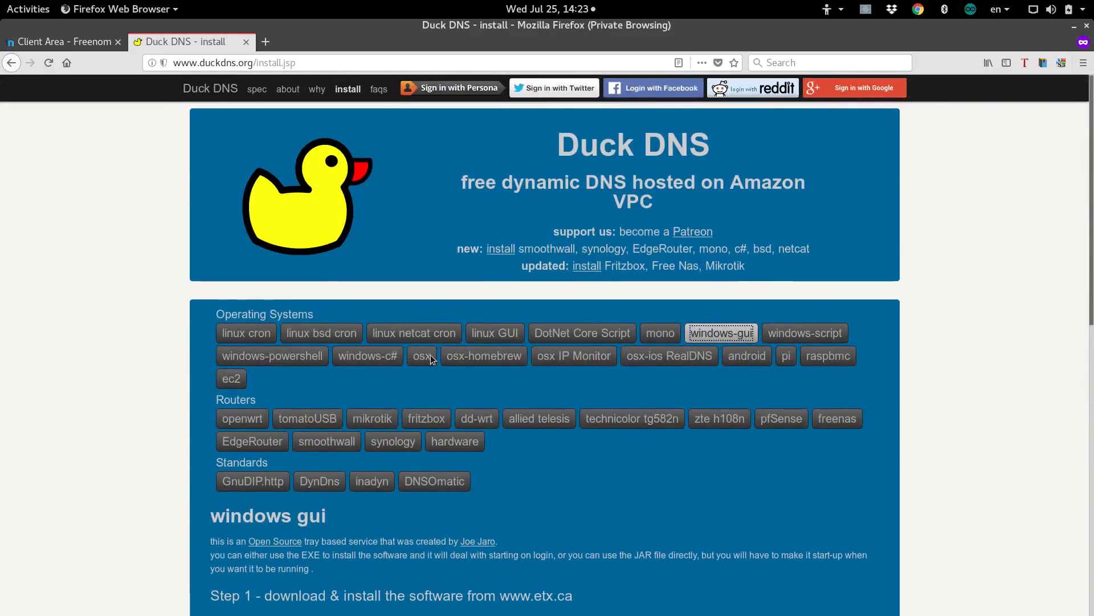
pyautogui.scroll(-1, 367, 388)
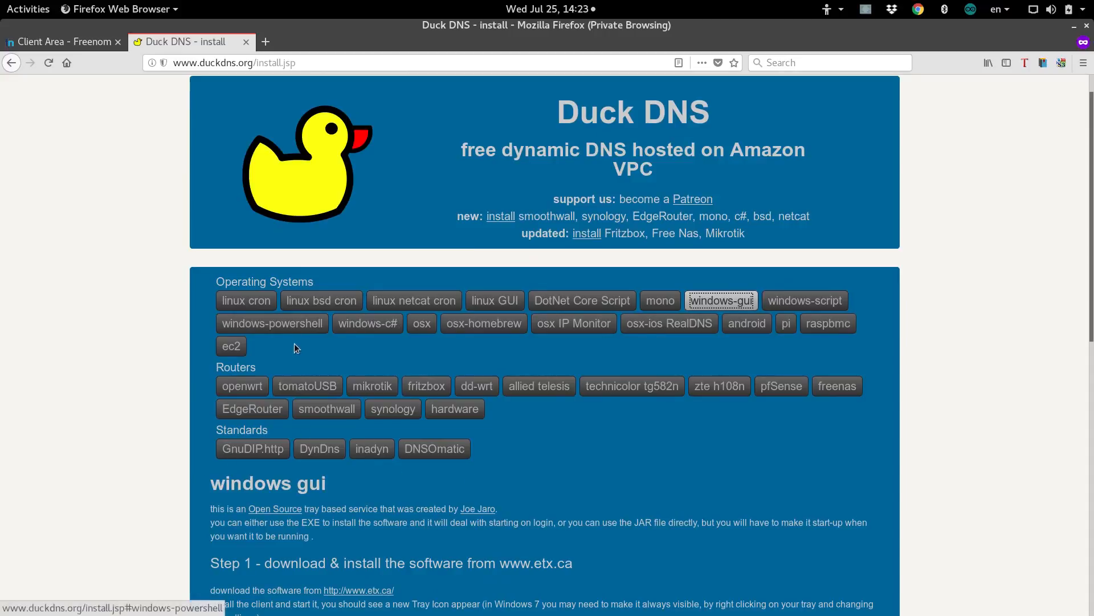
pyautogui.scroll(-1, 429, 392)
pyautogui.moveTo(761, 611)
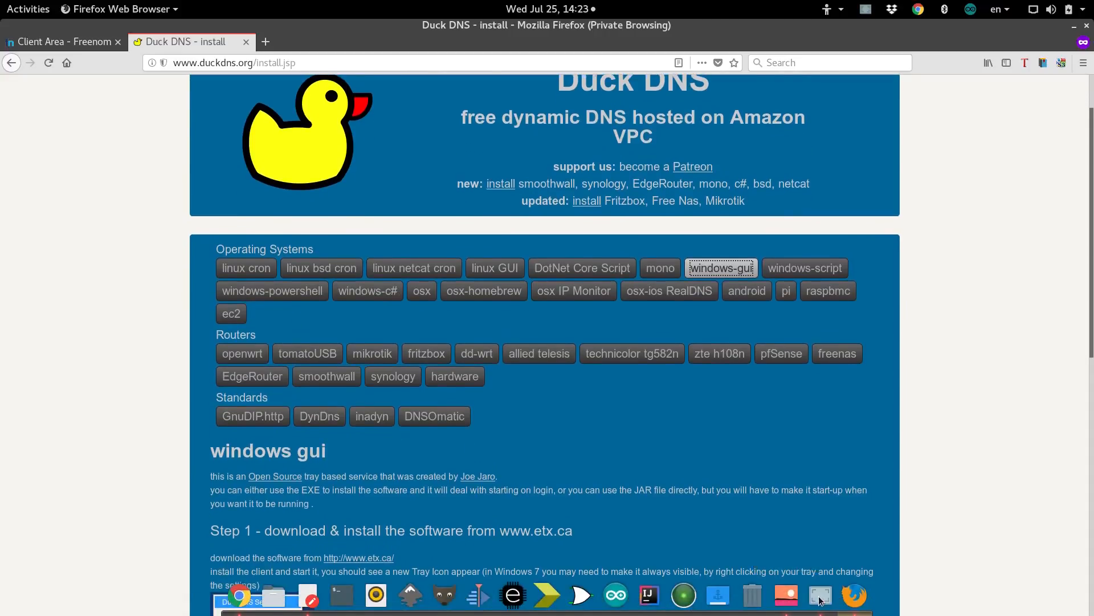
pyautogui.click(821, 596)
pyautogui.click(821, 596)
pyautogui.click(787, 596)
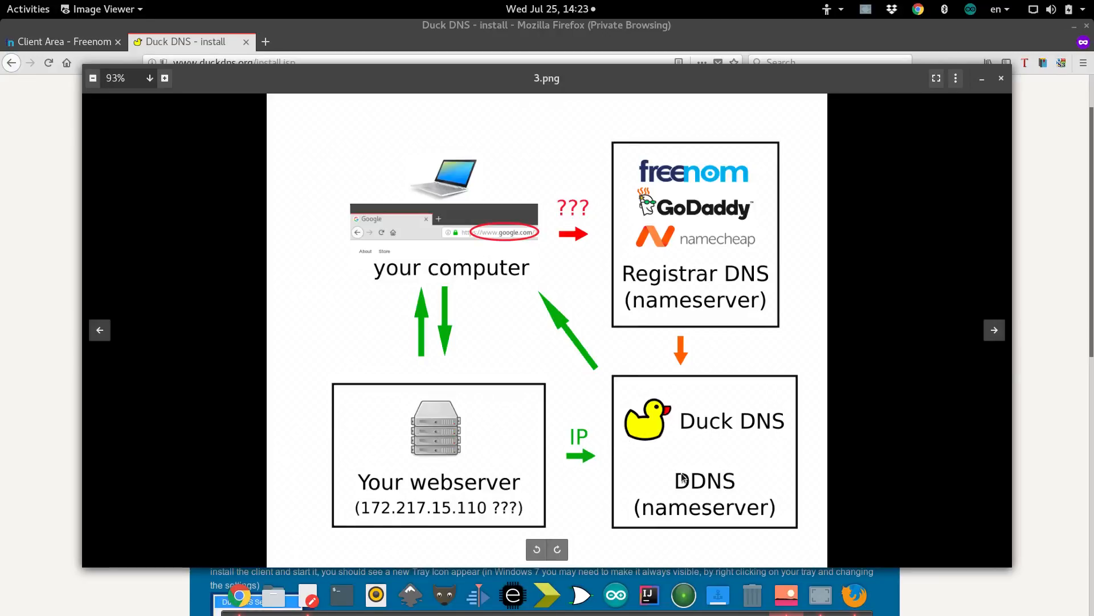
pyautogui.click(55, 356)
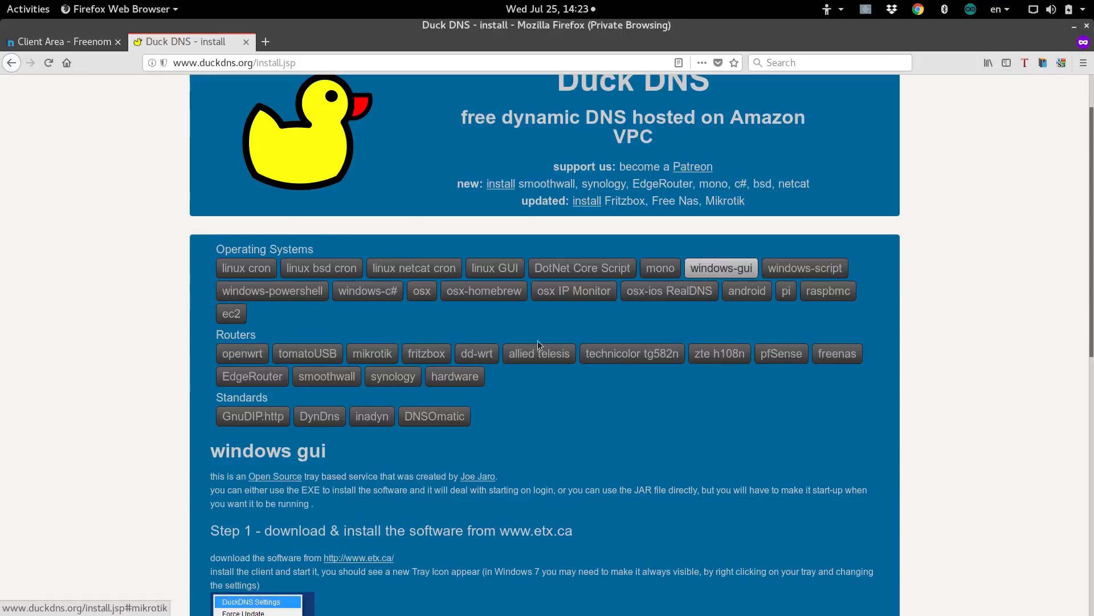
# Show the linux cron instructions and read through the duck.sh and crontab steps.
pyautogui.scroll(-3, 388, 507)
pyautogui.scroll(-6, 387, 510)
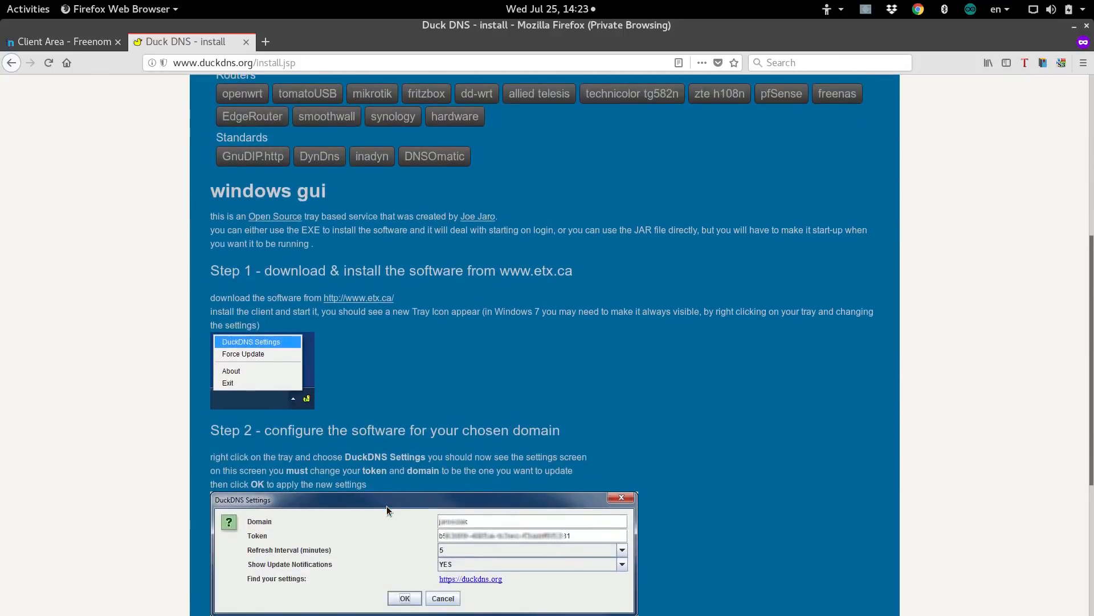
pyautogui.scroll(7, 387, 510)
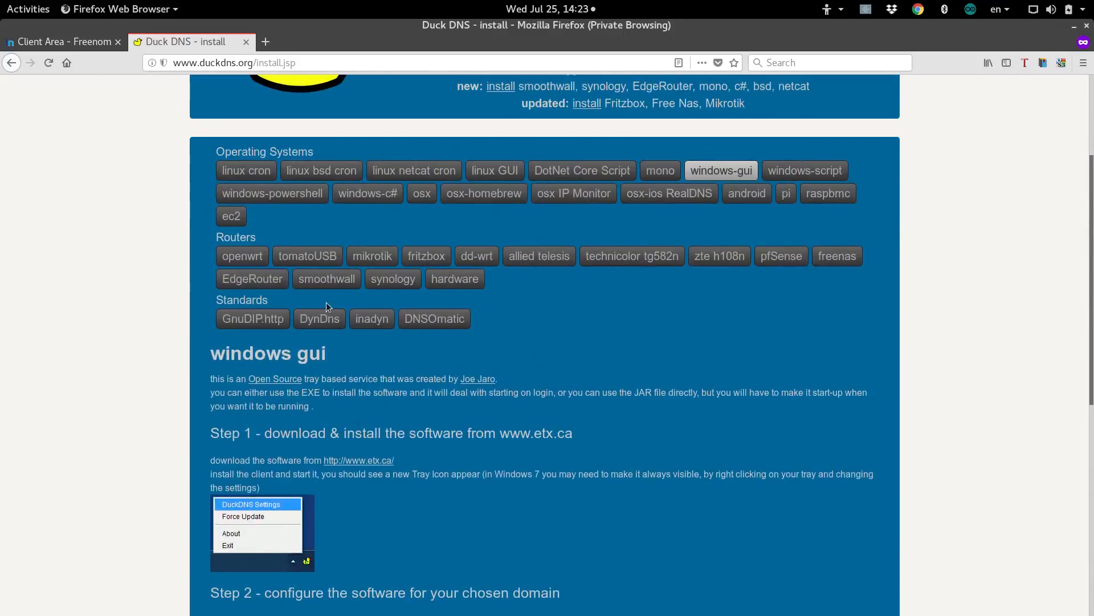
pyautogui.click(251, 174)
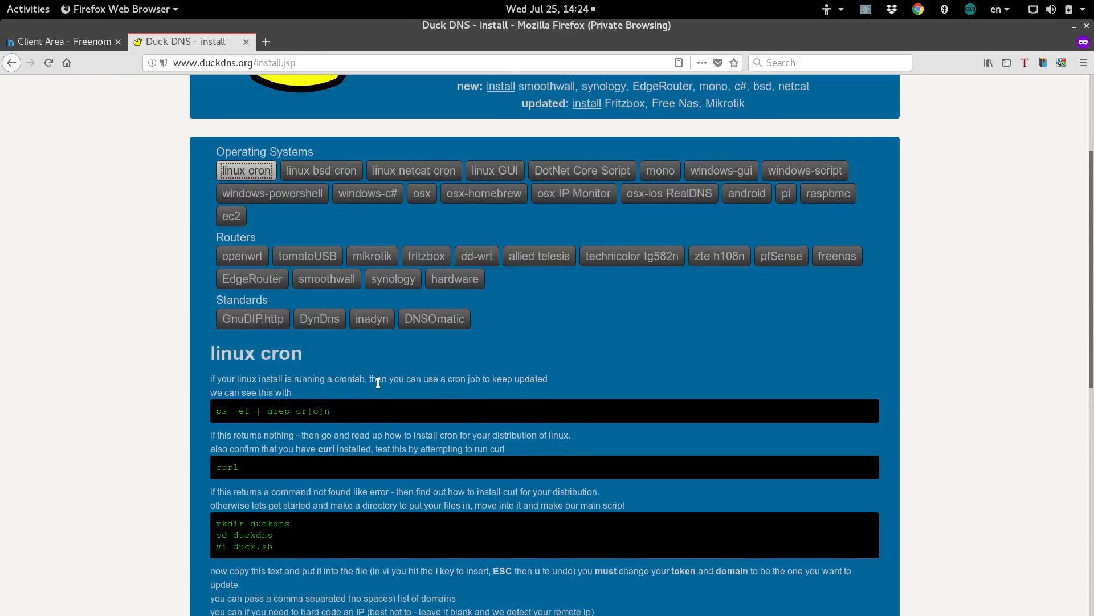
pyautogui.scroll(-4, 378, 383)
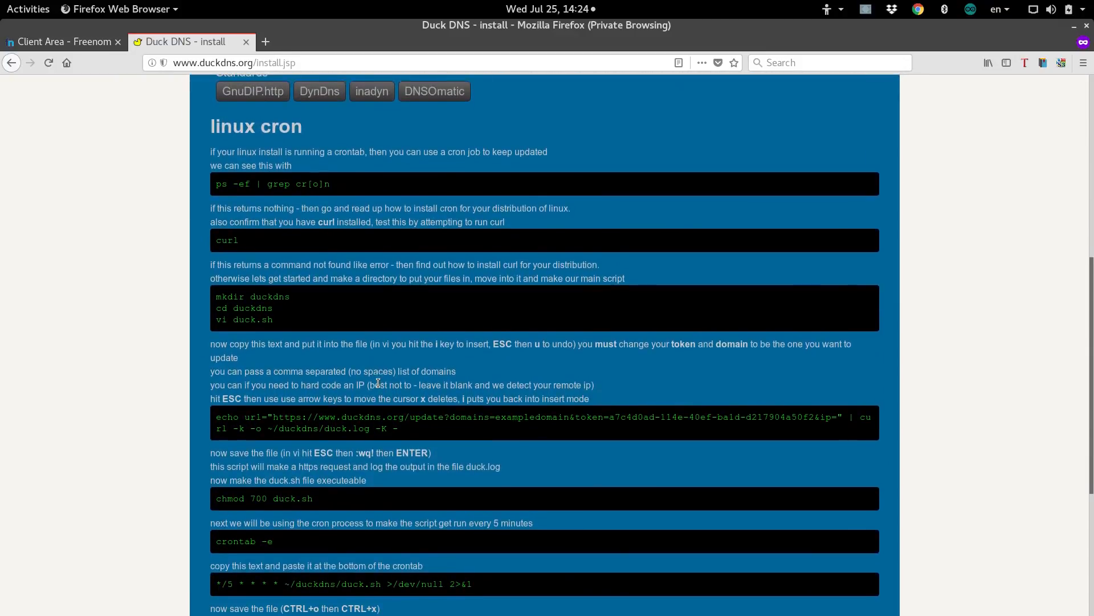
pyautogui.scroll(6, 378, 382)
pyautogui.scroll(-3, 312, 490)
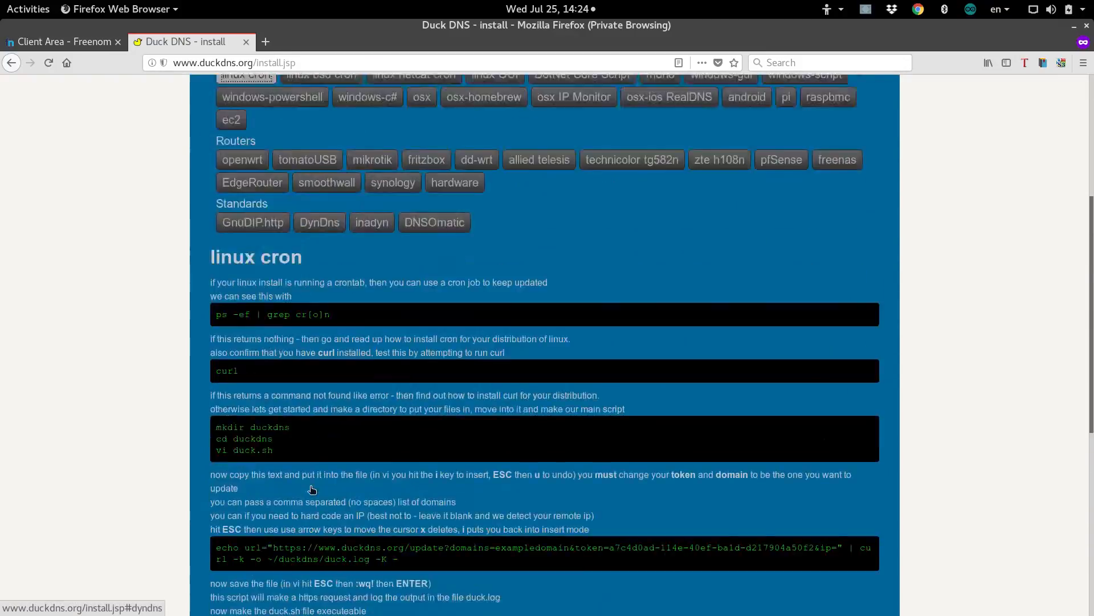
pyautogui.scroll(-8, 312, 490)
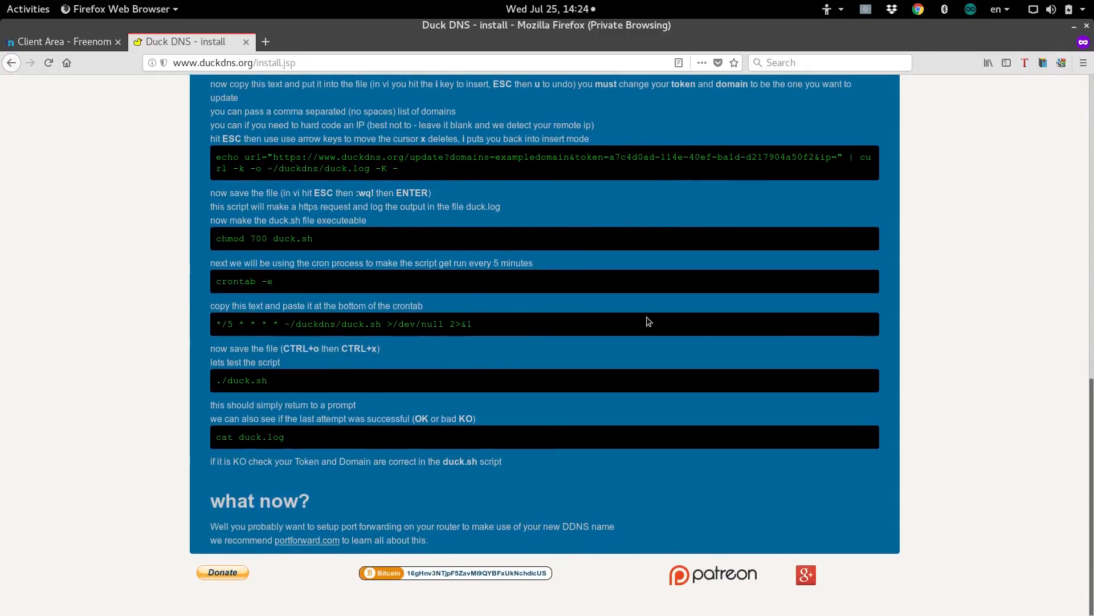
pyautogui.scroll(12, 646, 318)
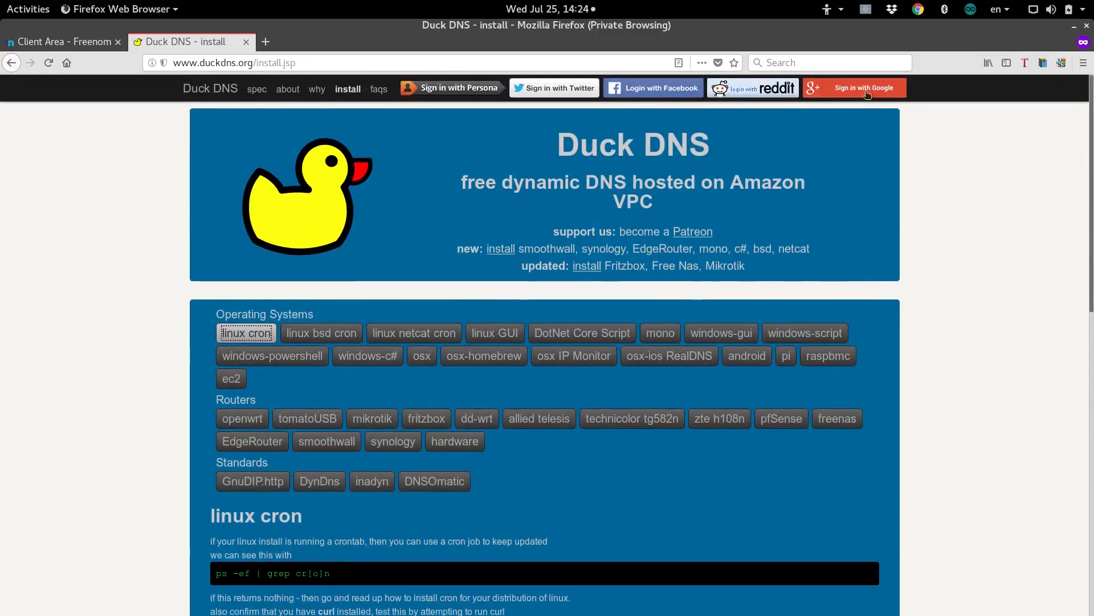
# Sign in to Duck DNS with Google, choosing the Google account to use.
pyautogui.click(860, 86)
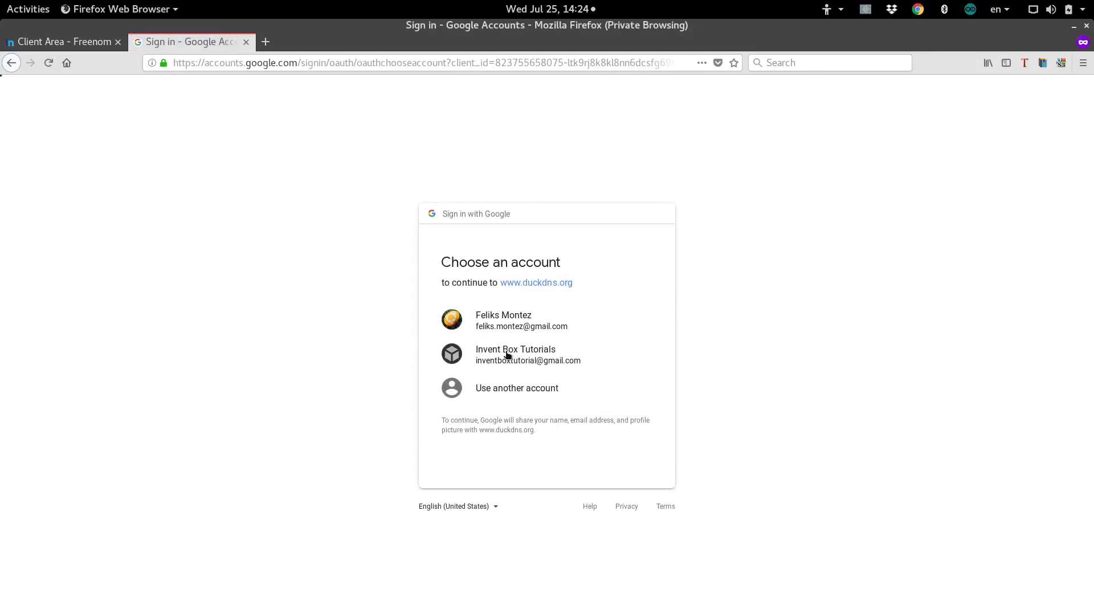
pyautogui.click(505, 352)
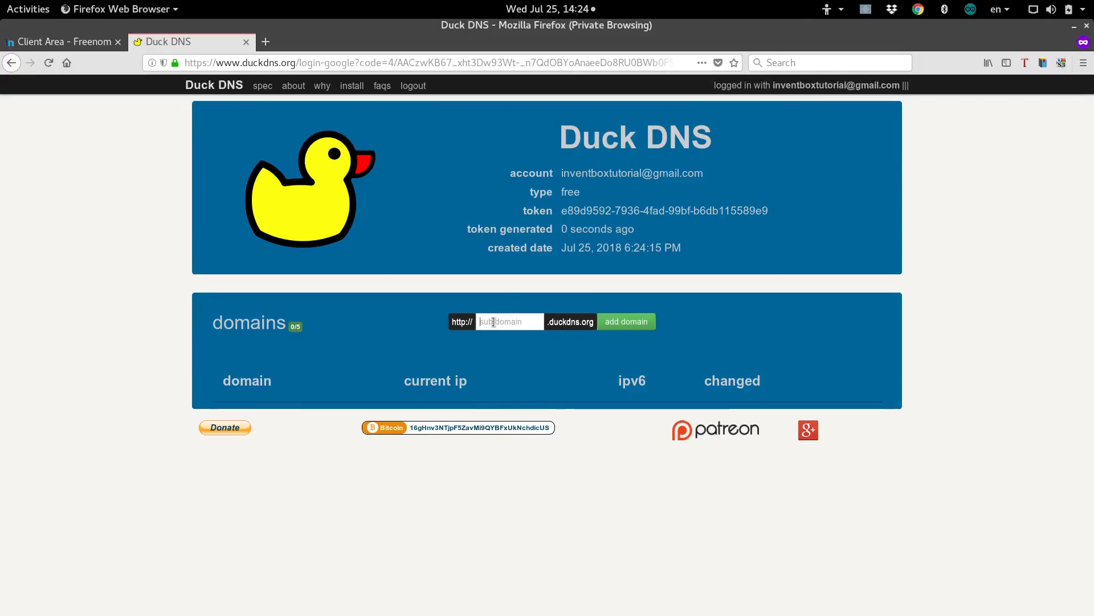
pyautogui.write('inventbox')
pyautogui.moveTo(478, 322); pyautogui.dragTo(558, 323)
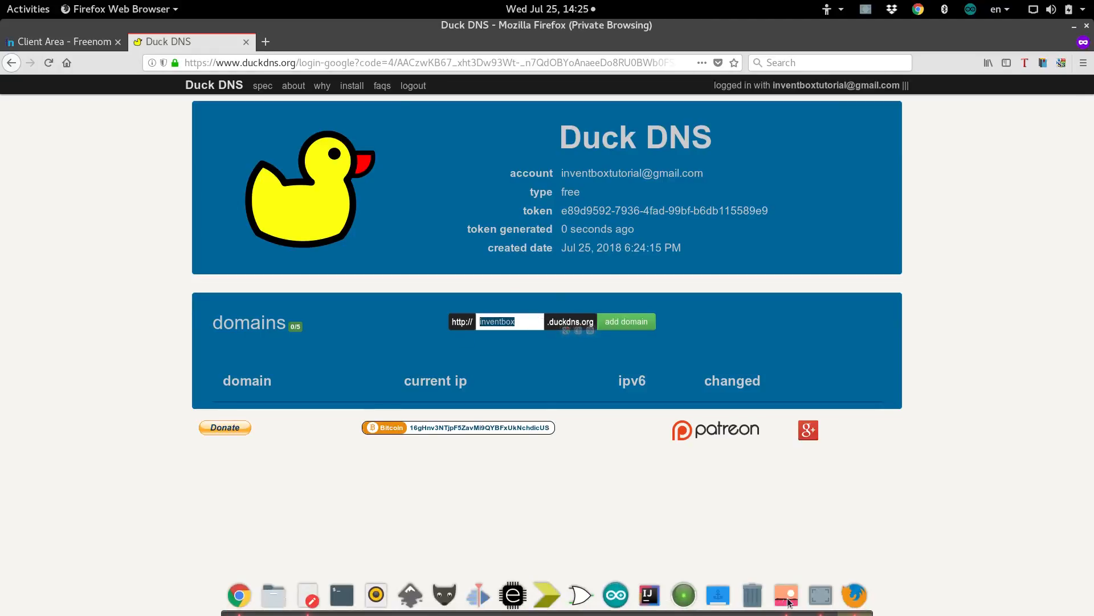
pyautogui.click(787, 599)
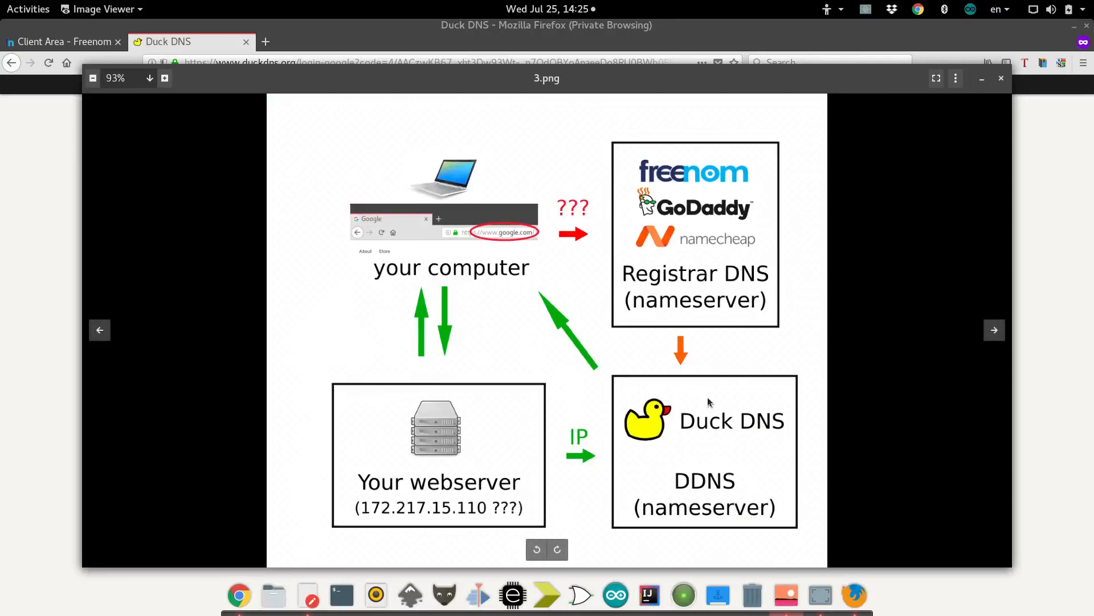
pyautogui.click(62, 353)
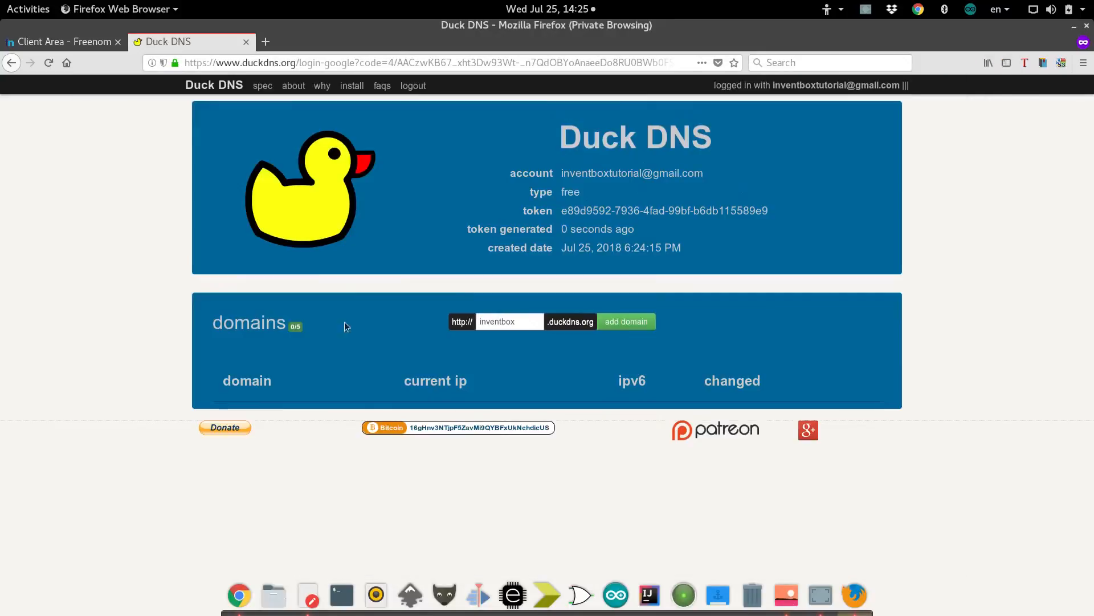
pyautogui.click(635, 324)
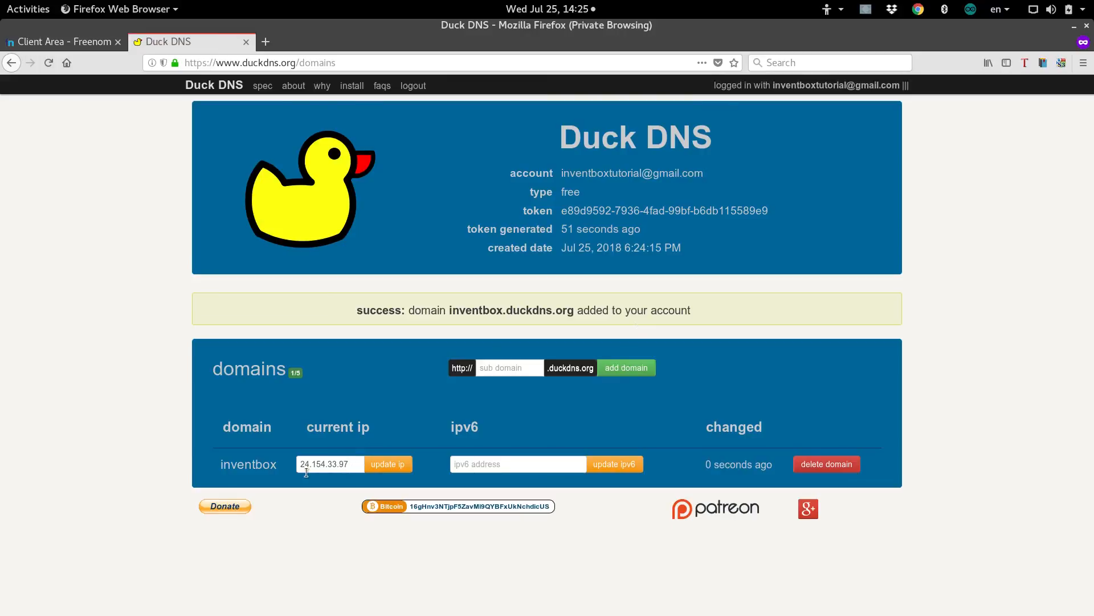
pyautogui.moveTo(351, 469); pyautogui.dragTo(297, 463)
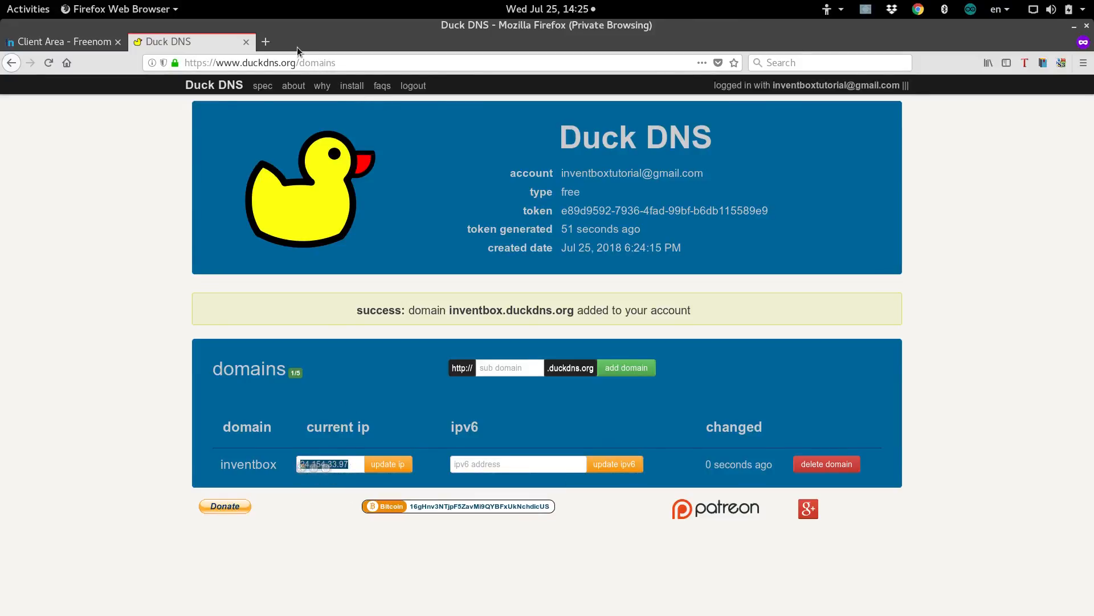
# Google 'ip' in a new tab to confirm public IP 24.154.33.97, then return to Duck DNS.
pyautogui.click(266, 42)
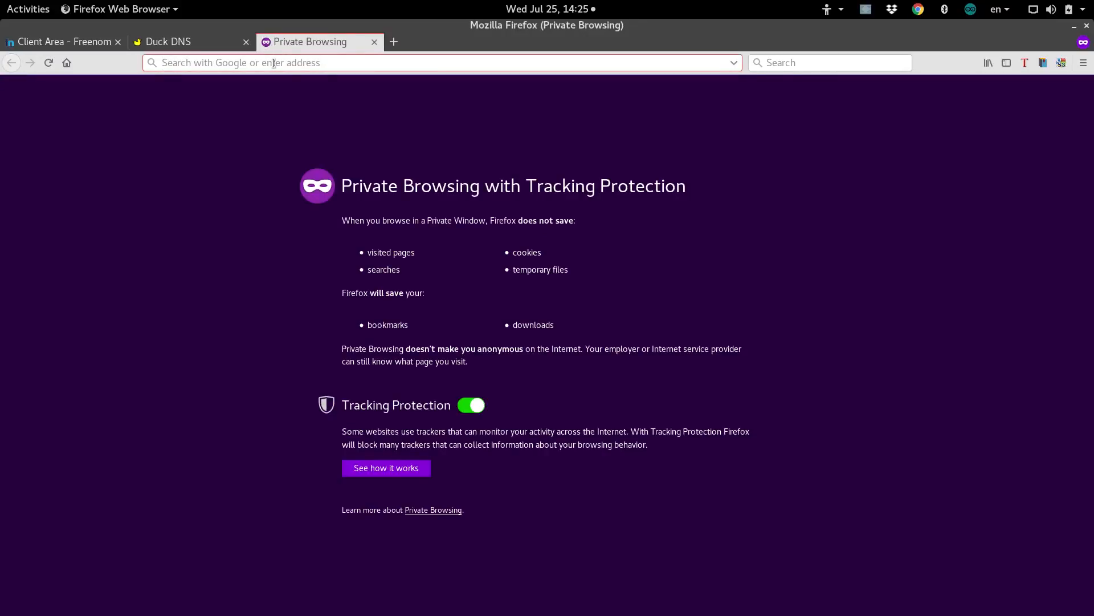
pyautogui.write('ip')
pyautogui.press('Return')
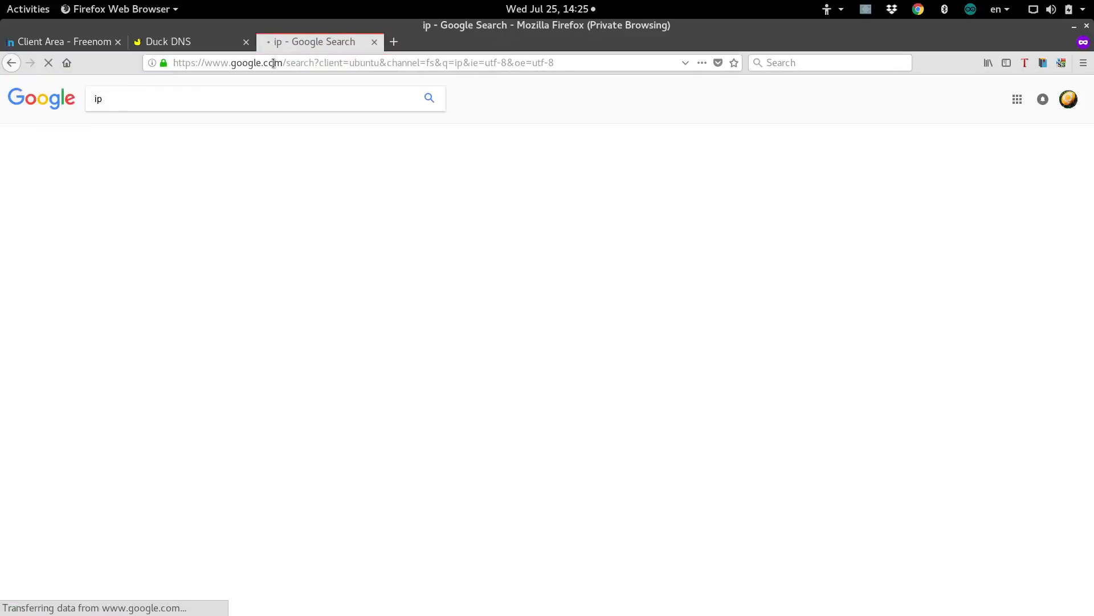
pyautogui.moveTo(176, 193); pyautogui.dragTo(95, 192)
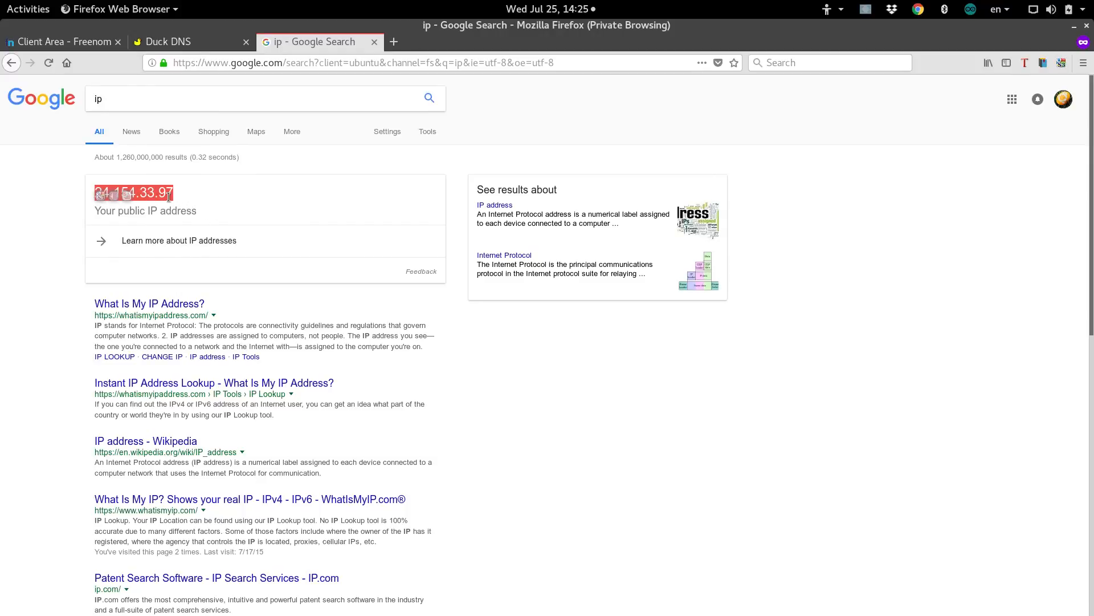
pyautogui.click(240, 193)
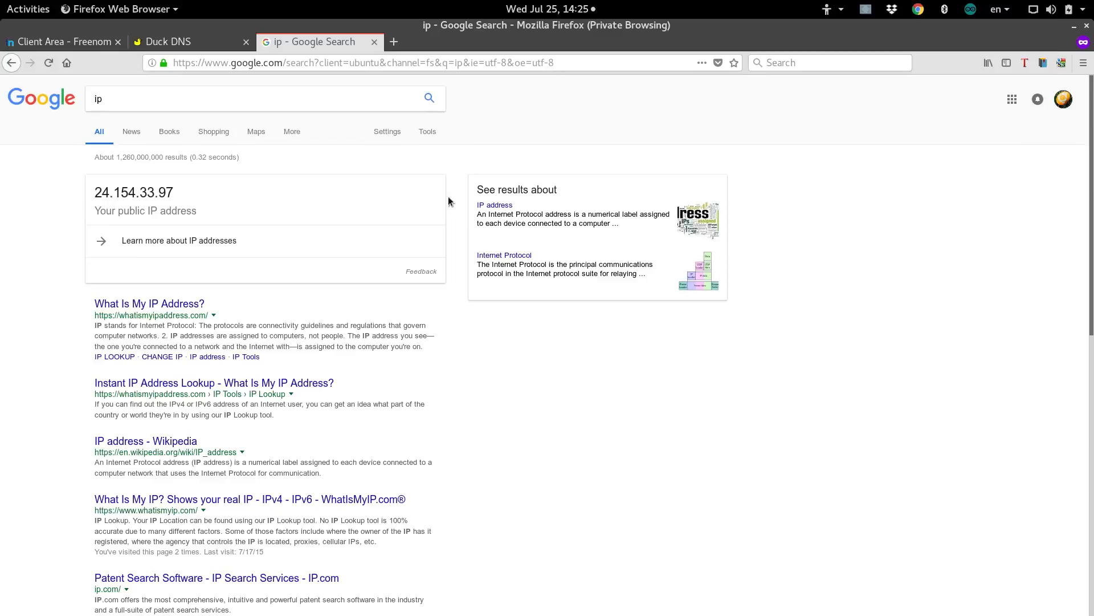
pyautogui.click(212, 45)
pyautogui.click(355, 466)
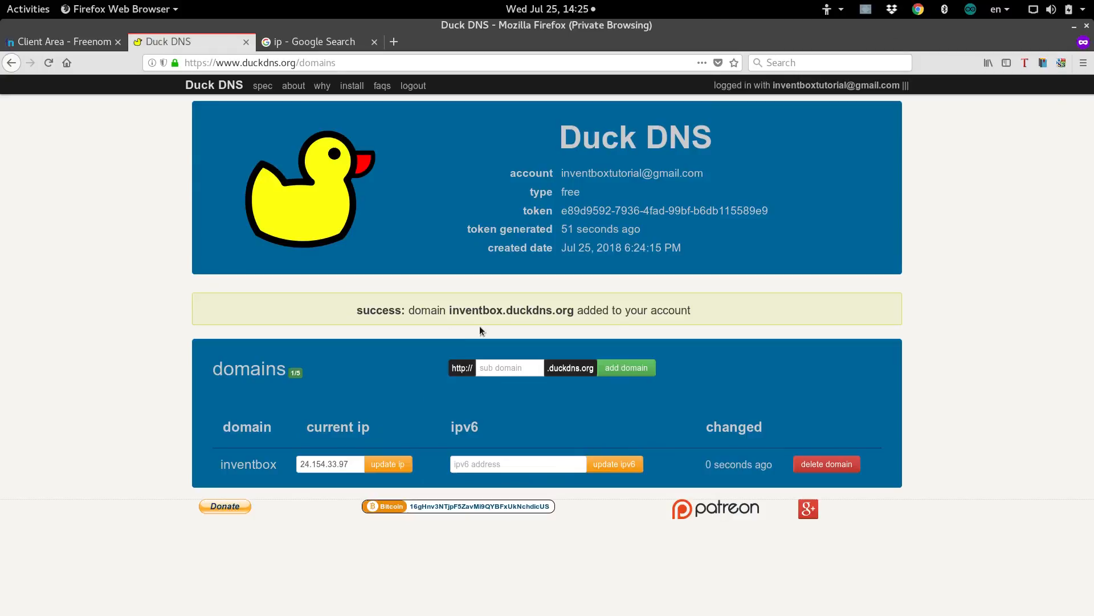
# Open the Duck DNS install page and settle on linux cron after previewing windows-gui and osx.
pyautogui.click(350, 87)
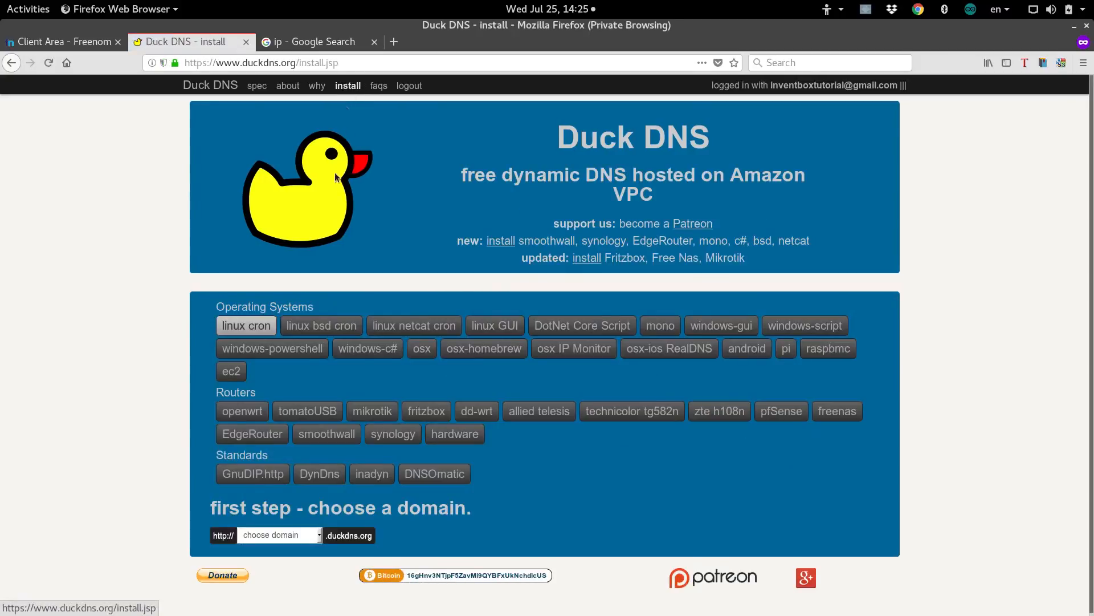
pyautogui.click(260, 328)
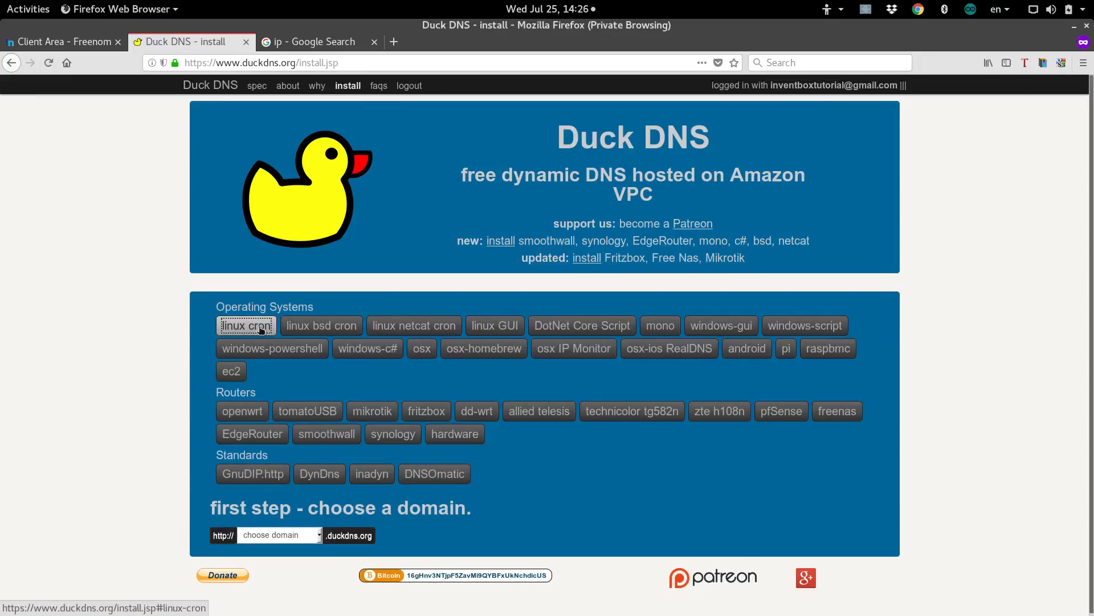
pyautogui.click(727, 324)
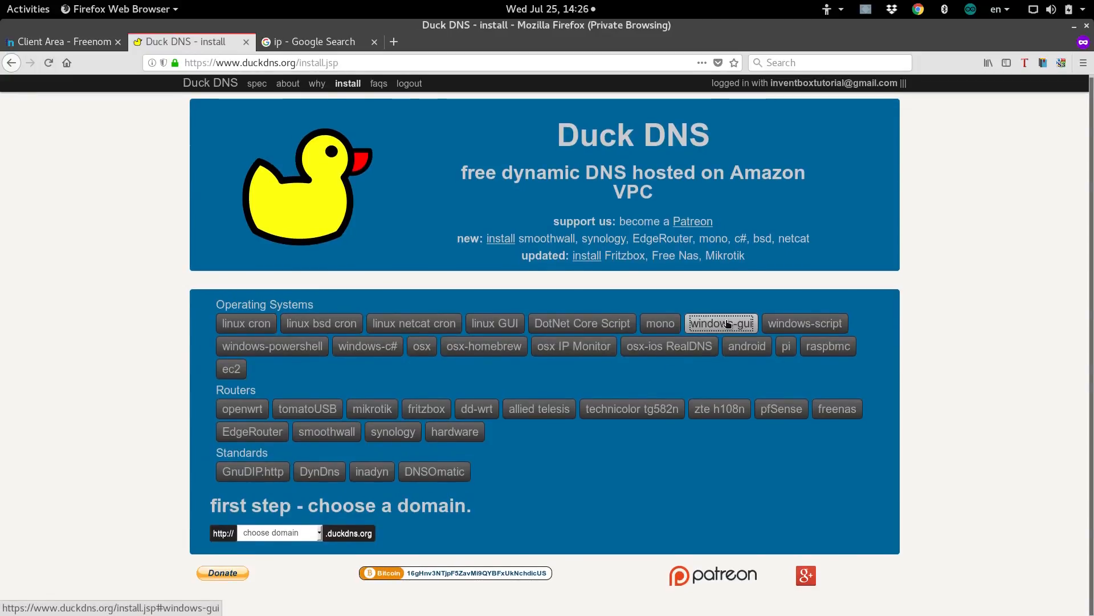
pyautogui.click(429, 344)
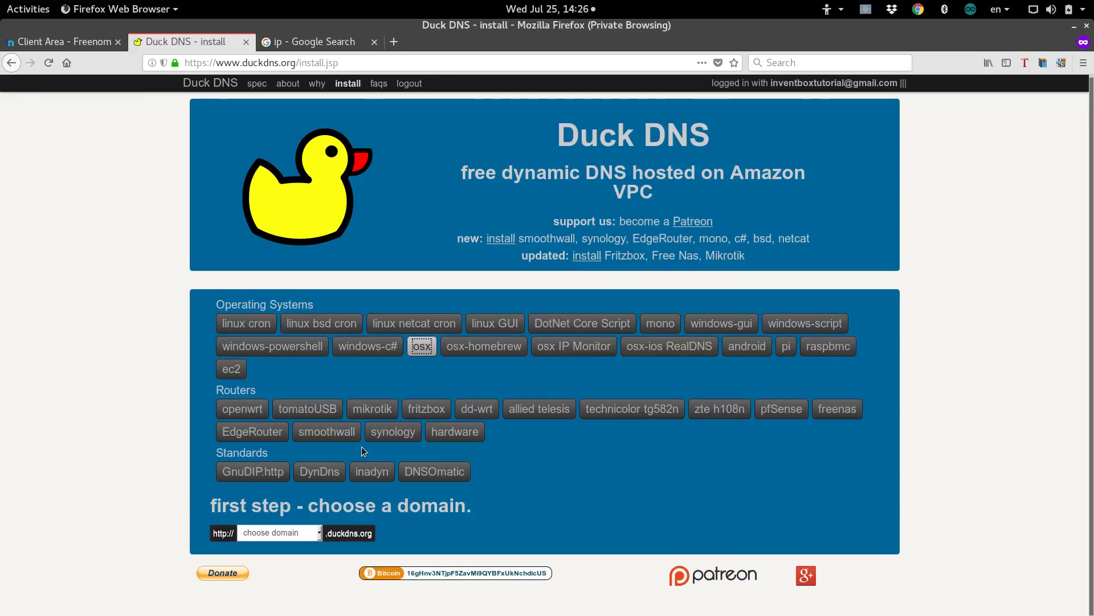
pyautogui.click(258, 328)
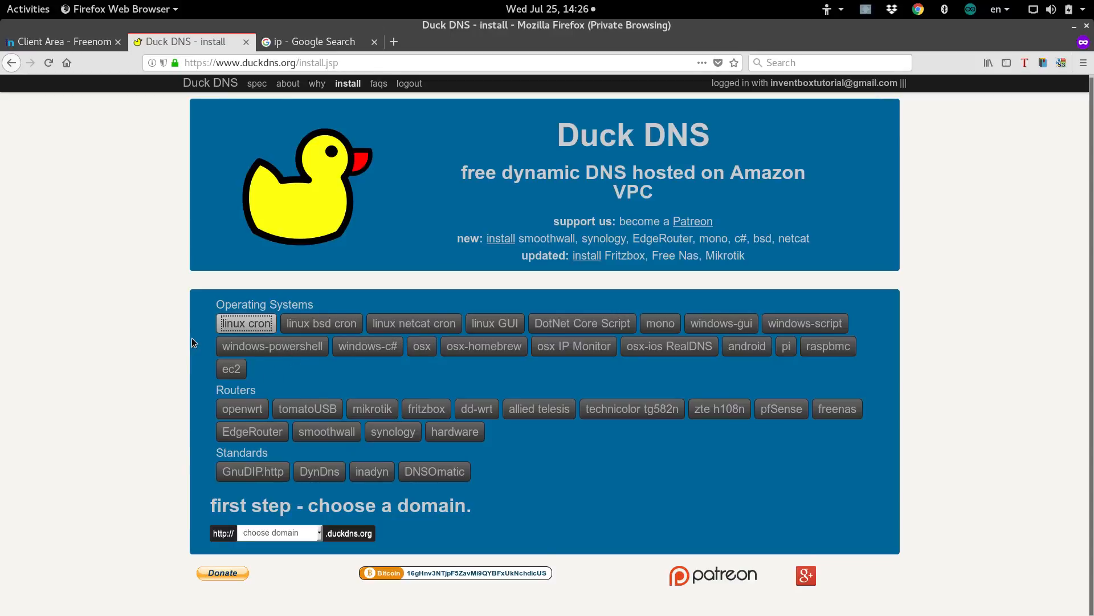
# Choose inventbox as the script's domain and scroll through the generated cron setup steps.
pyautogui.click(319, 536)
pyautogui.click(283, 566)
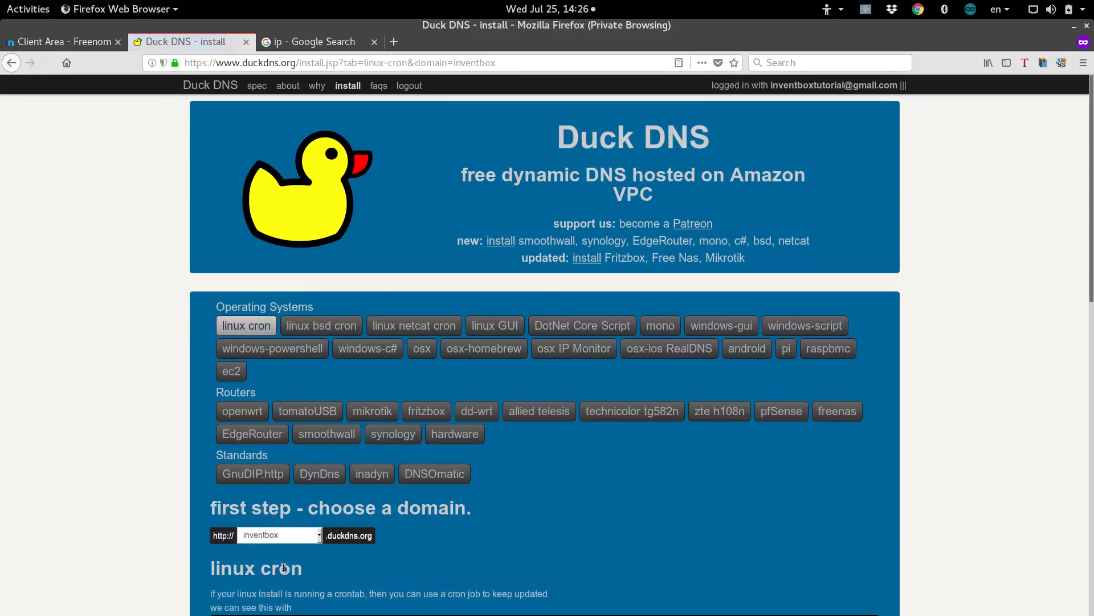
pyautogui.scroll(-4, 412, 521)
pyautogui.scroll(-2, 416, 337)
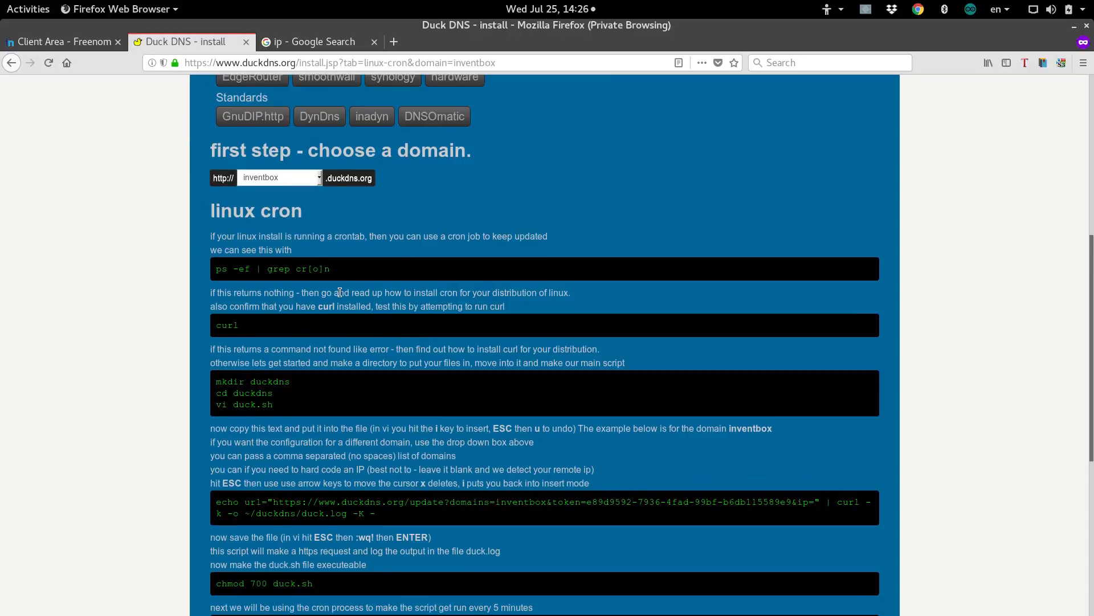
pyautogui.scroll(-2, 340, 292)
pyautogui.scroll(-3, 349, 260)
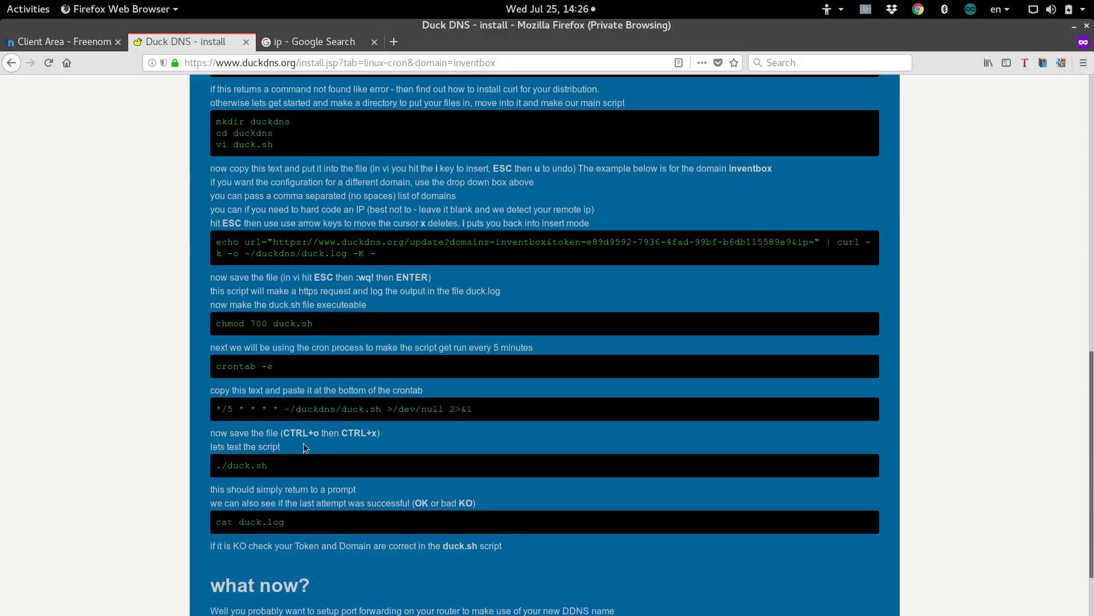
pyautogui.scroll(5, 305, 530)
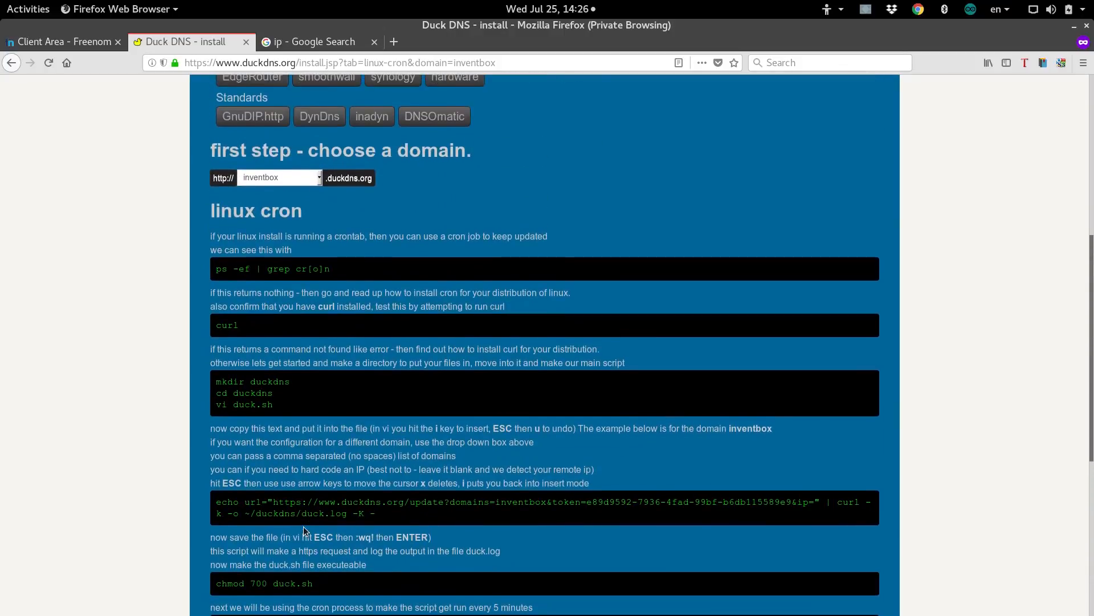
pyautogui.scroll(4, 451, 231)
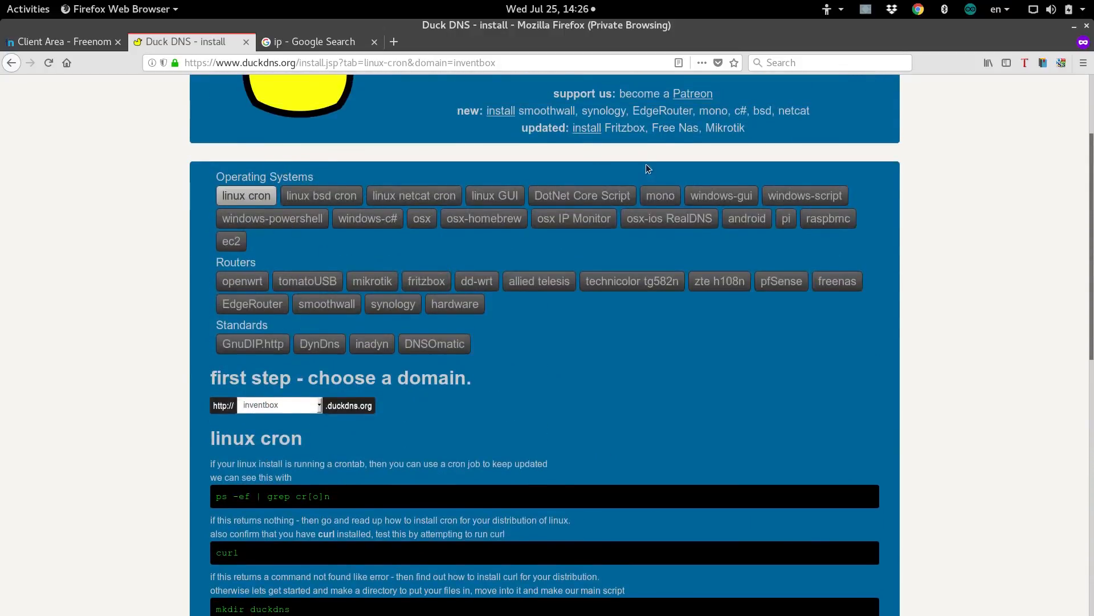
pyautogui.scroll(-4, 422, 430)
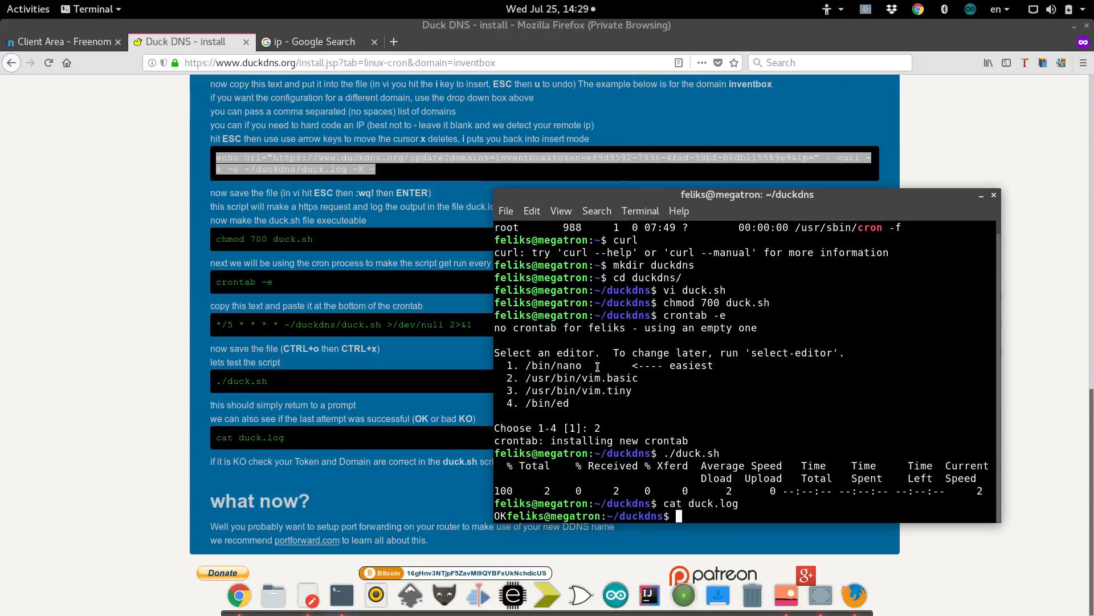
# Close the Google 'ip' search tab and scroll back up the Duck DNS install page.
pyautogui.click(316, 49)
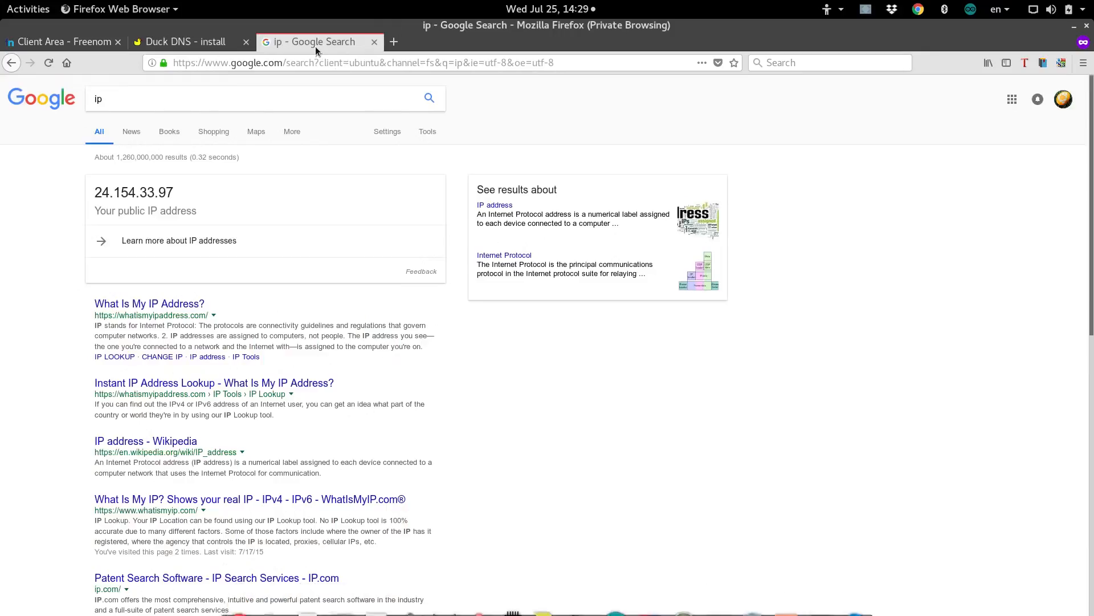
pyautogui.click(373, 43)
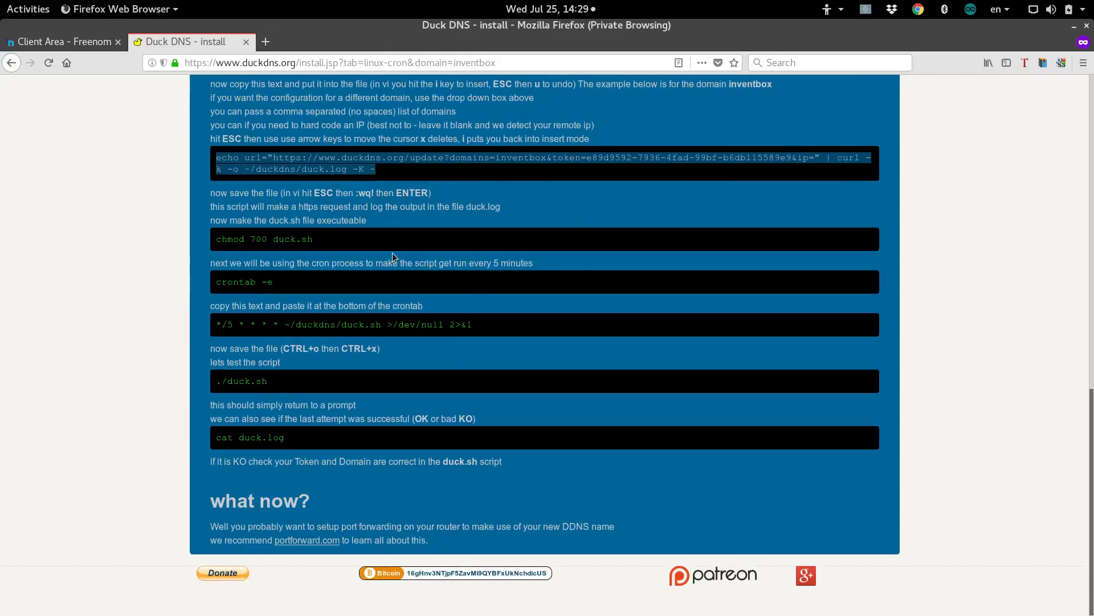
pyautogui.scroll(20, 392, 252)
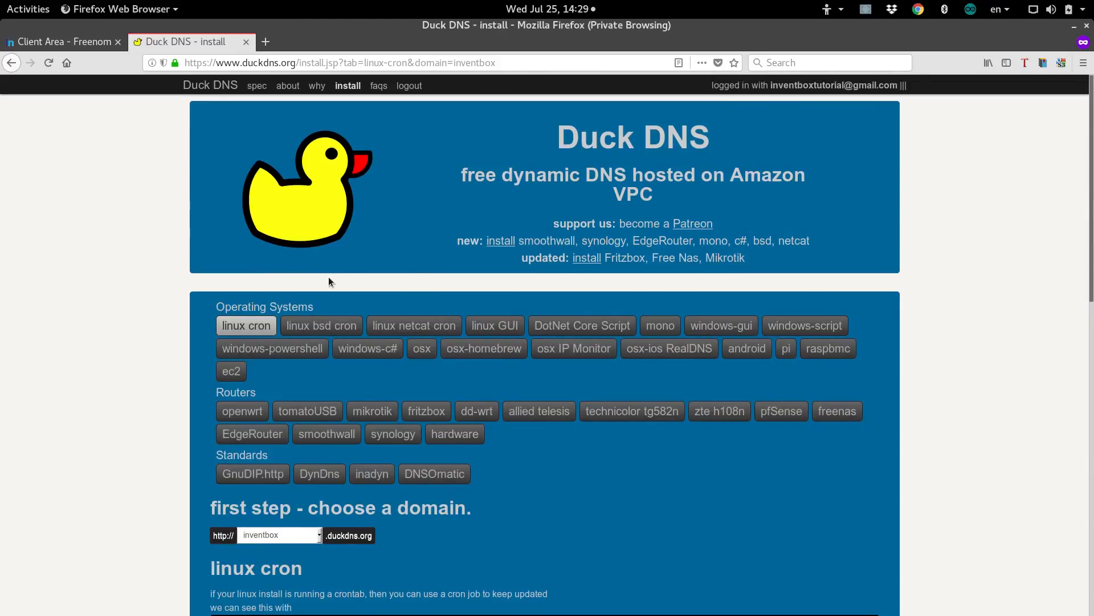
# Switch to the Freenom squid.ml DNS Management tab and inspect the empty record row.
pyautogui.click(77, 46)
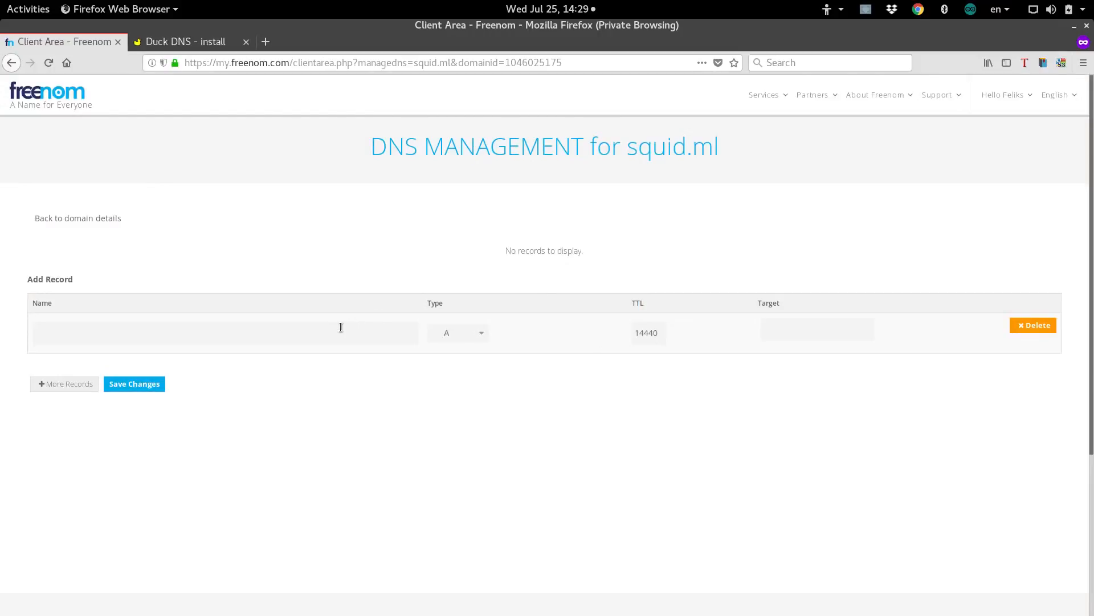
pyautogui.click(310, 335)
pyautogui.click(794, 331)
pyautogui.click(70, 330)
# Select squid.ml in the page title, then return to the new record's Name field.
pyautogui.moveTo(628, 152); pyautogui.dragTo(619, 153)
pyautogui.click(626, 152)
pyautogui.moveTo(626, 150); pyautogui.dragTo(728, 164)
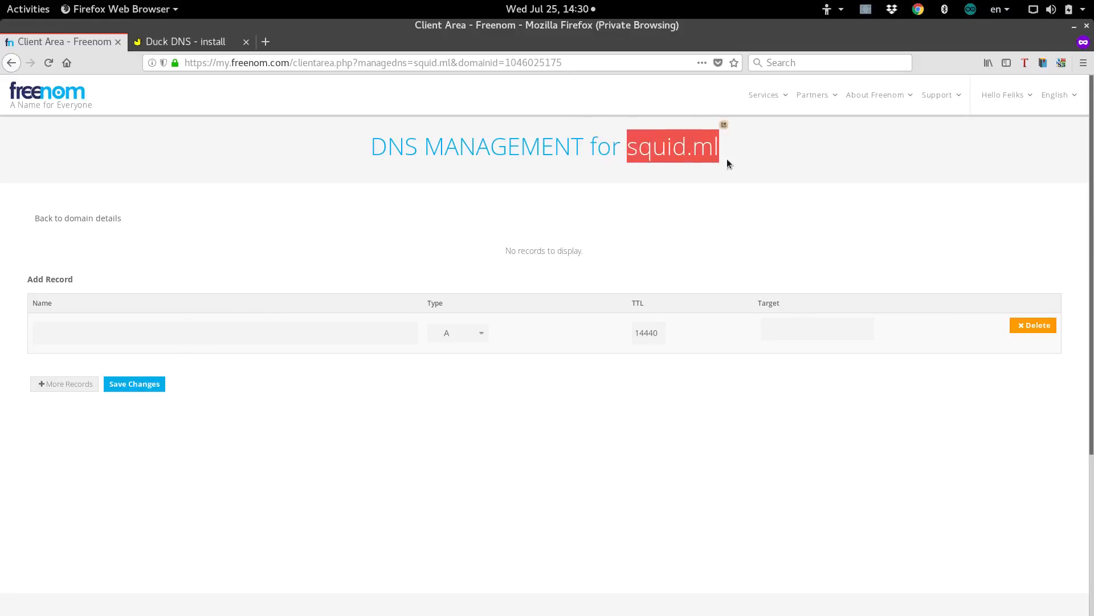
pyautogui.click(251, 332)
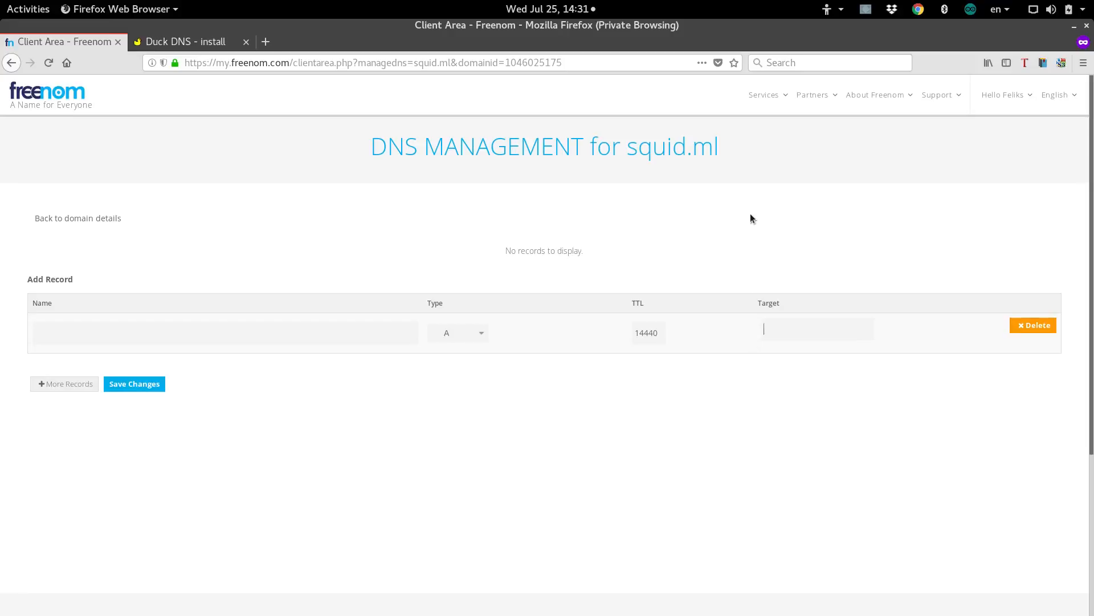
# Make the root record a CNAME targeting inventbox.duckdns.org.
pyautogui.click(461, 334)
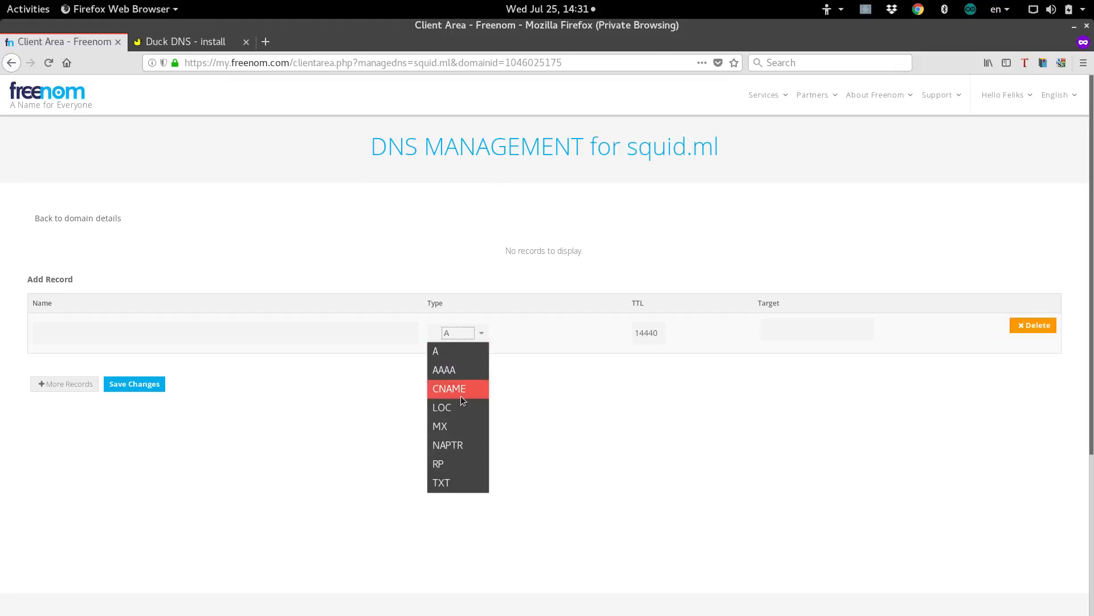
pyautogui.click(462, 391)
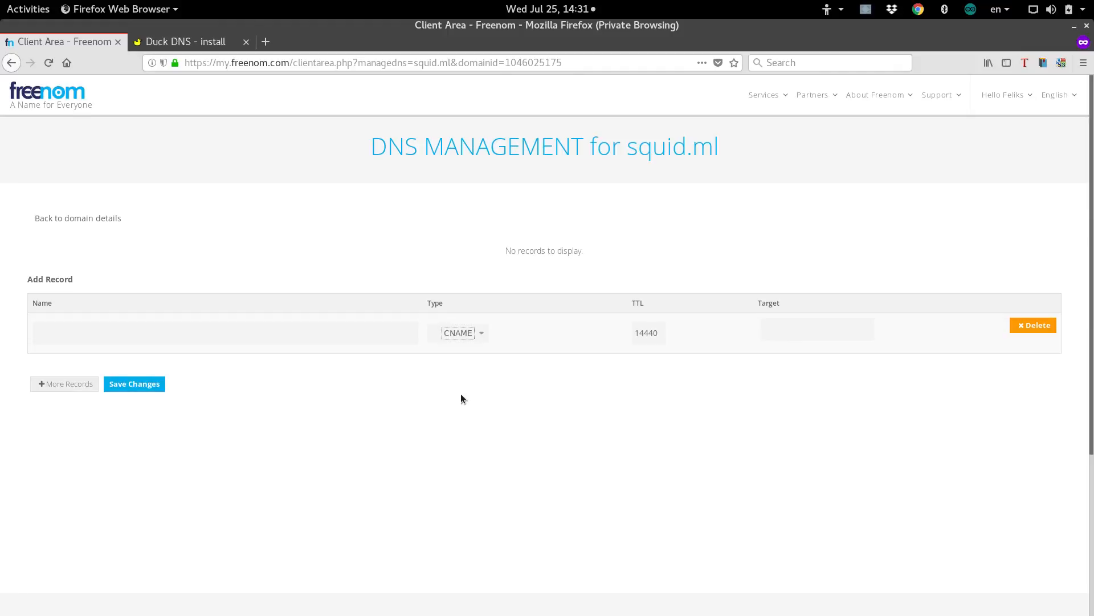
pyautogui.click(362, 335)
pyautogui.write('inventbox.duckdns.org')
# Add a www CNAME to inventbox.duckdns.org, save both records, and reopen the 3.png diagram.
pyautogui.click(84, 385)
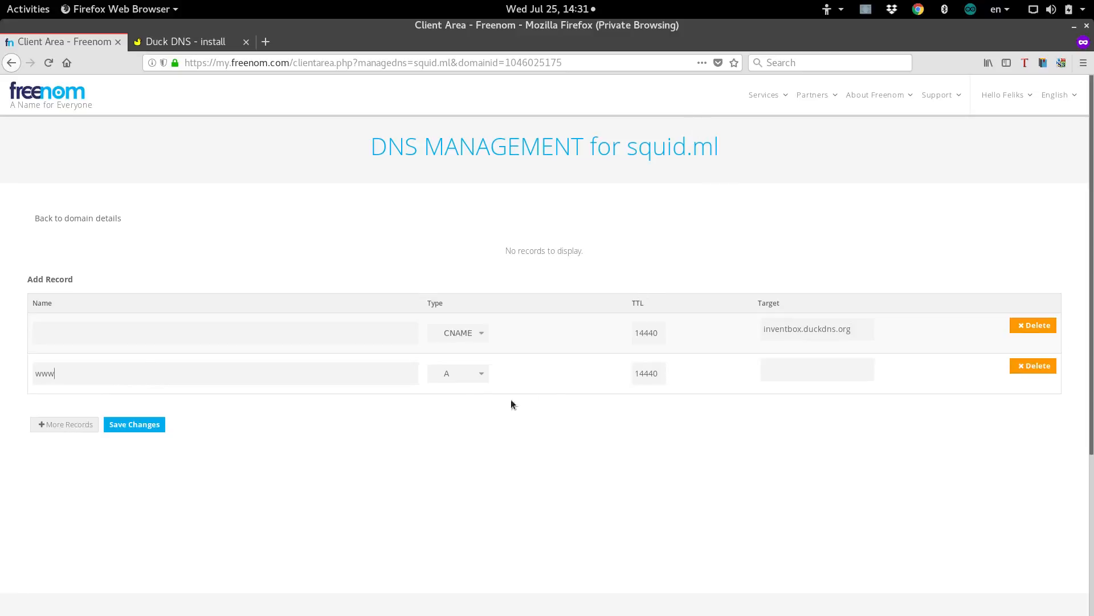
pyautogui.click(471, 374)
pyautogui.click(462, 430)
pyautogui.click(764, 372)
pyautogui.write('inventbox.duckdns.org')
pyautogui.click(164, 426)
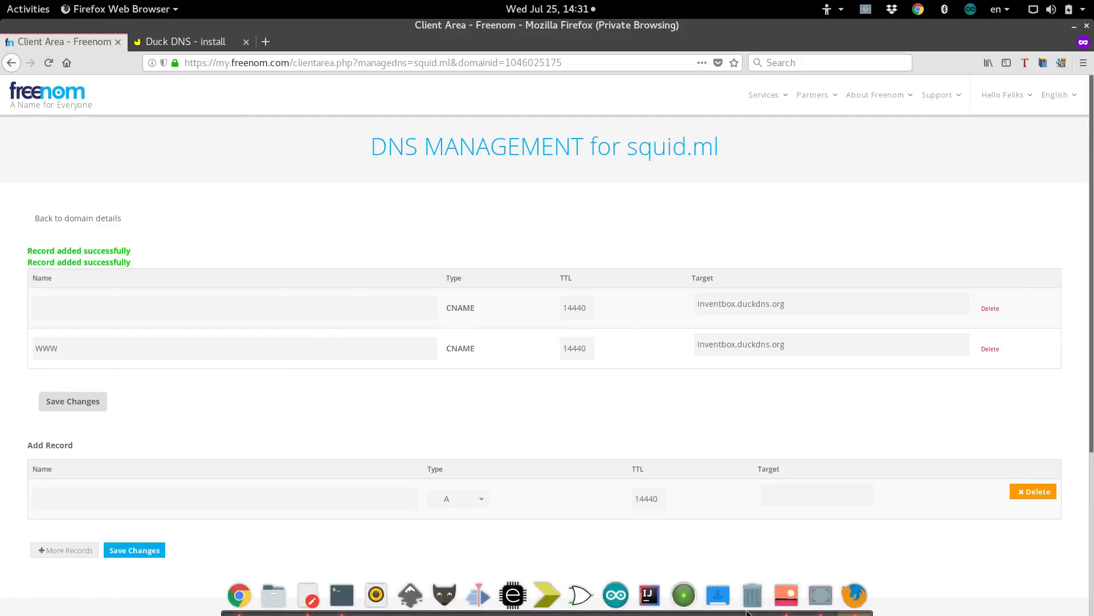
pyautogui.click(787, 594)
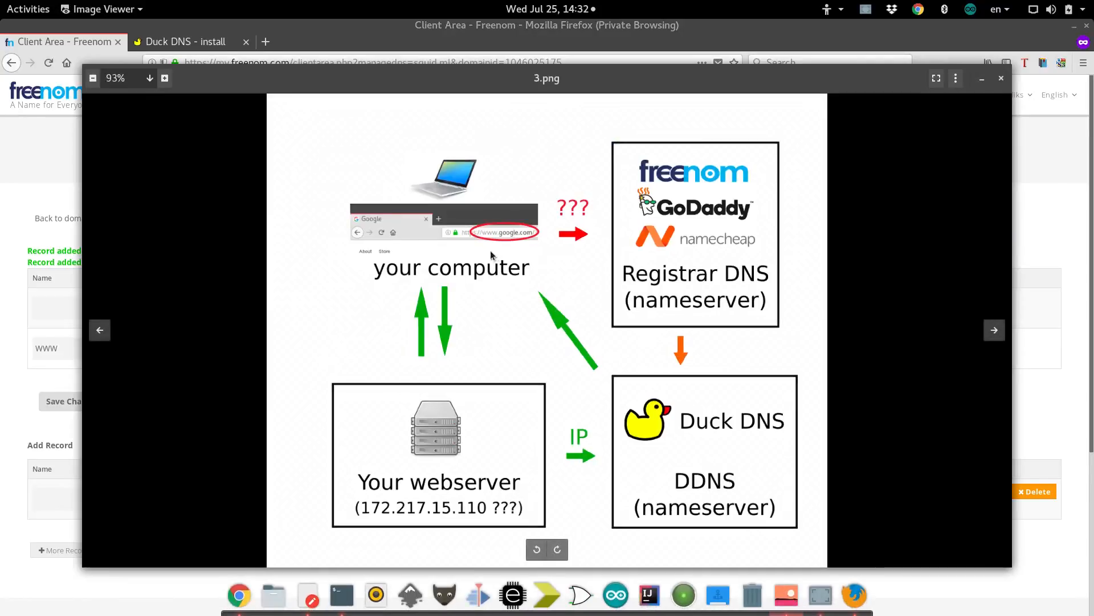
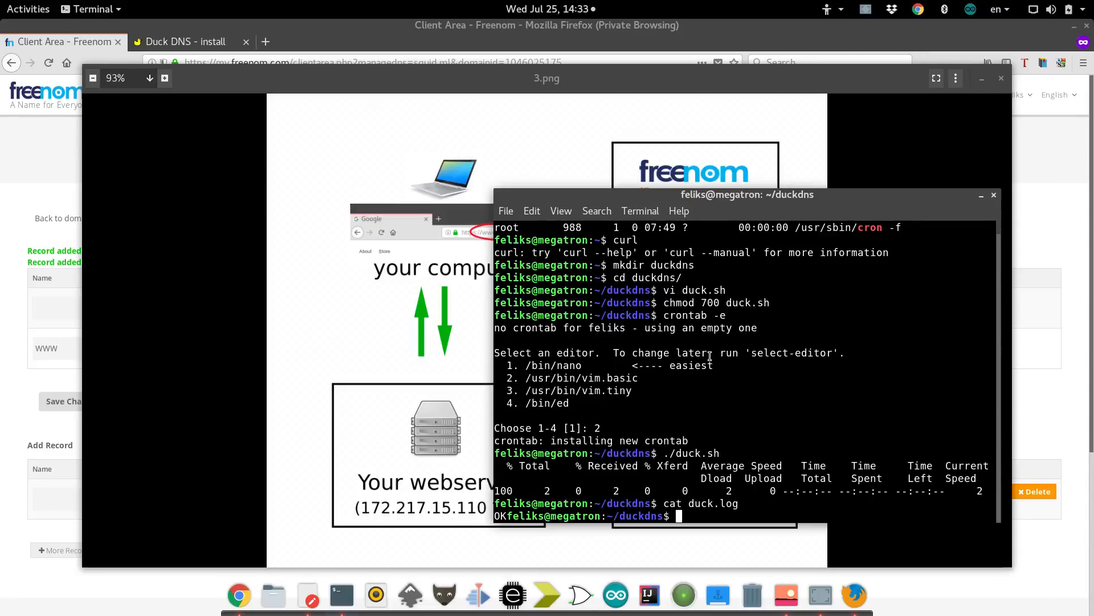
# Clear the terminal screen and enter the ifconfig command.
pyautogui.write('clear')
pyautogui.press('Return')
pyautogui.write('if')
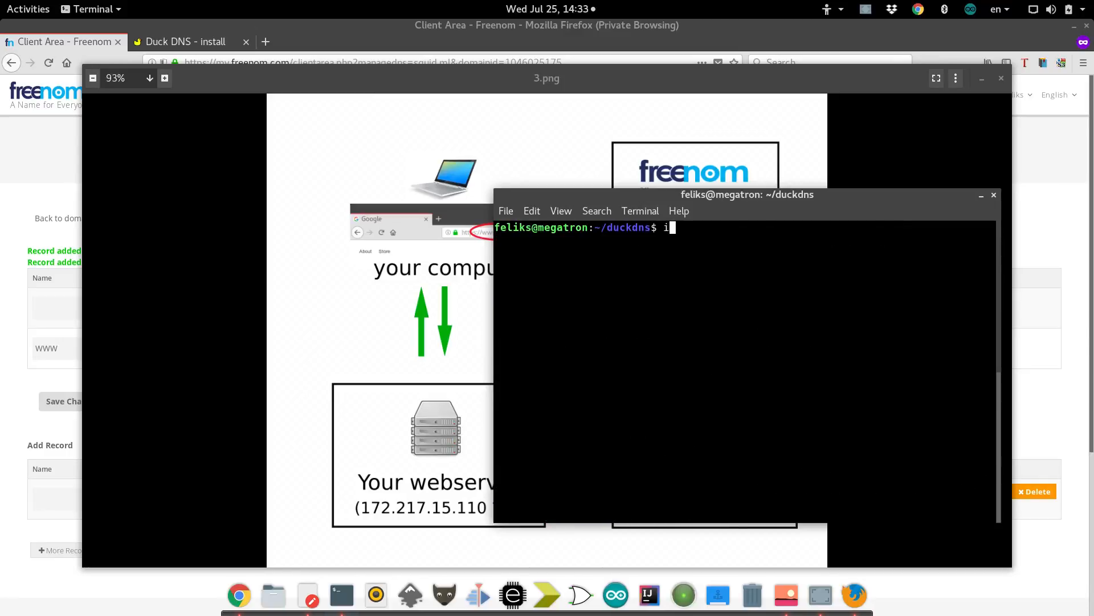
pyautogui.write('config')
# Run ifconfig and highlight the eth0 address 192.168.1.121, then its last octet 121.
pyautogui.press('Return')
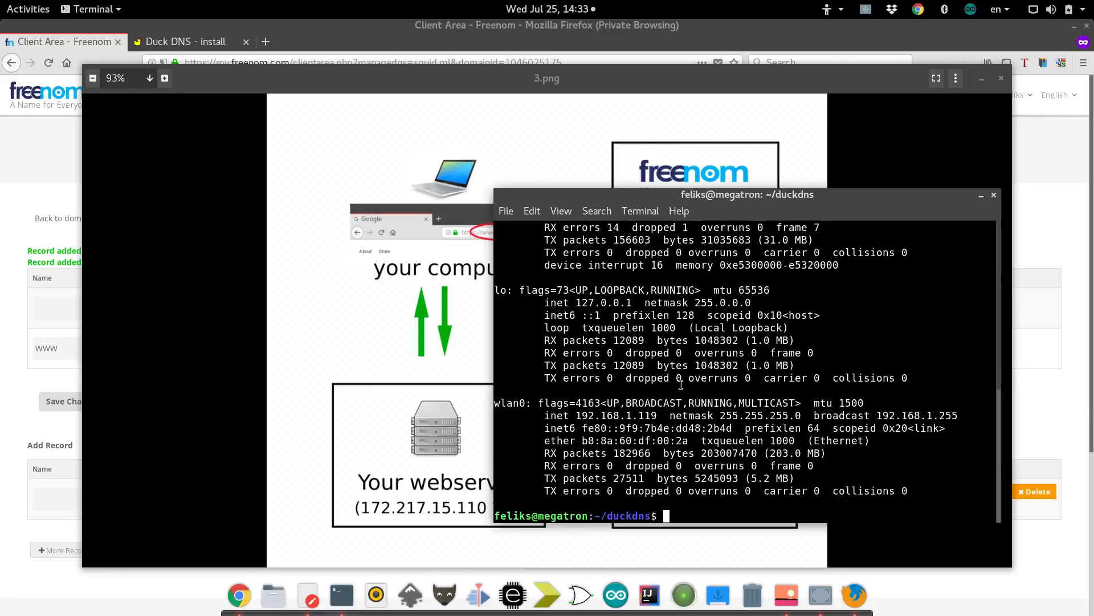
pyautogui.scroll(6, 653, 371)
pyautogui.scroll(-2, 654, 371)
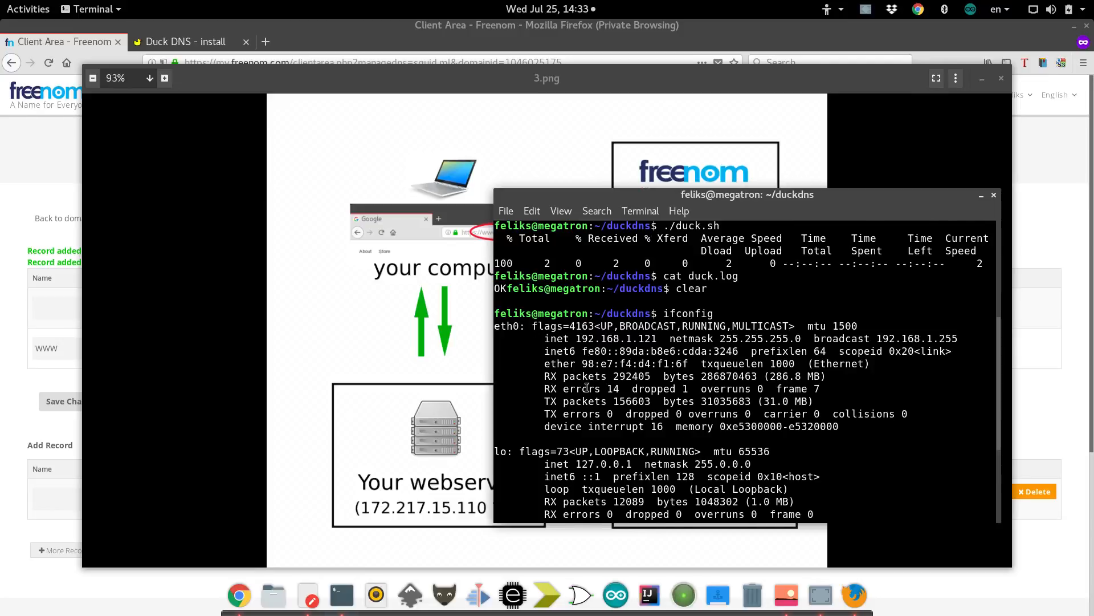
pyautogui.scroll(-4, 586, 387)
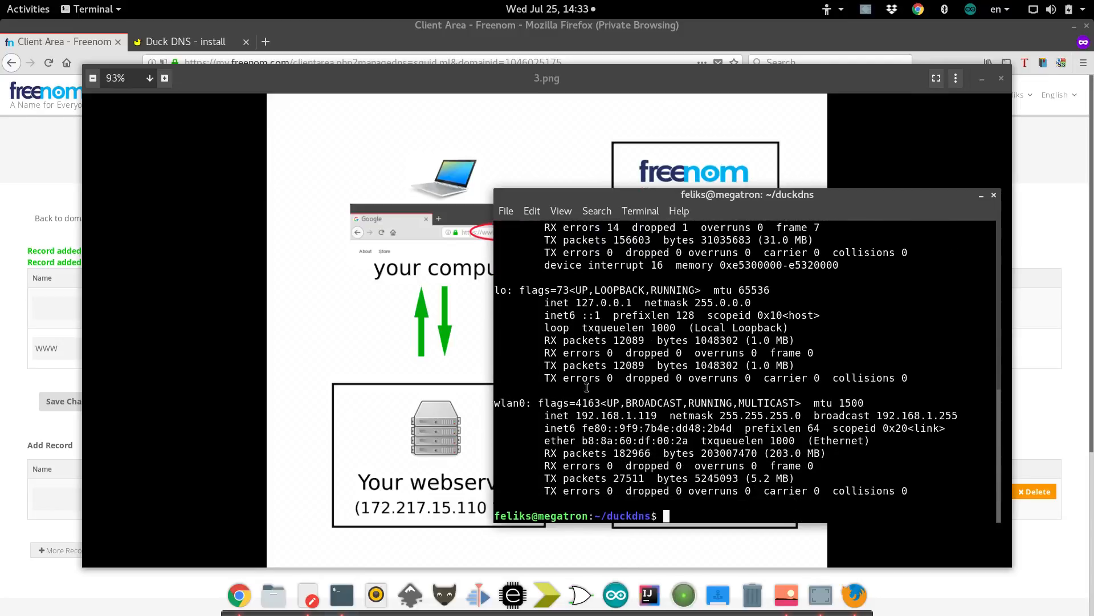
pyautogui.scroll(5, 587, 388)
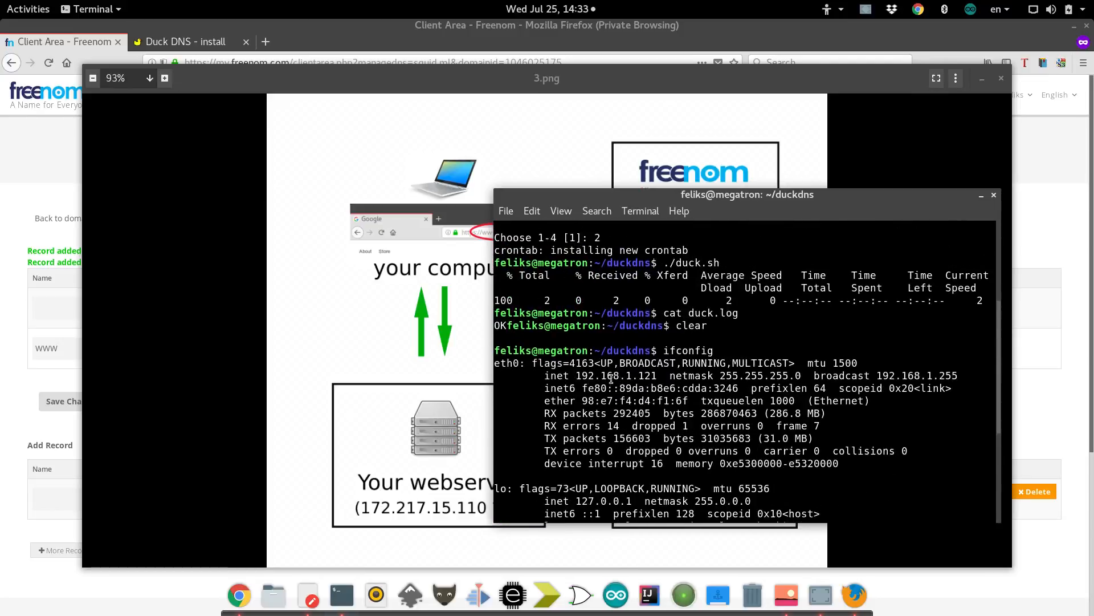
pyautogui.moveTo(577, 375); pyautogui.dragTo(658, 378)
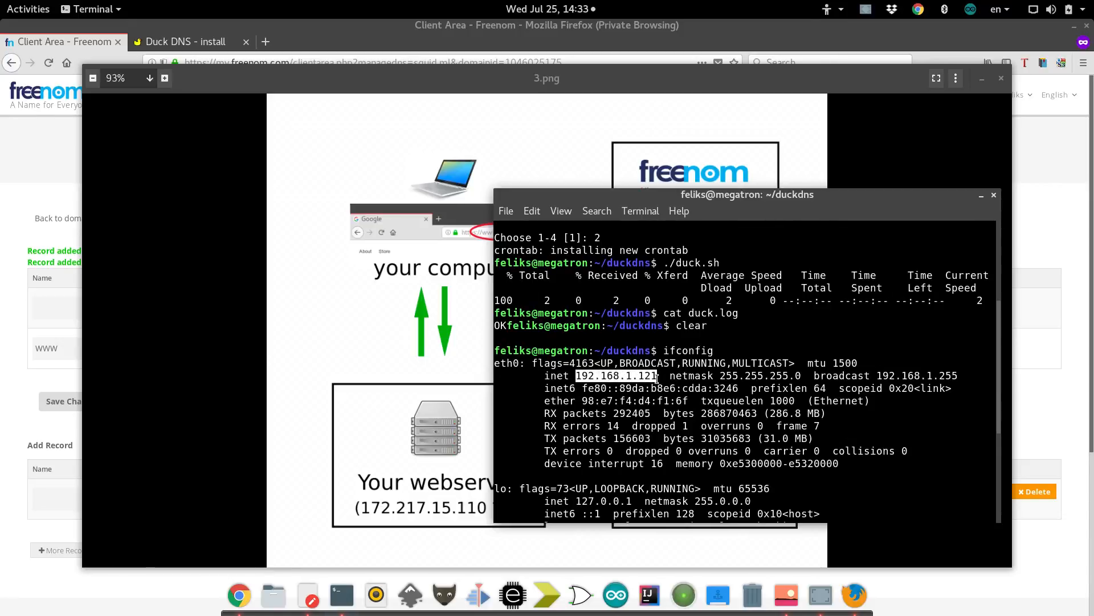
pyautogui.click(641, 376)
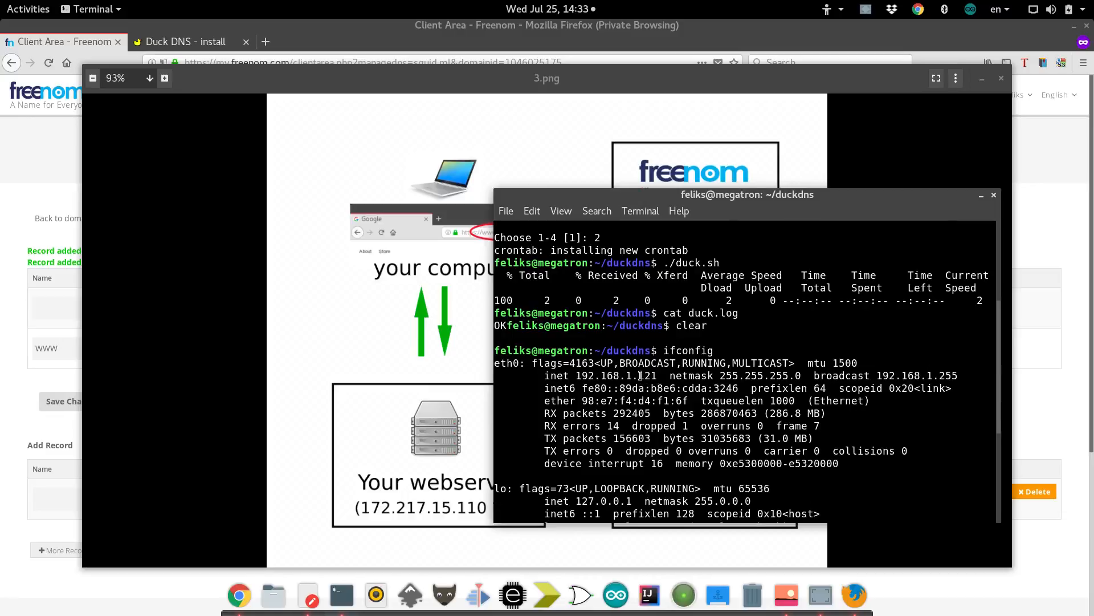
pyautogui.moveTo(640, 376); pyautogui.dragTo(655, 376)
# Load the Linksys router login page at 192.168.1.1 in a new private tab.
pyautogui.click(265, 41)
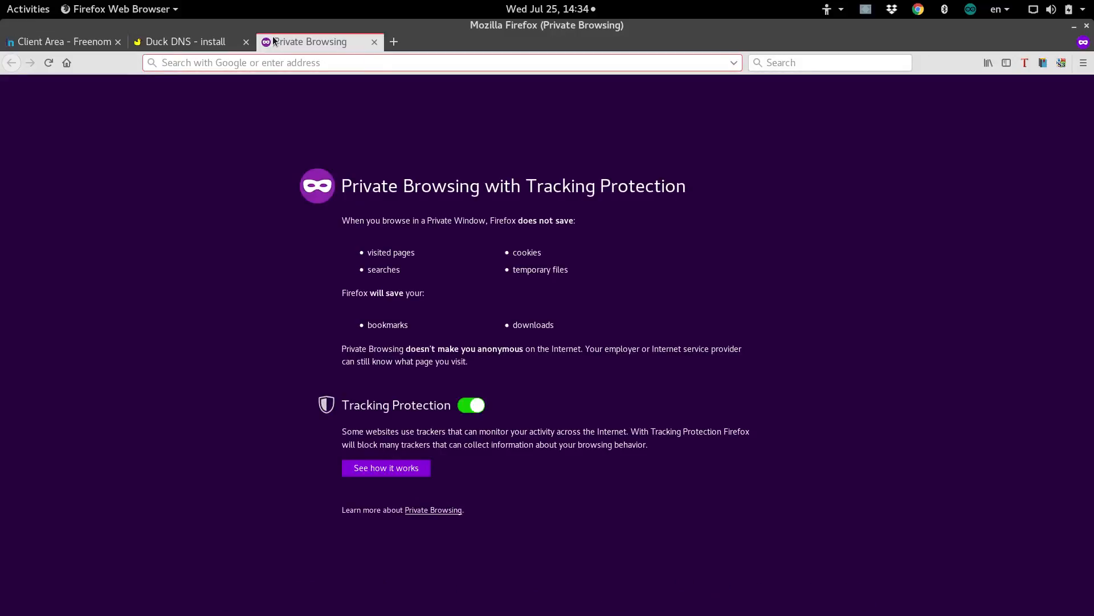
pyautogui.write('192.15')
pyautogui.press('BackSpace')
pyautogui.write('68.1.1')
pyautogui.press('Return')
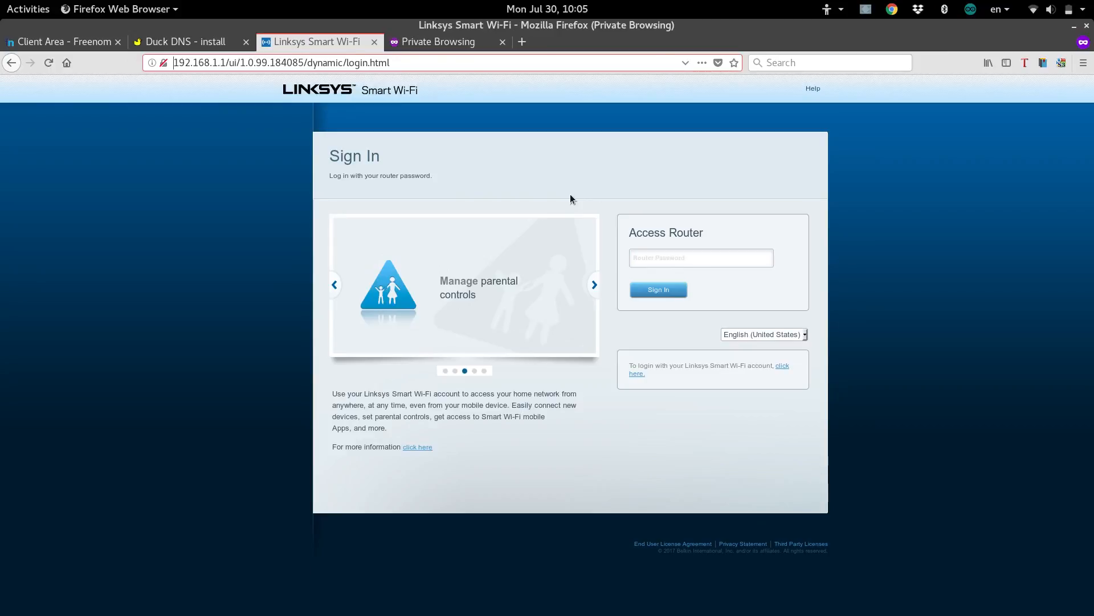
# Replace the router address with 192.168.2.1 and return to the Terminal.
pyautogui.moveTo(391, 63); pyautogui.dragTo(159, 63)
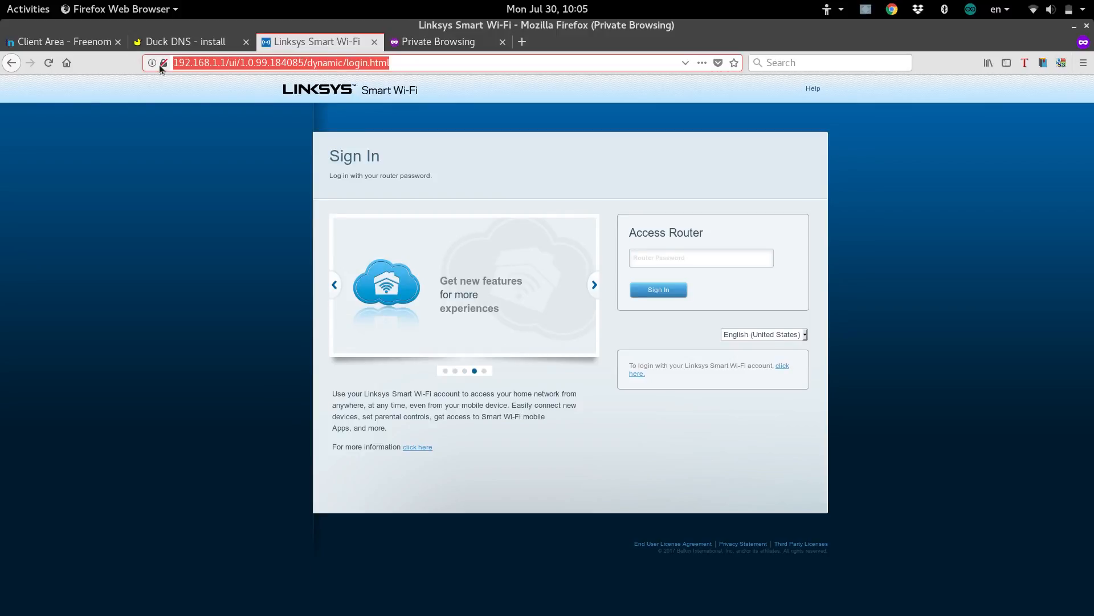
pyautogui.write('192.')
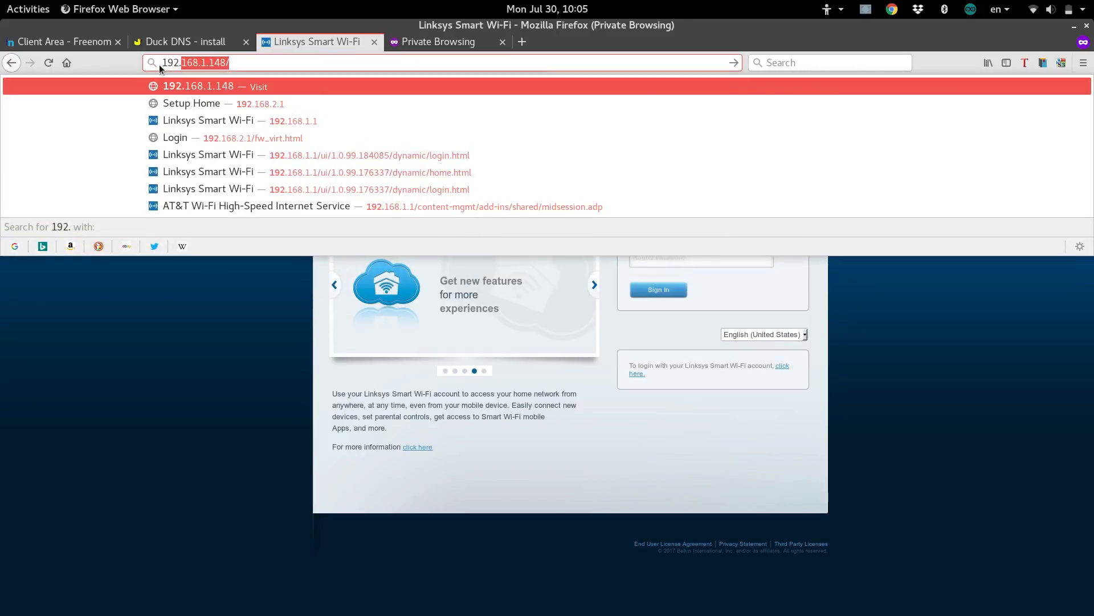
pyautogui.write('168.2.')
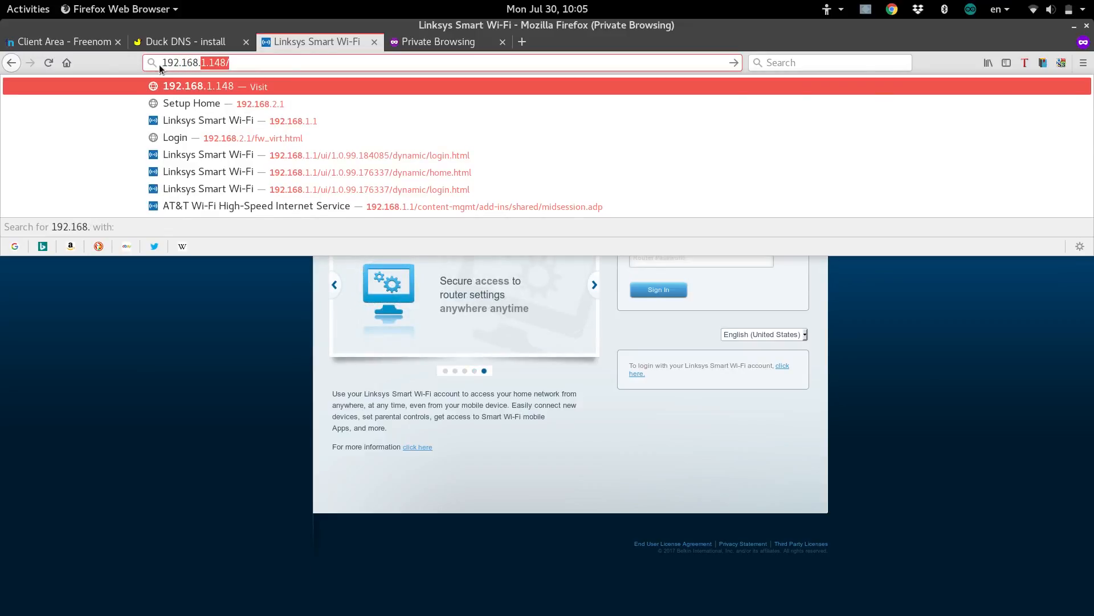
pyautogui.write('1')
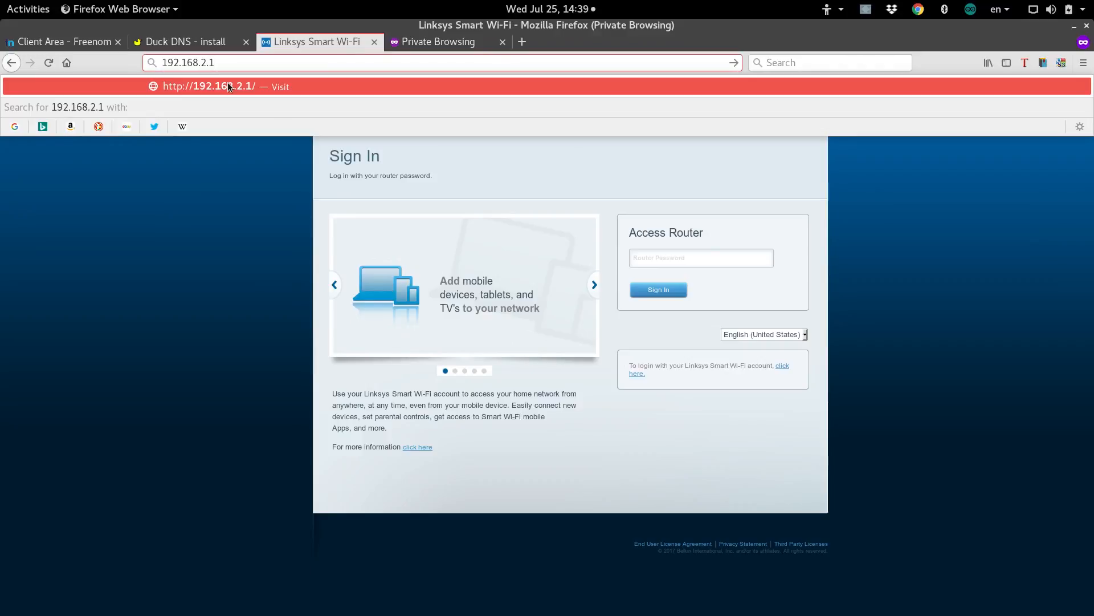
pyautogui.moveTo(518, 614)
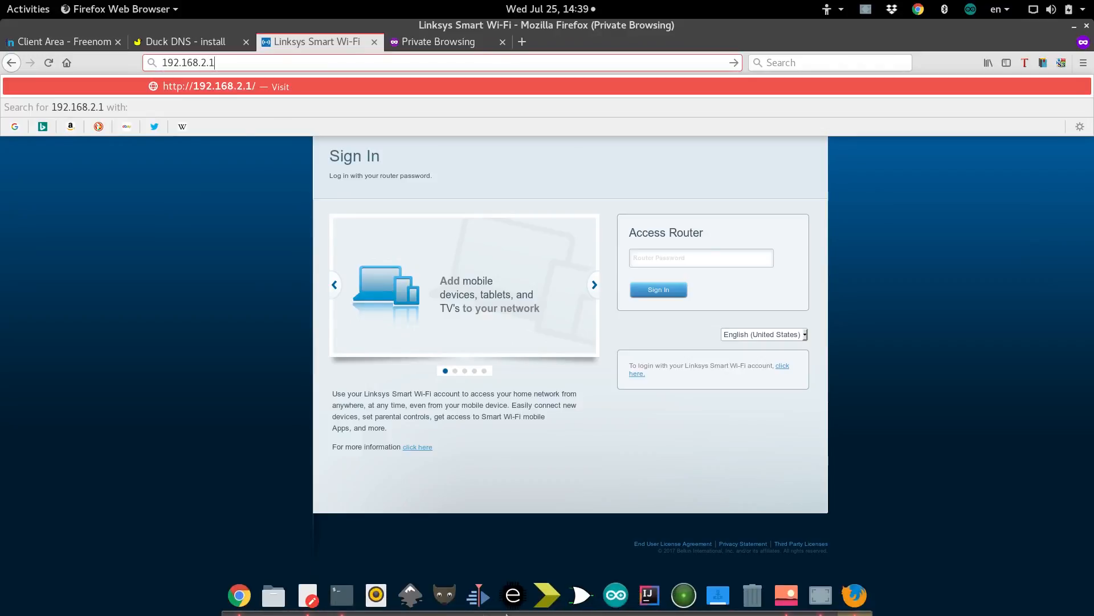
pyautogui.click(342, 595)
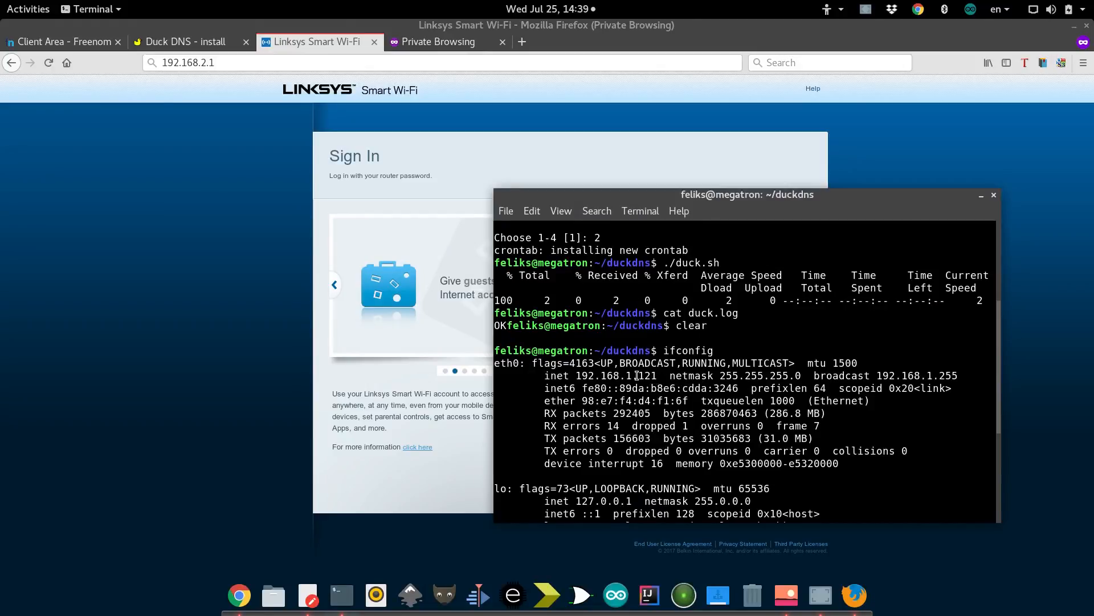
# Load the Belkin router status page at 192.168.2.1.
pyautogui.click(363, 66)
pyautogui.press('Return')
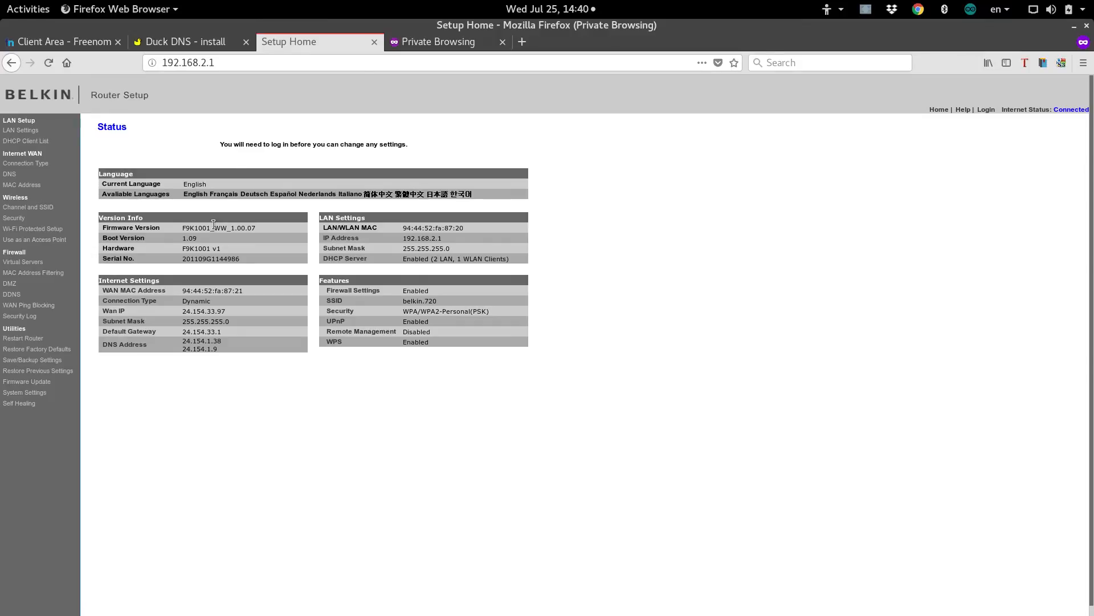
pyautogui.click(426, 43)
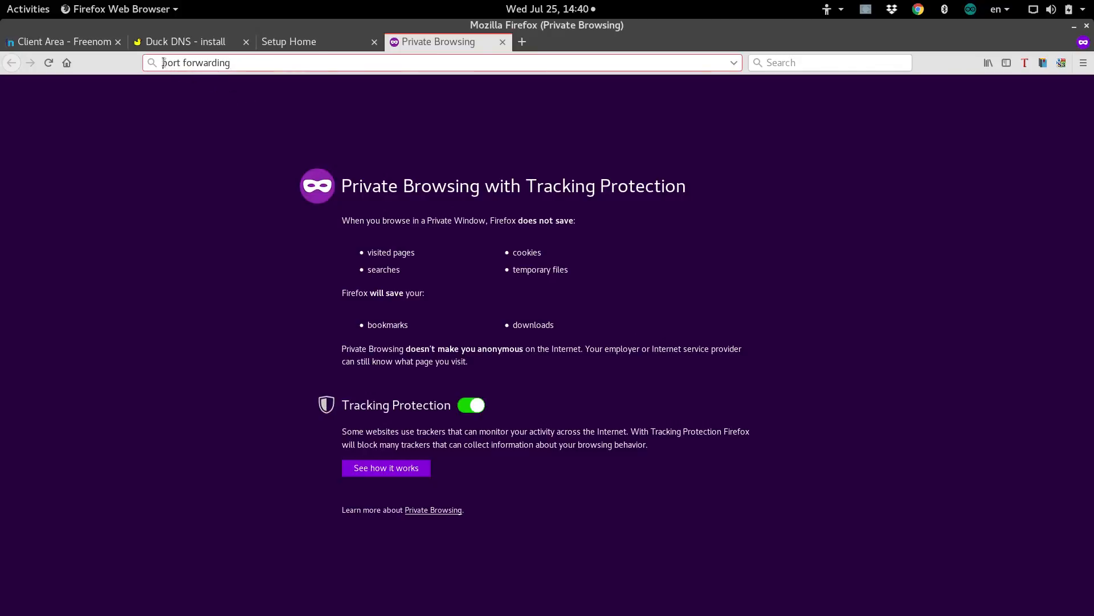
pyautogui.click(245, 65)
pyautogui.click(316, 41)
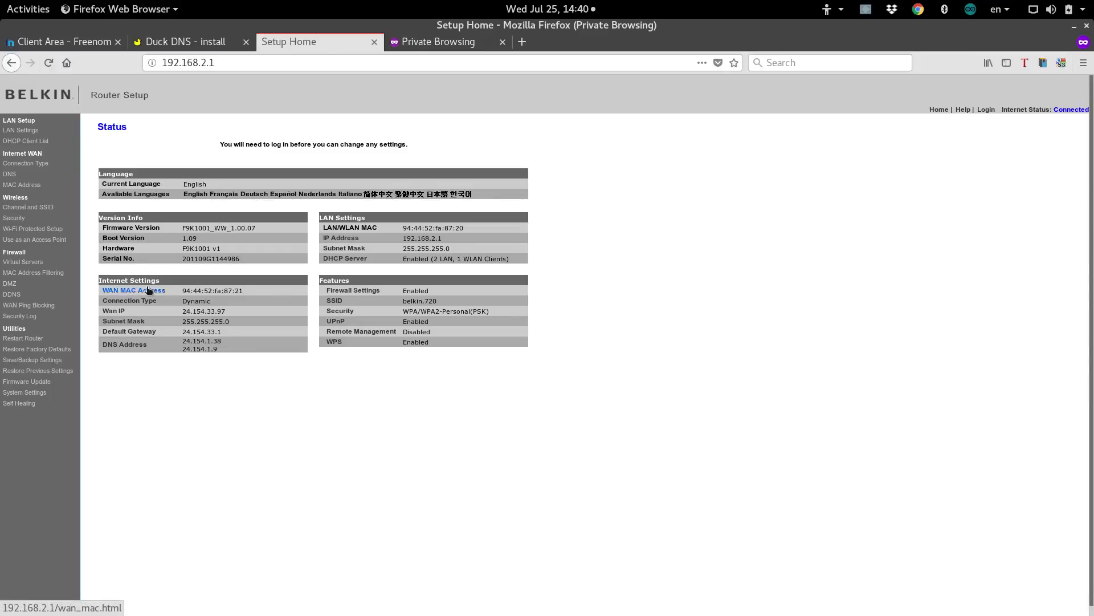
# Choose Firewall > Virtual Servers and sign in with the router password.
pyautogui.click(30, 264)
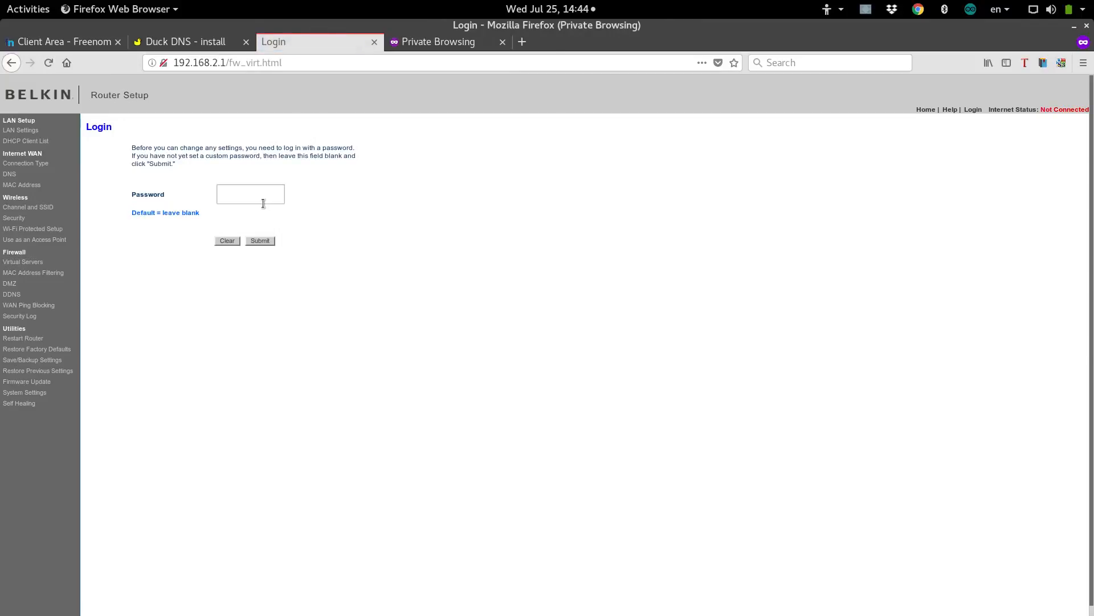
pyautogui.click(263, 204)
pyautogui.write('••••••••••')
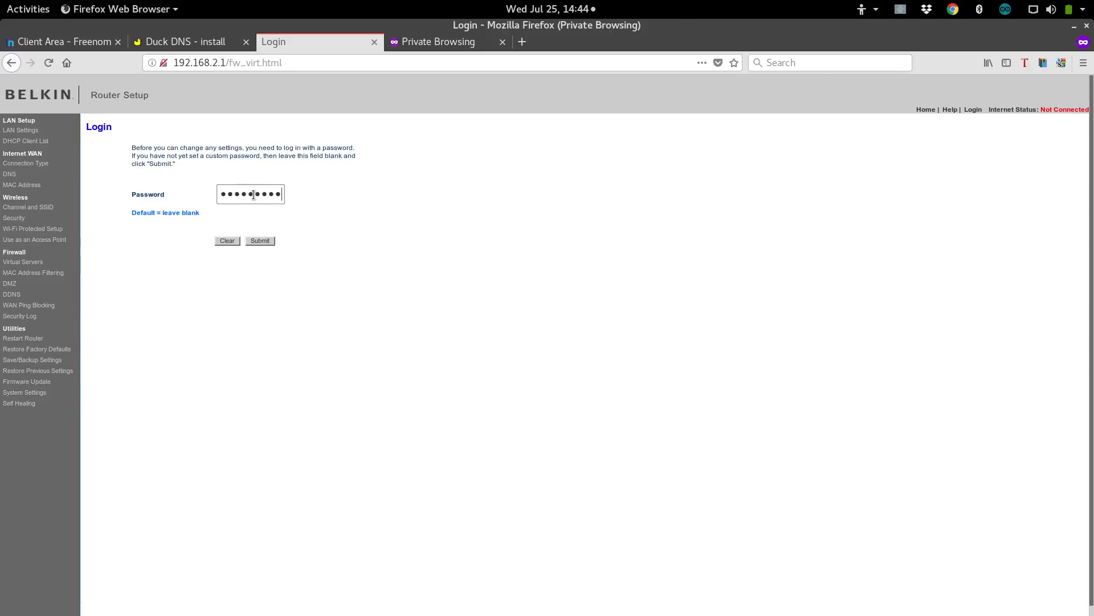
pyautogui.press('Return')
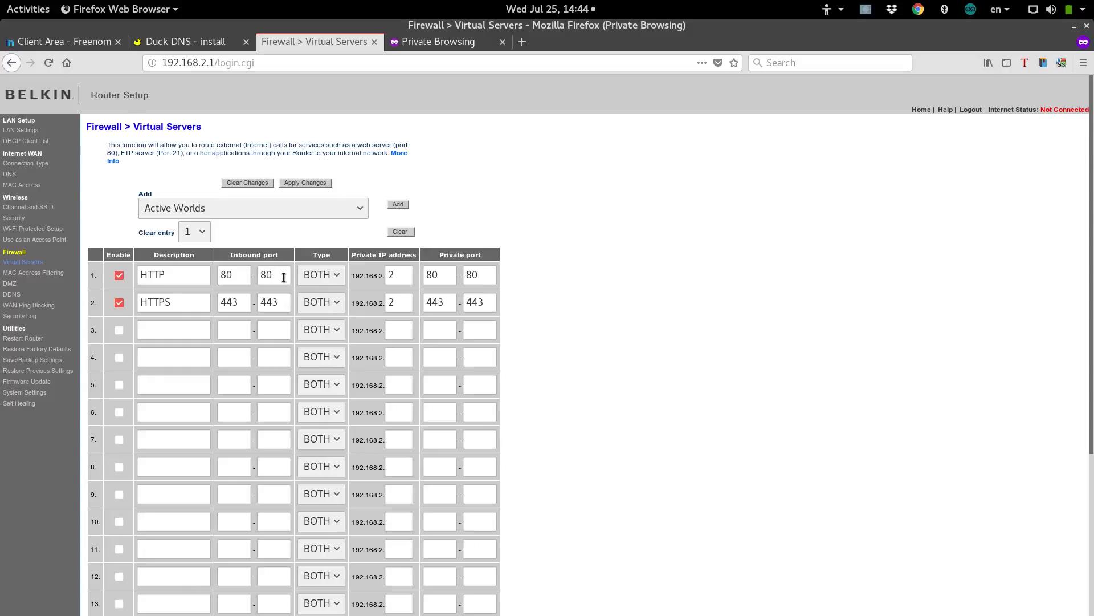
pyautogui.moveTo(234, 276); pyautogui.dragTo(216, 275)
pyautogui.click(277, 277)
pyautogui.moveTo(351, 277); pyautogui.dragTo(402, 280)
pyautogui.click(402, 280)
pyautogui.click(485, 277)
pyautogui.moveTo(239, 275); pyautogui.dragTo(219, 275)
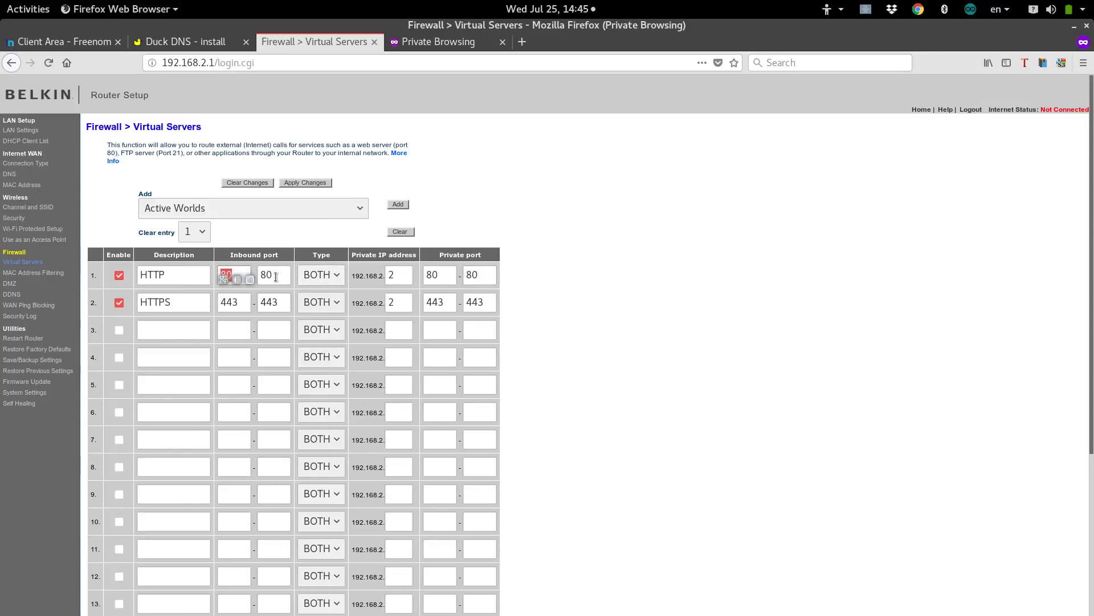
pyautogui.doubleClick(174, 274)
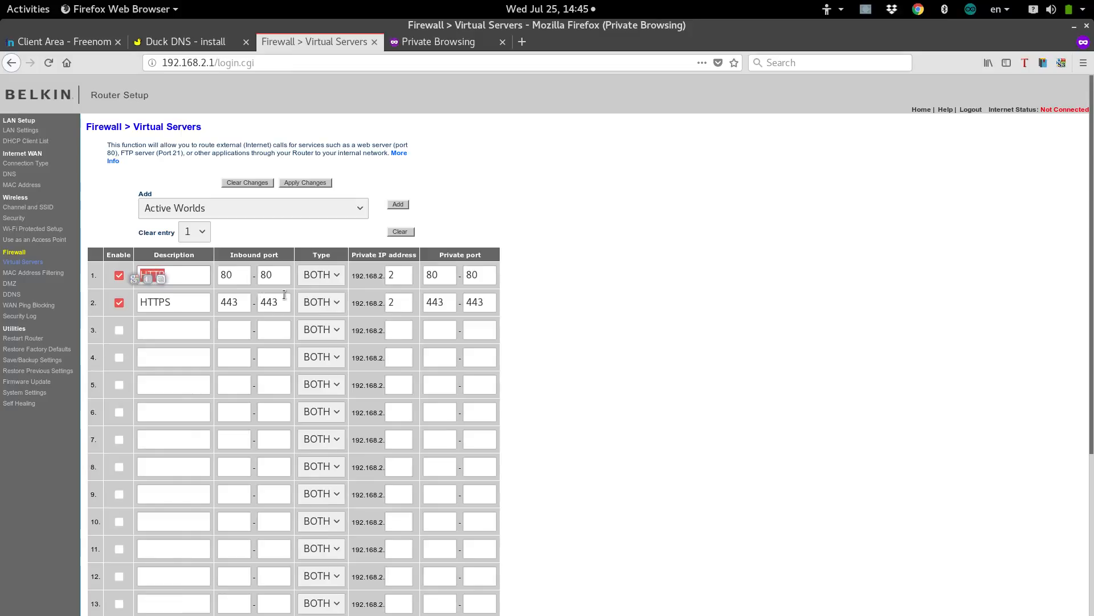
pyautogui.doubleClick(228, 302)
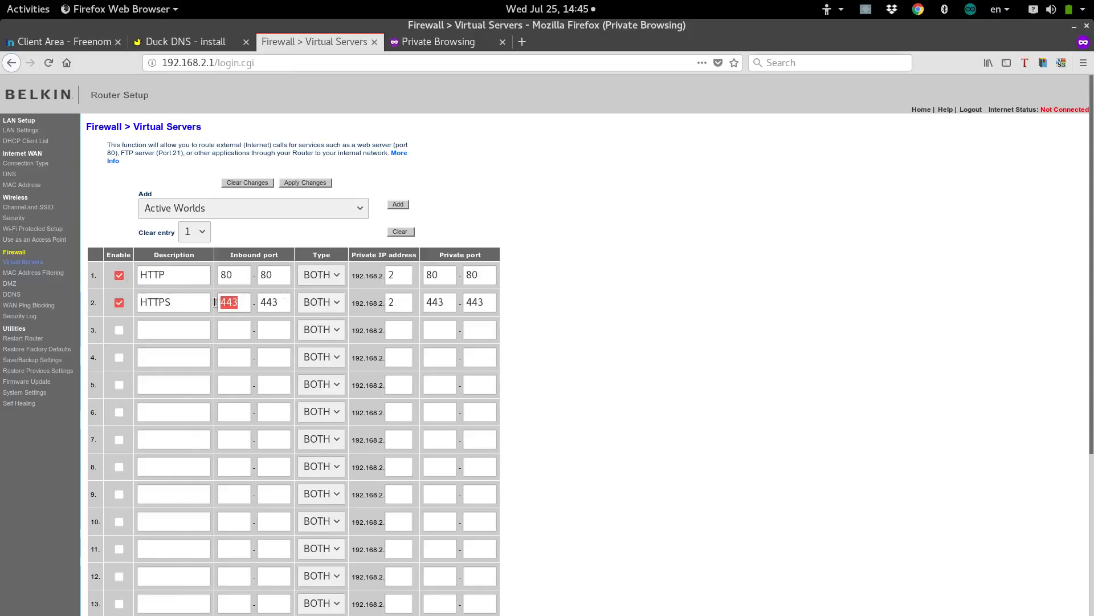
pyautogui.moveTo(177, 302); pyautogui.dragTo(165, 302)
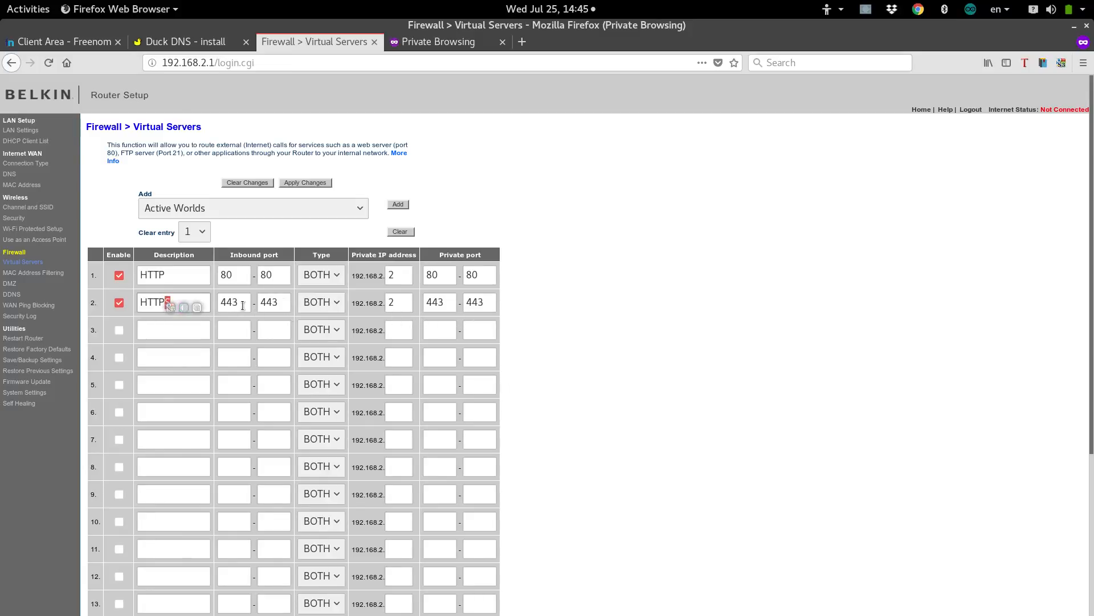
pyautogui.click(354, 253)
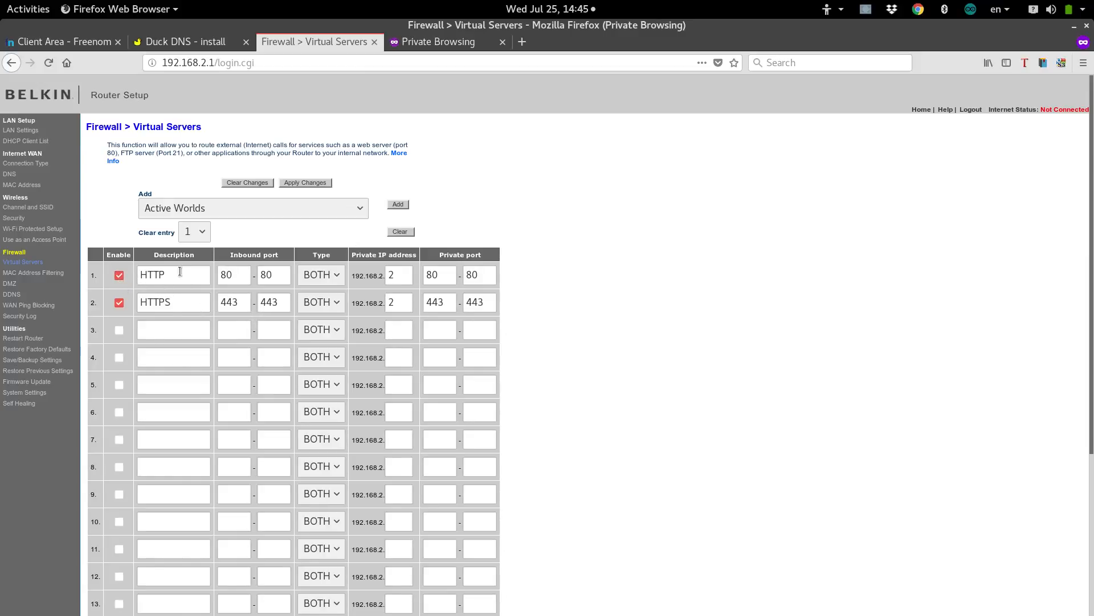
pyautogui.doubleClick(403, 274)
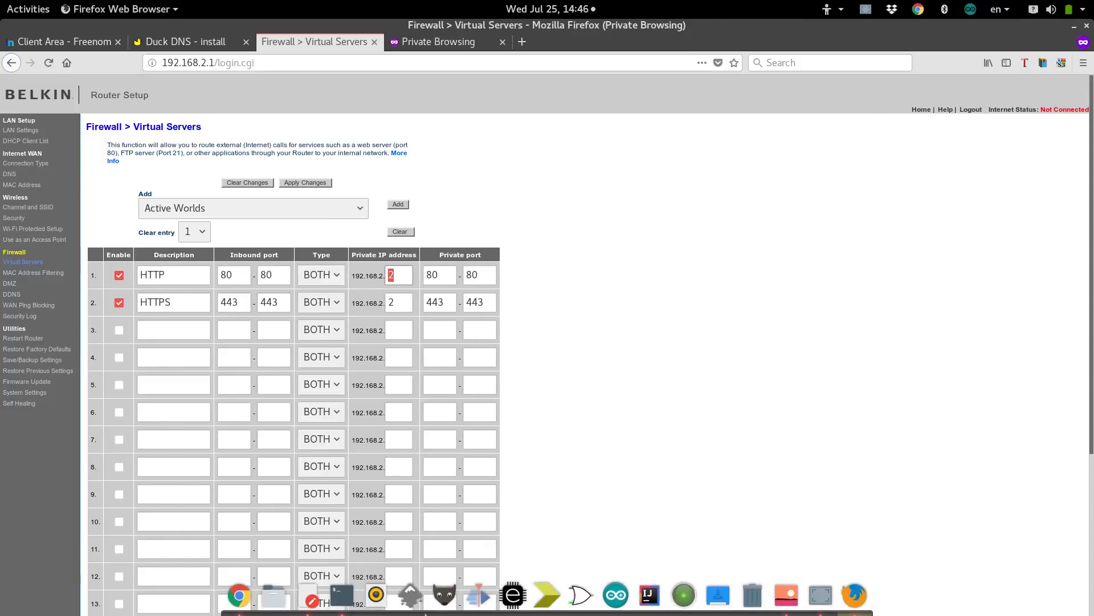
pyautogui.click(342, 596)
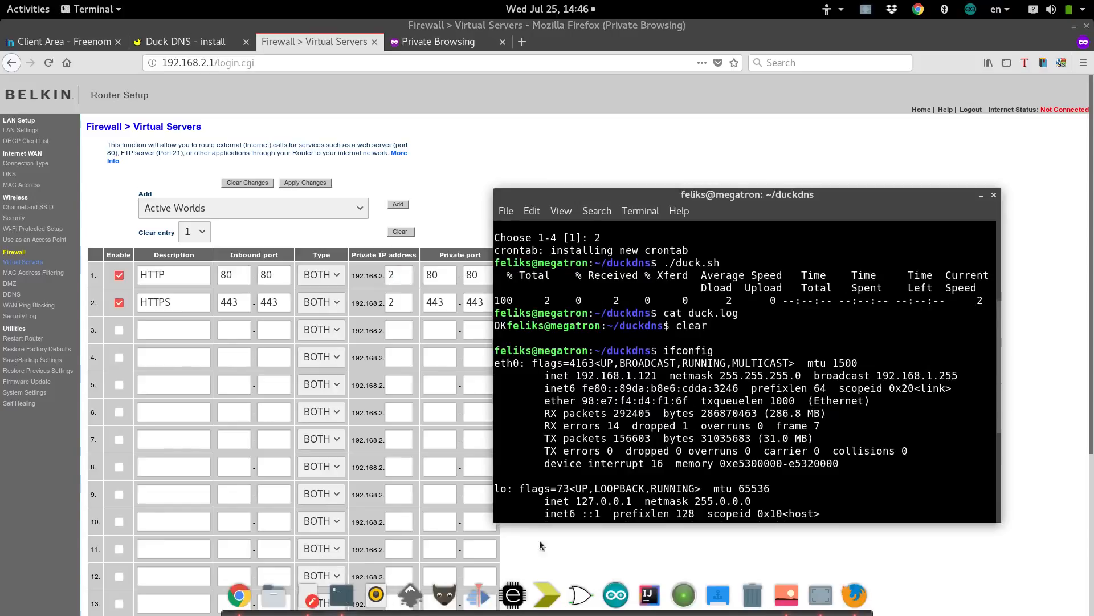
pyautogui.moveTo(640, 374); pyautogui.dragTo(655, 376)
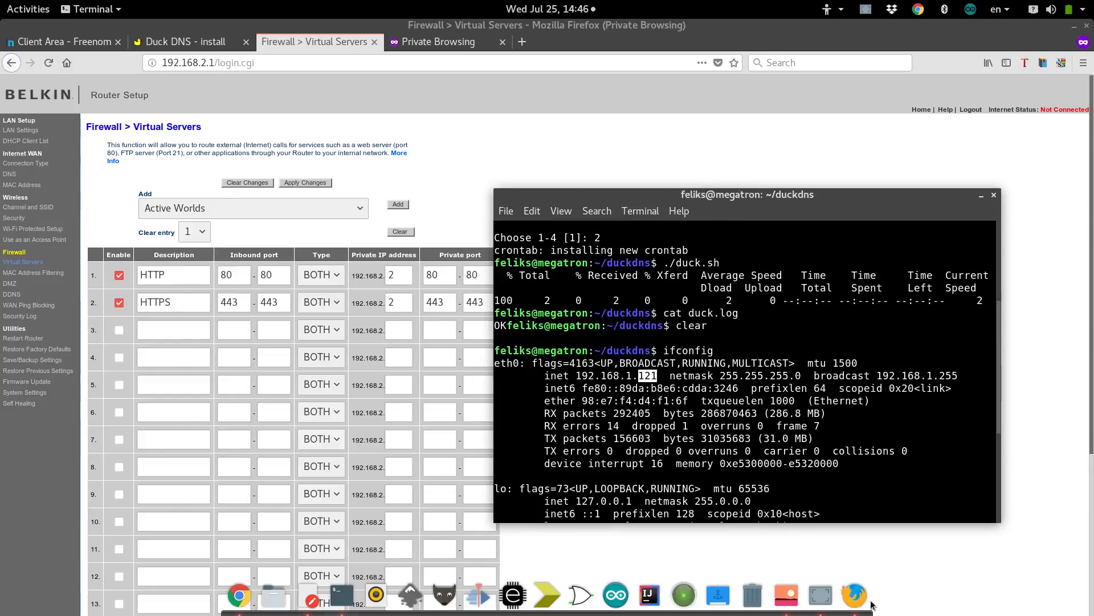
pyautogui.click(792, 598)
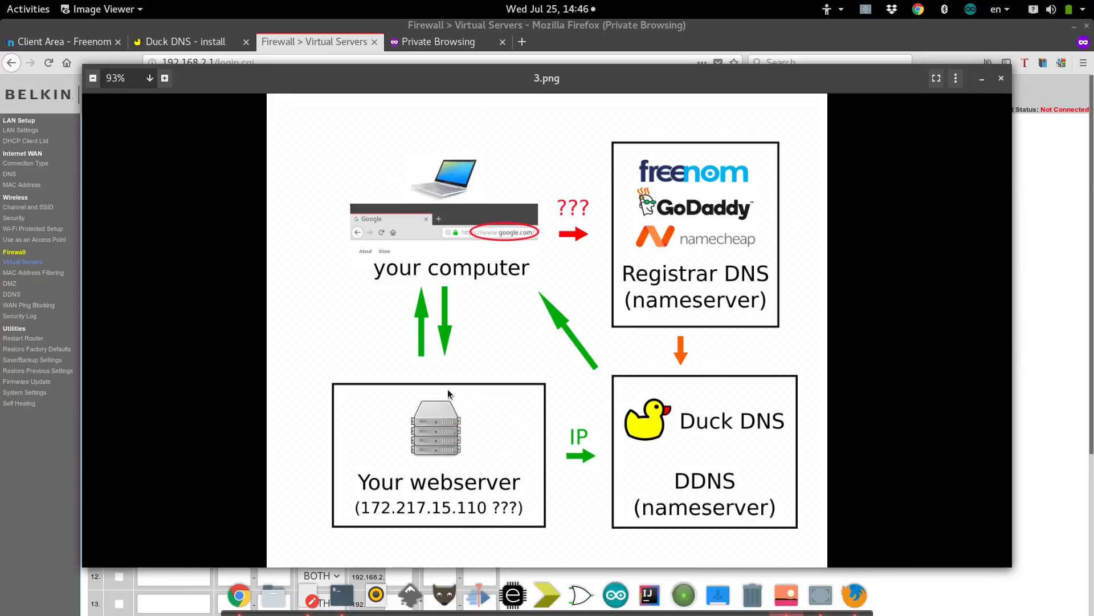
pyautogui.click(1046, 424)
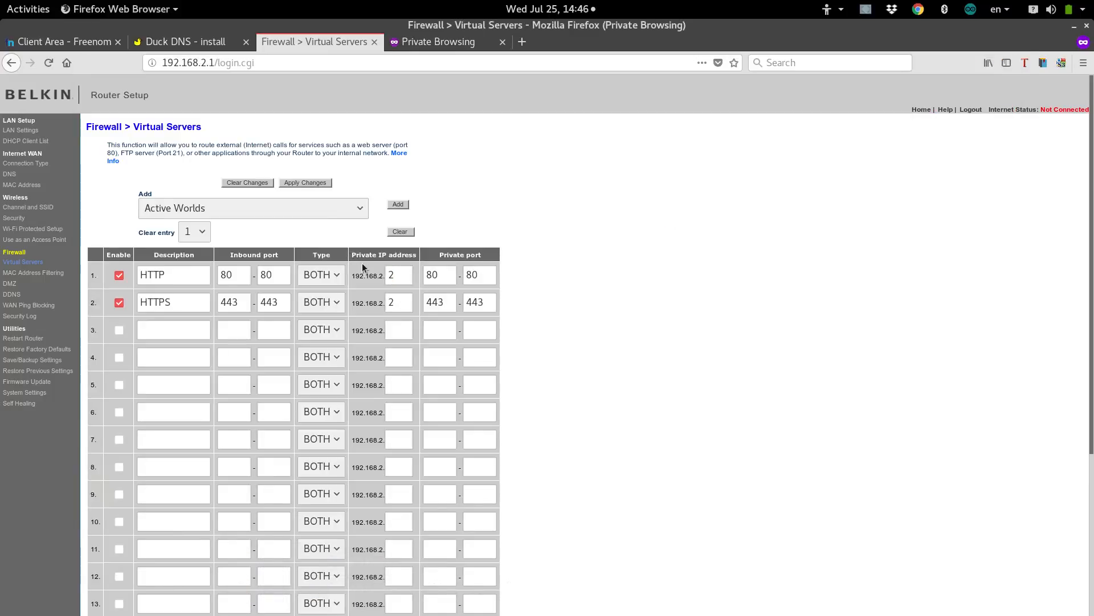
# Point the HTTP and HTTPS virtual servers to 192.168.2.3 and apply the changes.
pyautogui.moveTo(409, 281); pyautogui.dragTo(371, 279)
pyautogui.moveTo(370, 278); pyautogui.dragTo(370, 302)
pyautogui.write('3')
pyautogui.click(407, 298)
pyautogui.write('3')
pyautogui.scroll(-5, 357, 251)
pyautogui.moveTo(322, 613)
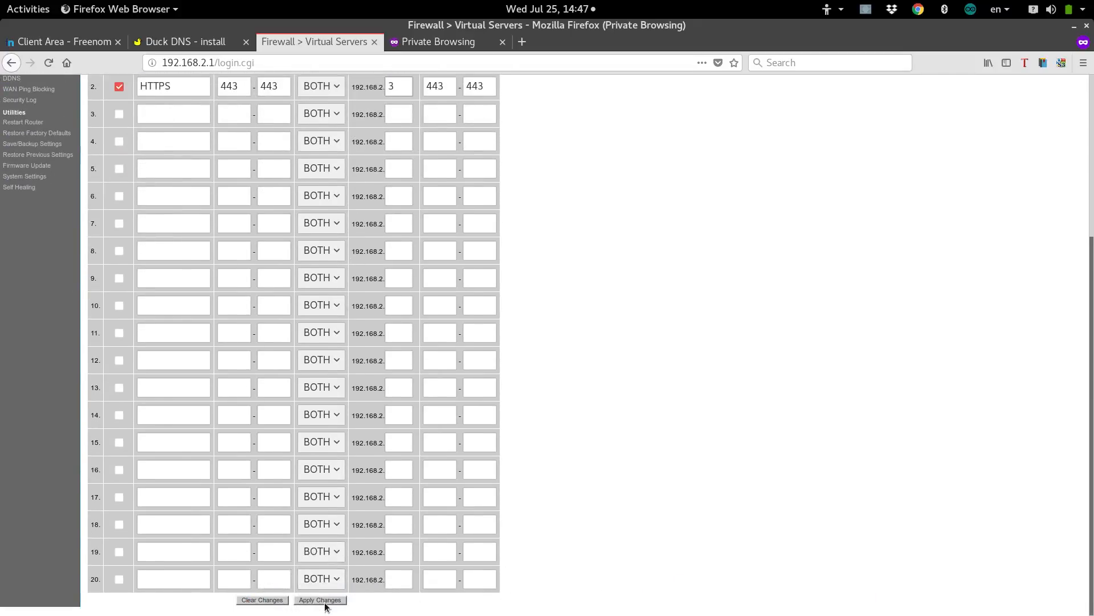
pyautogui.click(324, 600)
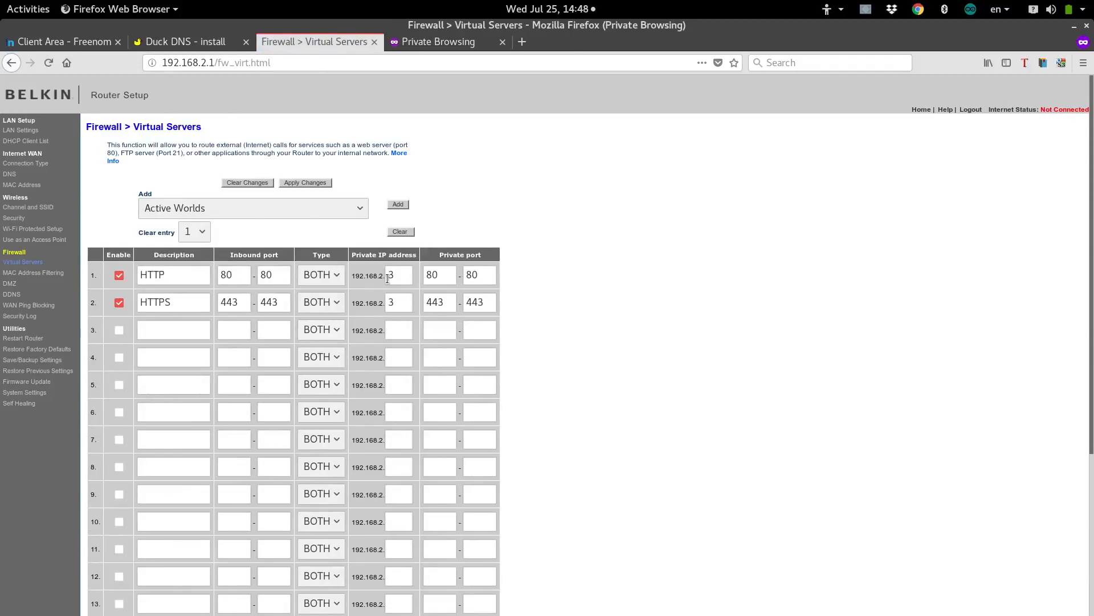
# Open squid.ml in a new private tab, showing Apache's 'It works!' page, and highlight the .ml ending.
pyautogui.click(522, 42)
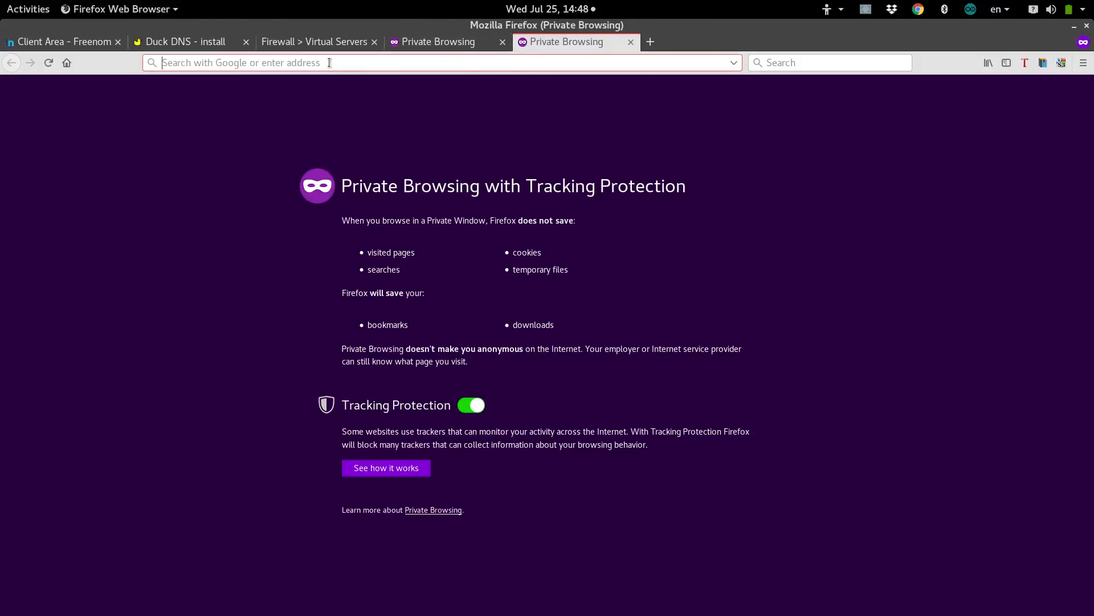
pyautogui.write('squid.ml')
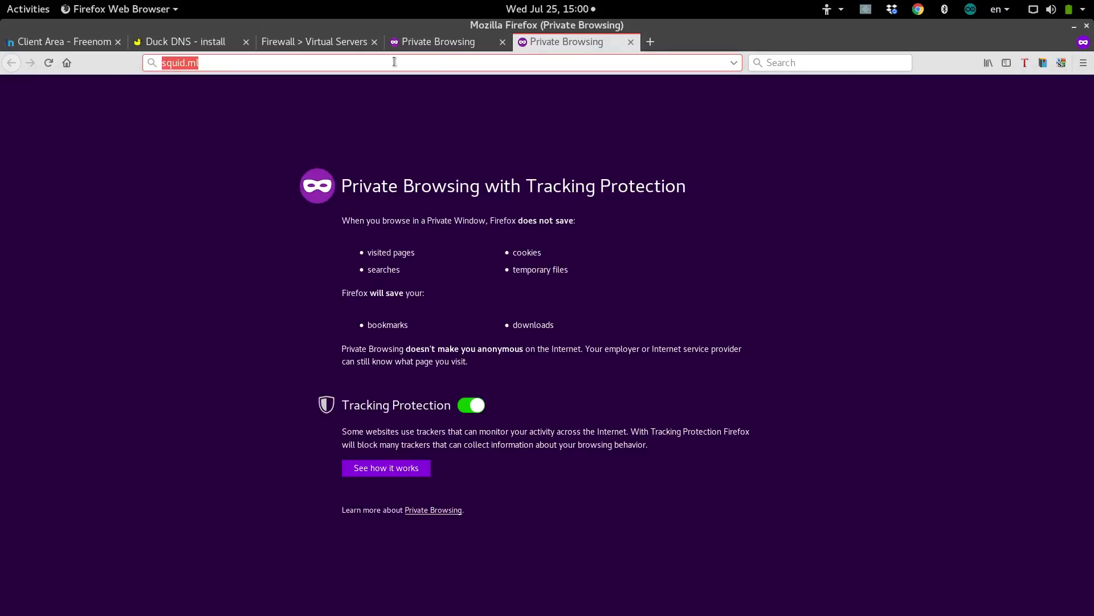
pyautogui.press('Return')
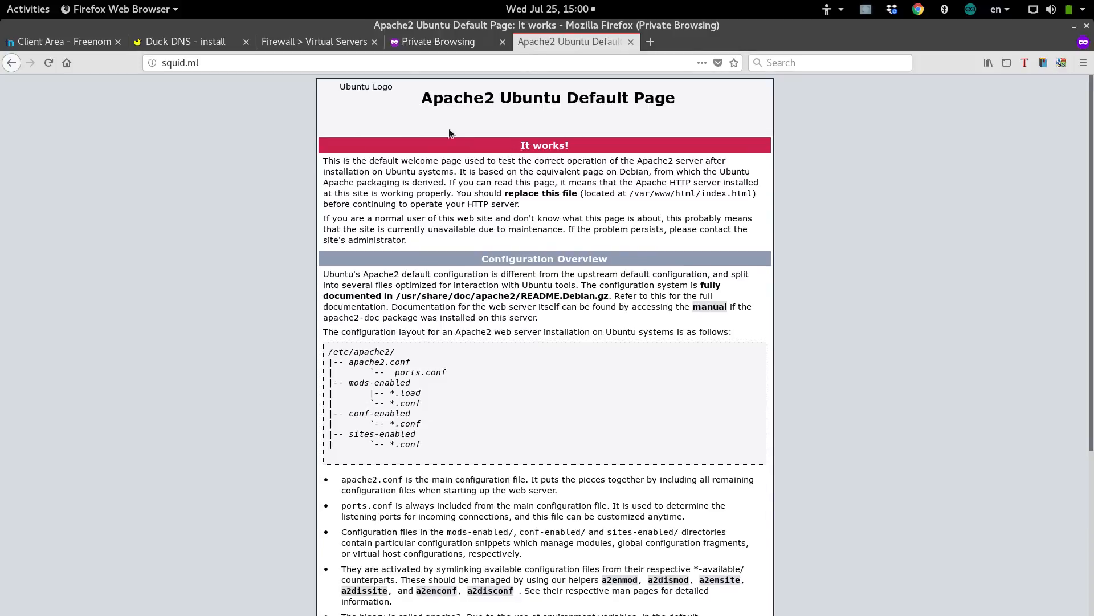
pyautogui.moveTo(208, 62); pyautogui.dragTo(160, 63)
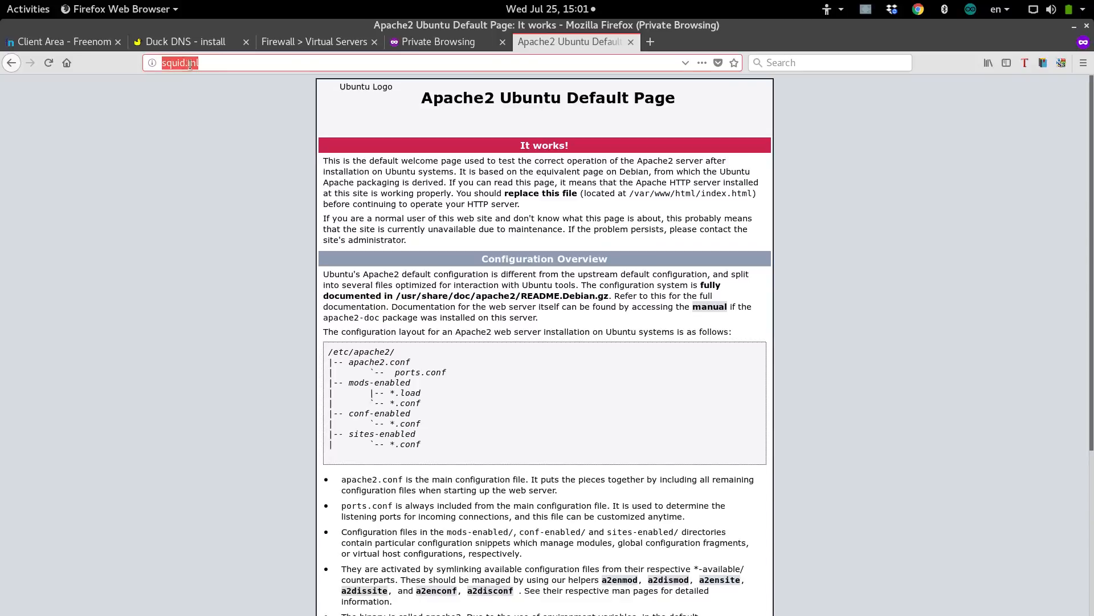
pyautogui.moveTo(200, 64); pyautogui.dragTo(189, 65)
# Open /etc/apache2/sites-available/squid.conf in vi with sudo.
pyautogui.moveTo(413, 613)
pyautogui.click(342, 595)
pyautogui.scroll(-5, 661, 438)
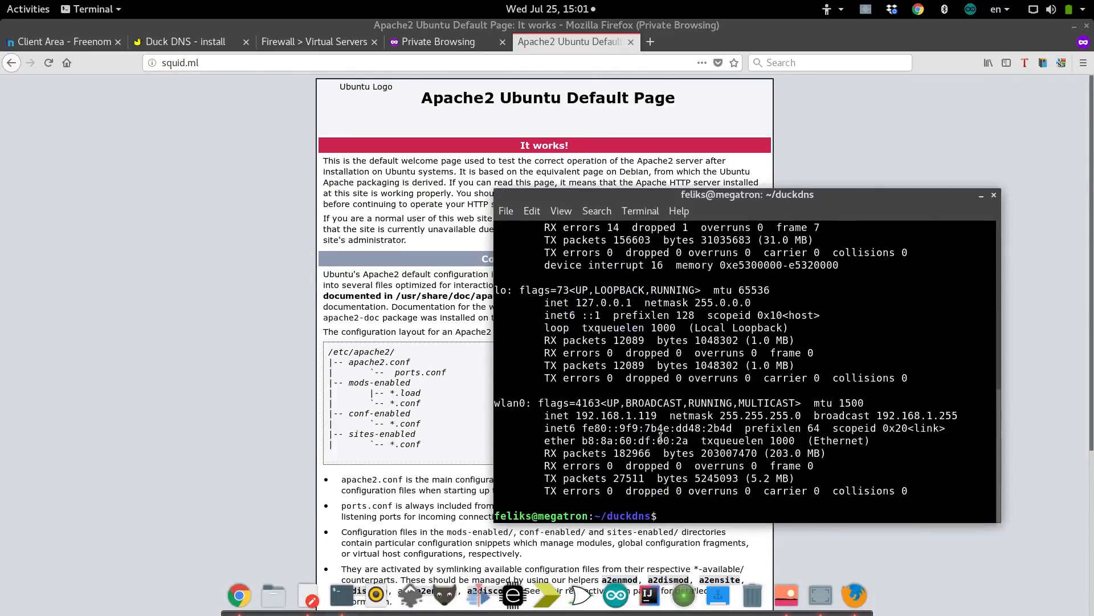
pyautogui.write('sudo vi /etc/apache2/')
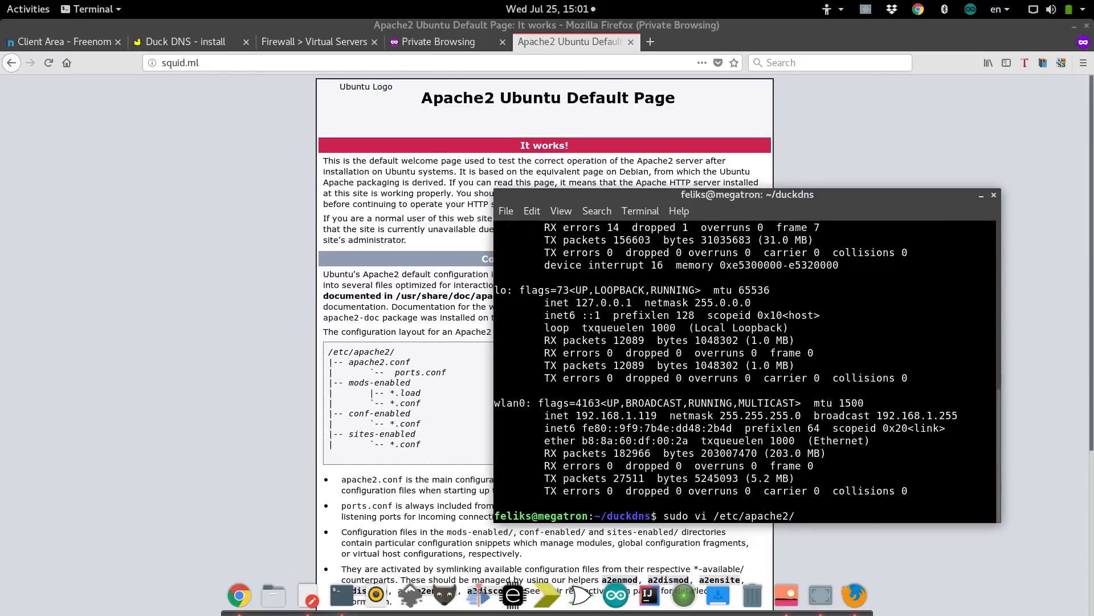
pyautogui.write('sites-av')
pyautogui.press('Tab')
pyautogui.write('sq')
pyautogui.press('Tab')
pyautogui.press('Return')
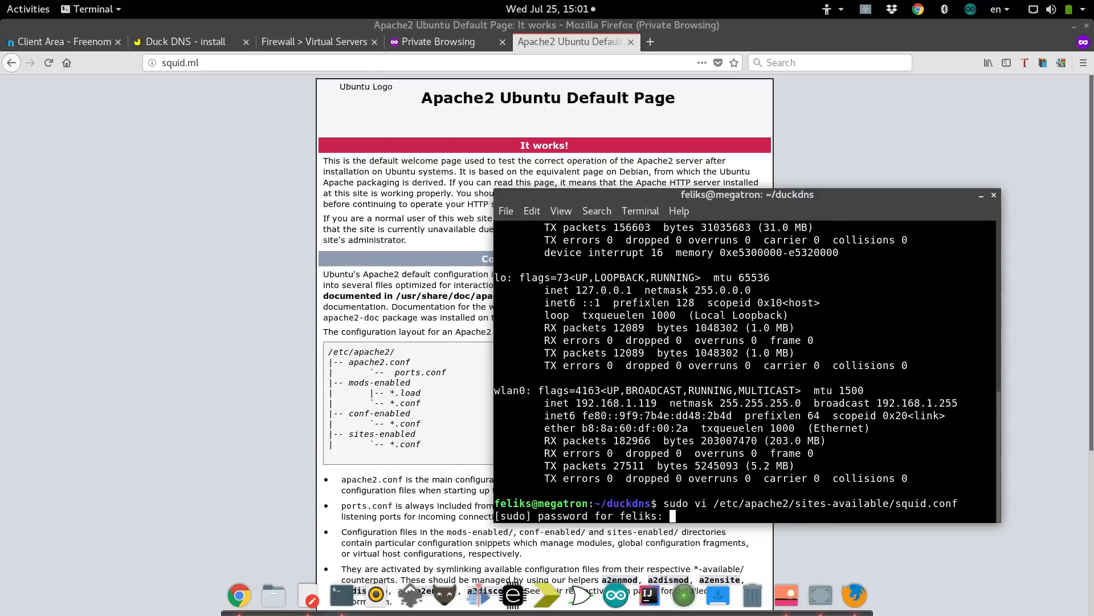
pyautogui.press('Return')
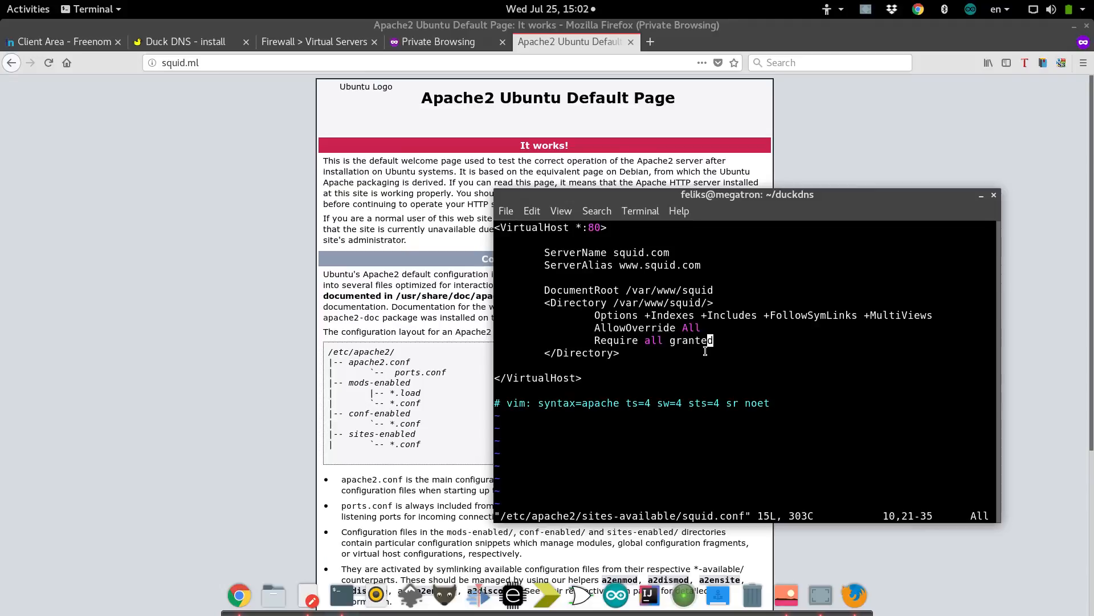
pyautogui.press('k')
pyautogui.press('k')
pyautogui.press('k')
pyautogui.press('k')
pyautogui.press('k')
pyautogui.press('k')
pyautogui.press('a')
pyautogui.press('BackSpace')
pyautogui.press('BackSpace')
pyautogui.press('BackSpace')
pyautogui.write('ml')
pyautogui.press('Up')
pyautogui.press('BackSpace')
pyautogui.press('BackSpace')
pyautogui.press('BackSpace')
pyautogui.write('ml')
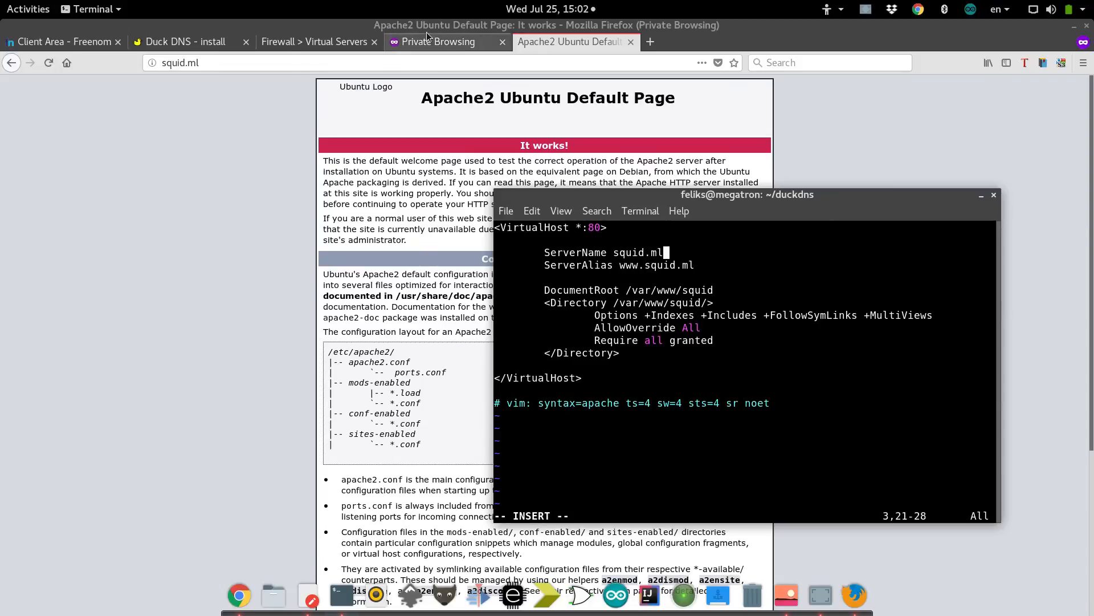
pyautogui.click(63, 42)
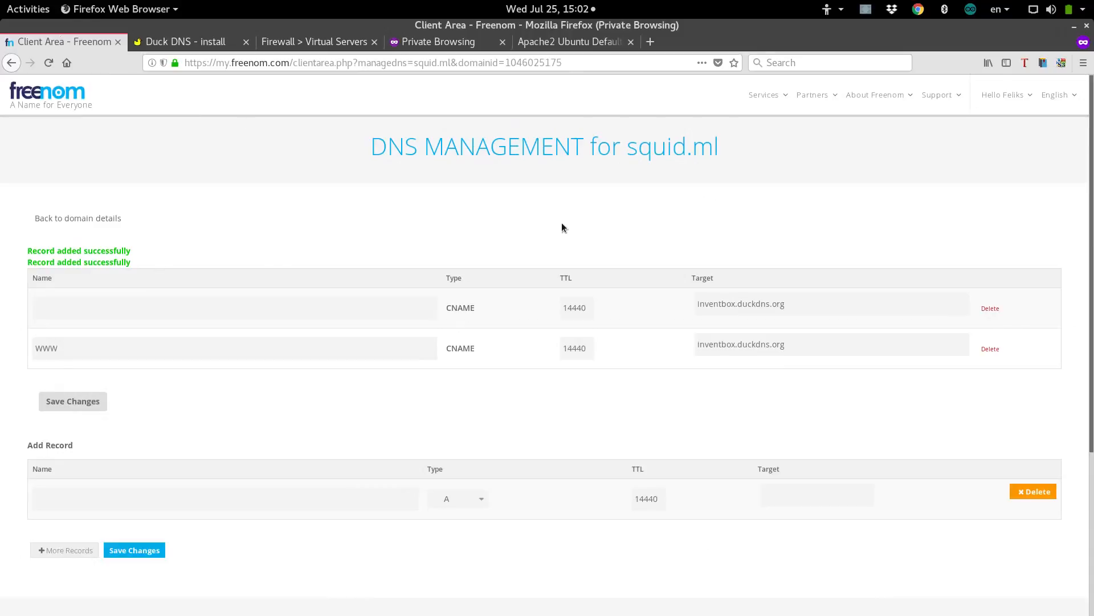
# Save squid.conf with :wq and run sudo service apache2 reload.
pyautogui.click(586, 43)
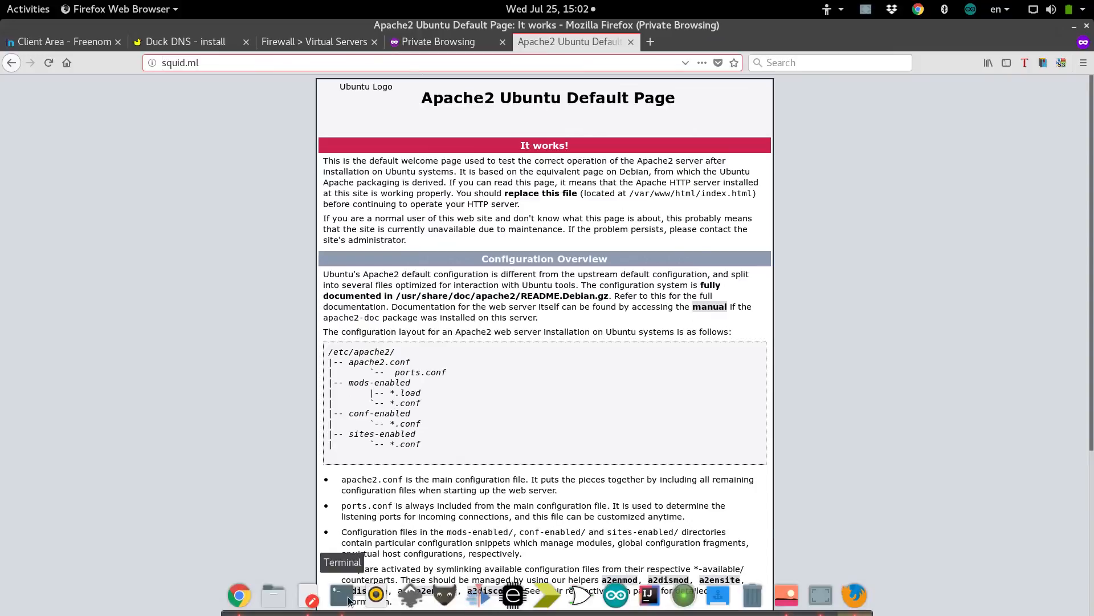
pyautogui.click(342, 595)
pyautogui.press('Escape')
pyautogui.write(':wq')
pyautogui.press('Return')
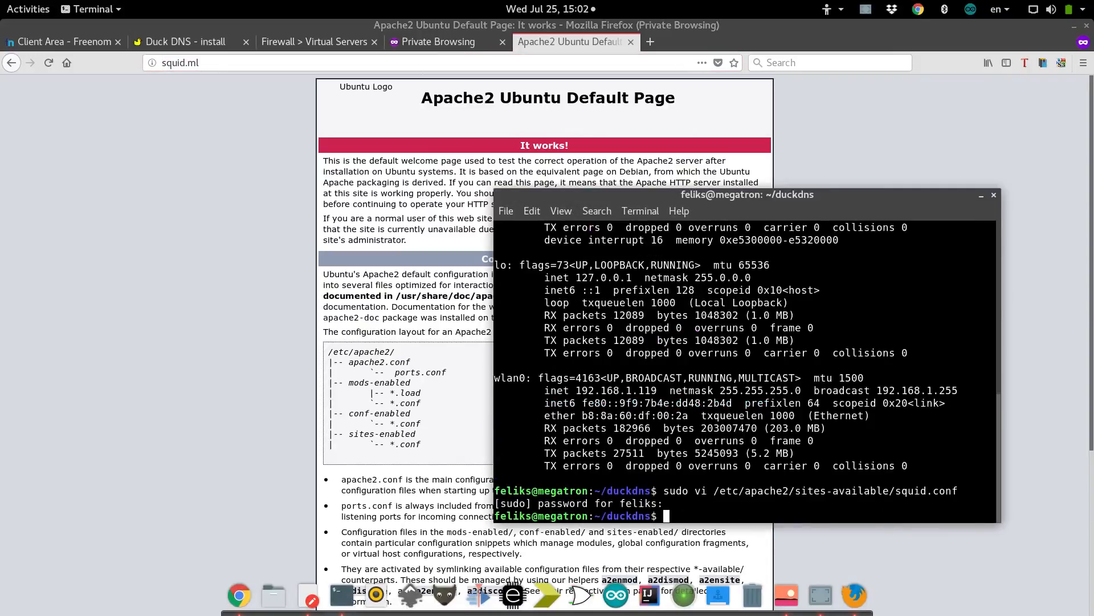
pyautogui.write('sudo ')
pyautogui.write('servi')
pyautogui.write('ce apa')
pyautogui.write('che2 ')
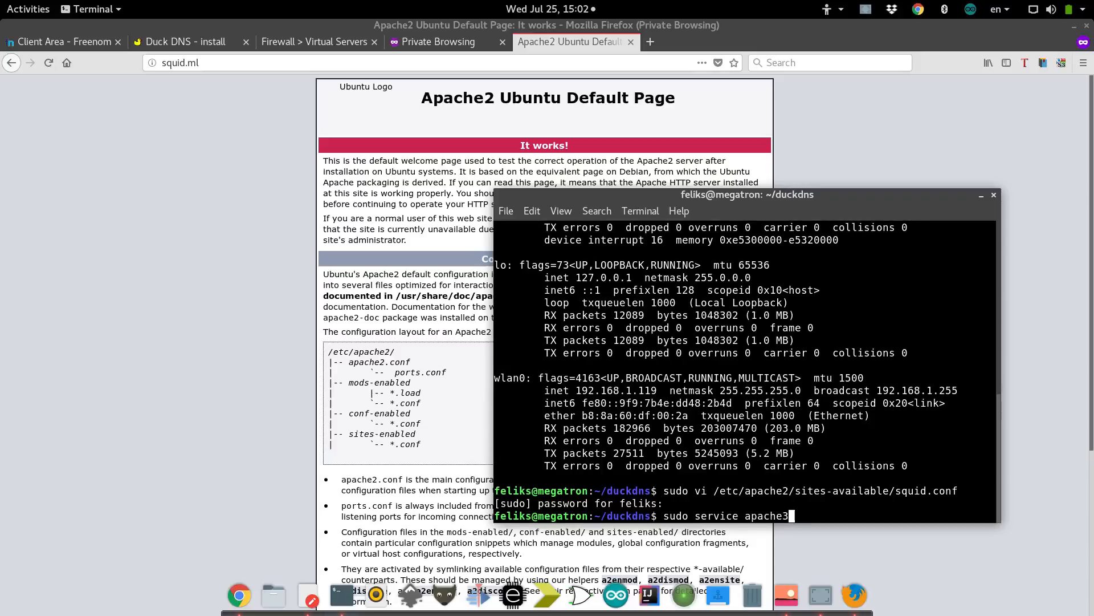
pyautogui.write('reload')
pyautogui.press('Return')
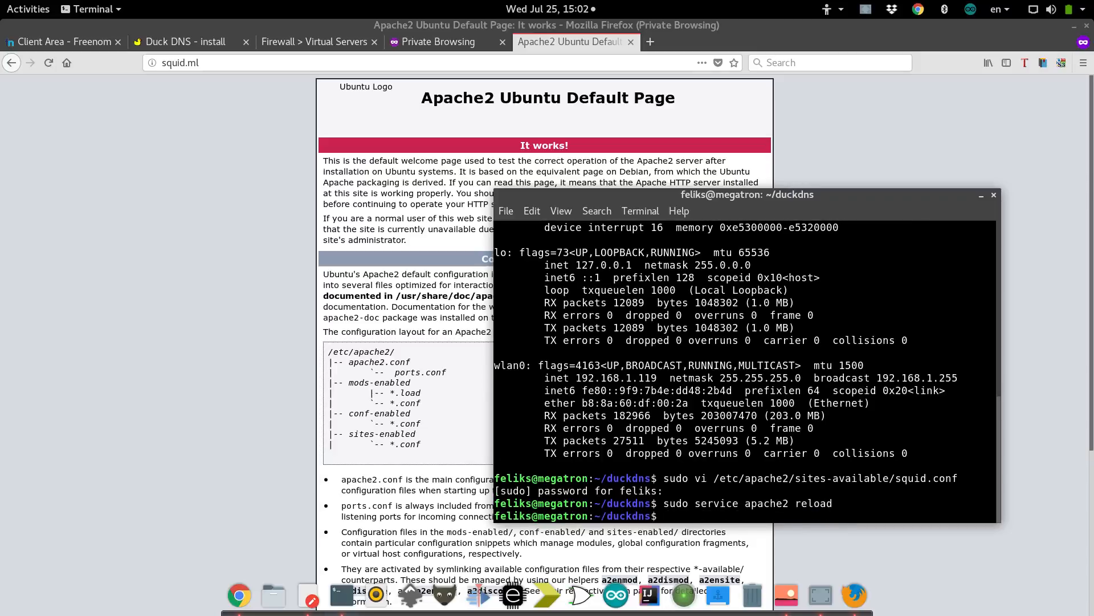
# Reload squid.ml several times; it still shows the Apache2 default page.
pyautogui.click(399, 62)
pyautogui.press('Return')
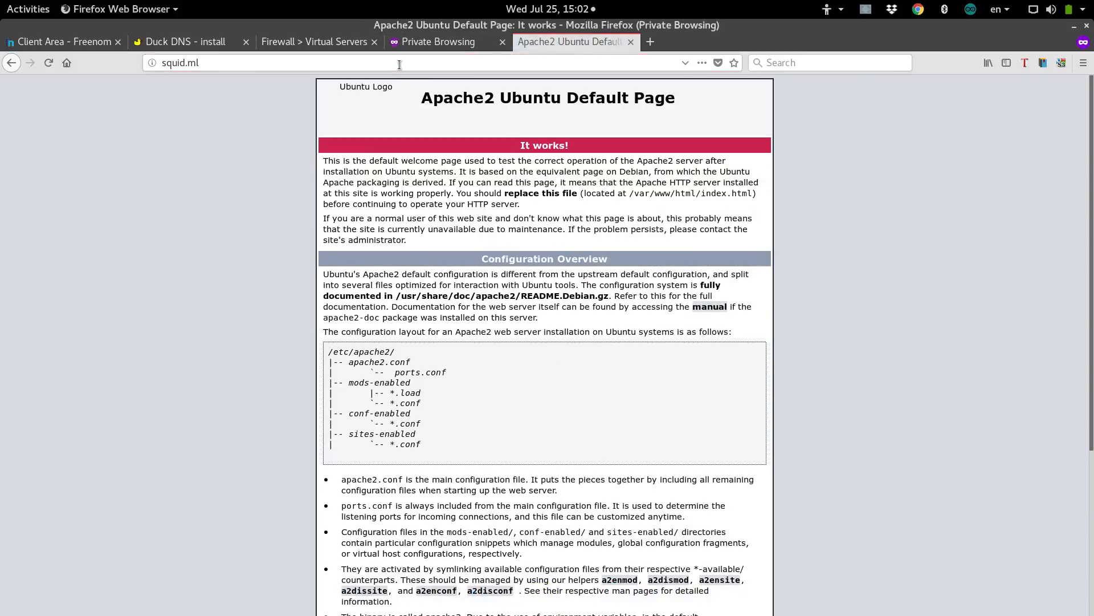
pyautogui.click(49, 64)
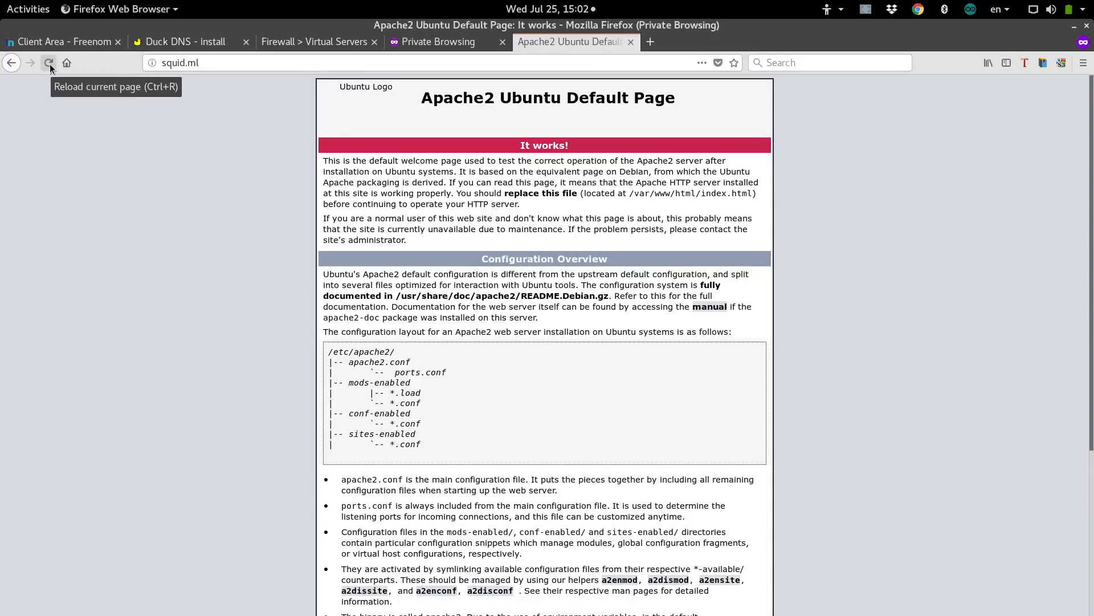
pyautogui.click(49, 64)
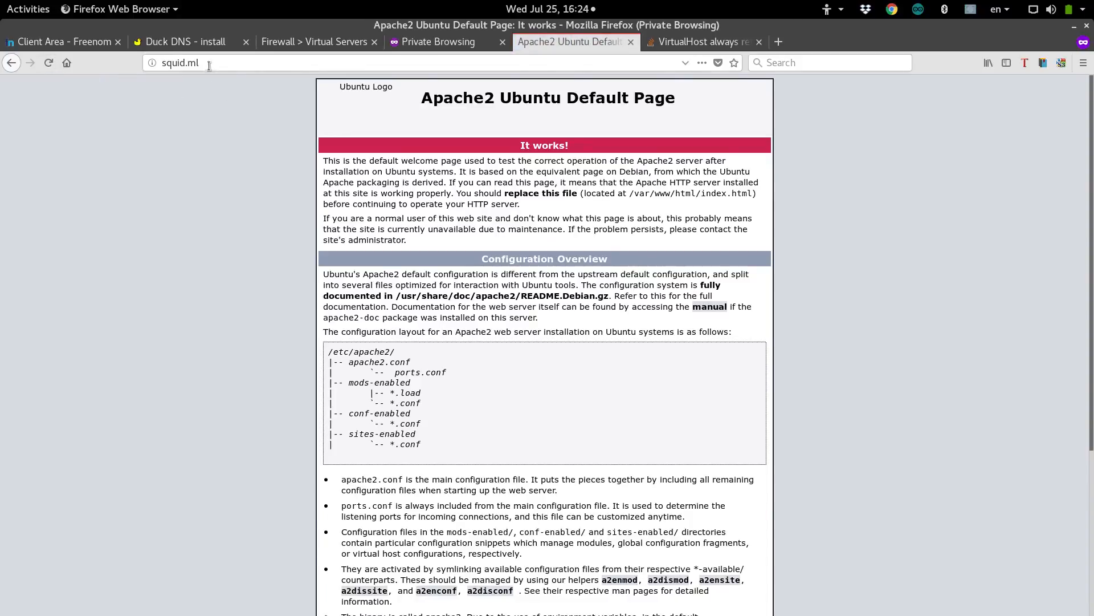
pyautogui.click(209, 64)
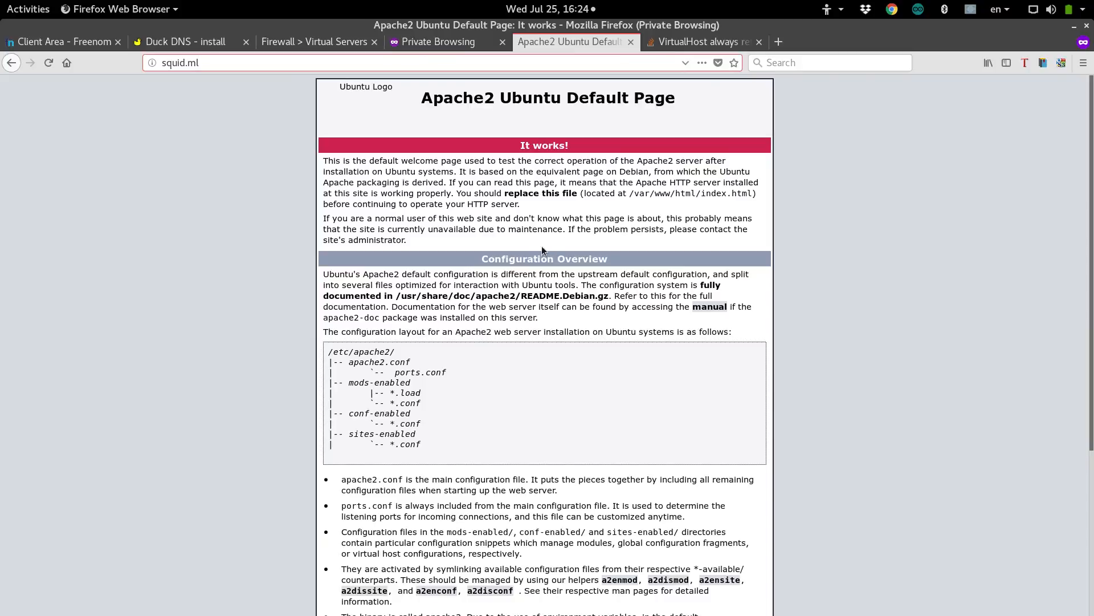
pyautogui.moveTo(478, 611)
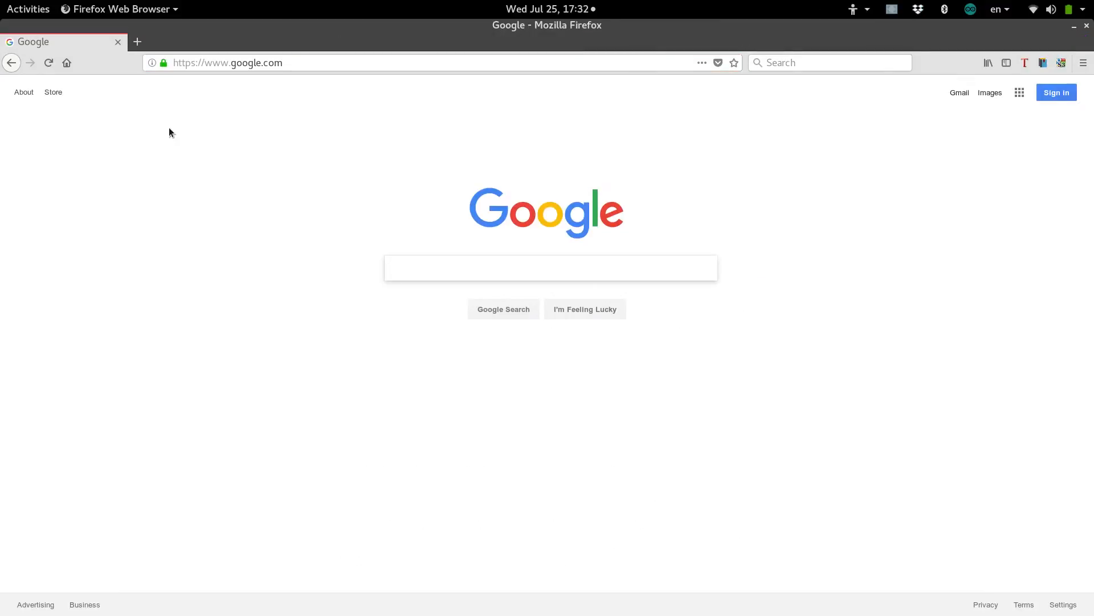
# Go to squid.ml via the address bar and reload to show the 'Squid are dumb incredible!' page.
pyautogui.click(313, 63)
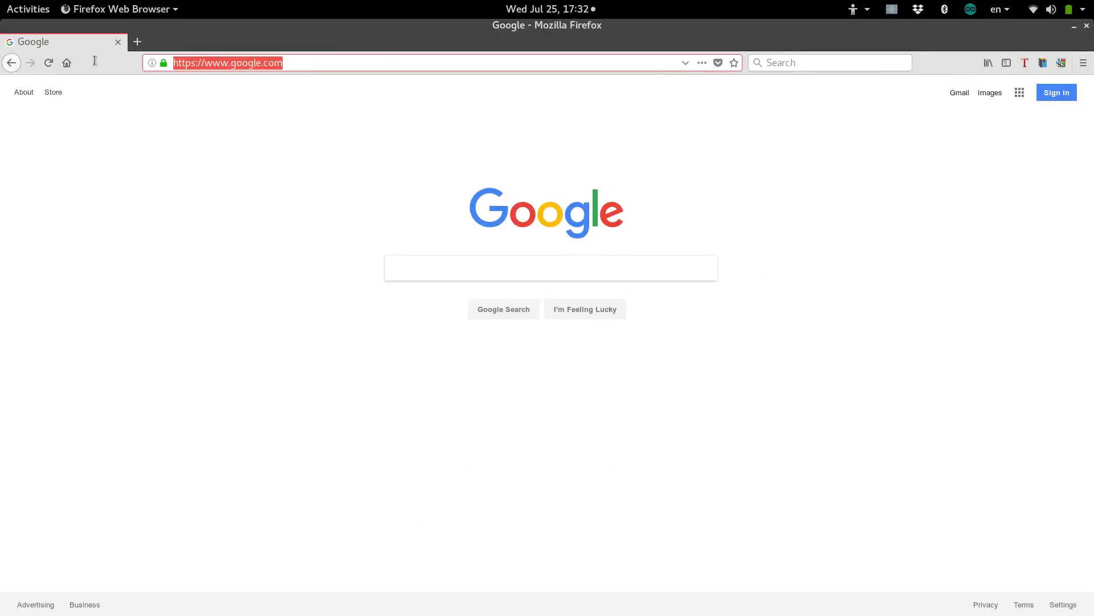
pyautogui.write('squid.ml/')
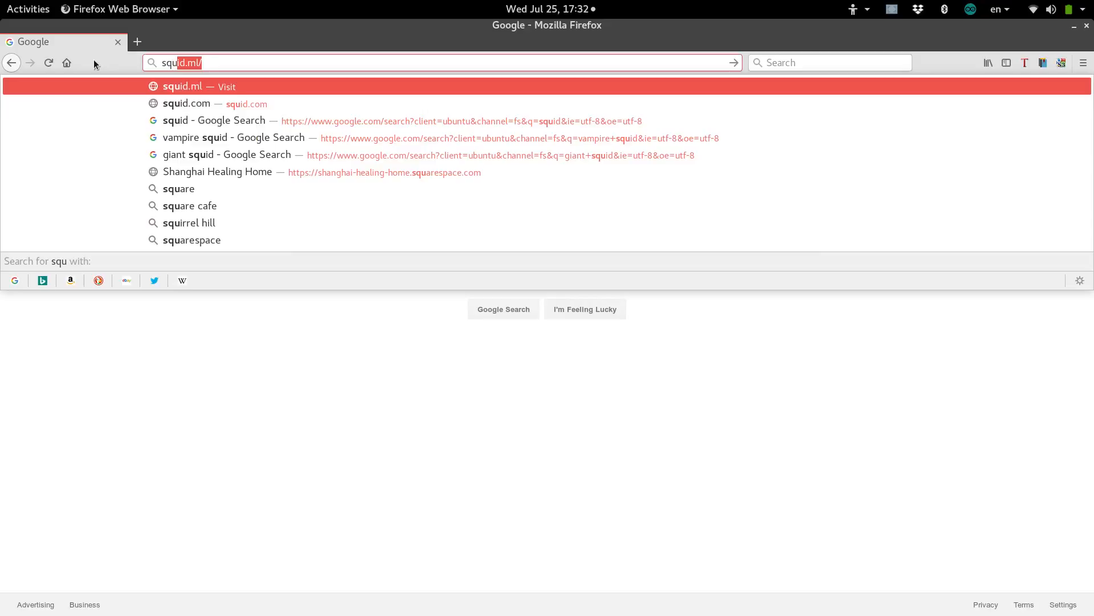
pyautogui.press('Return')
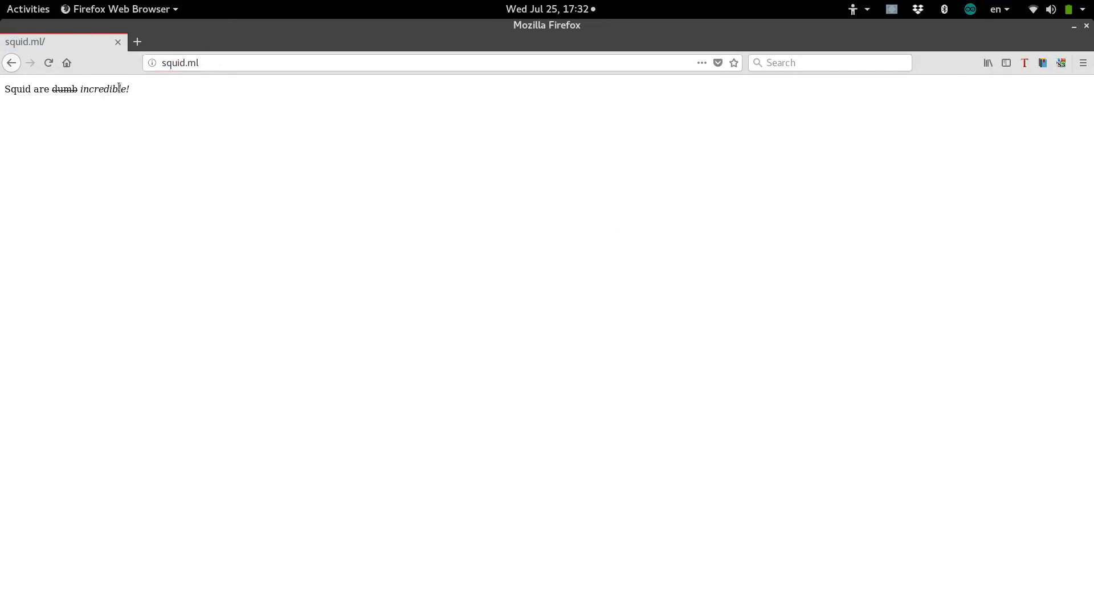
pyautogui.moveTo(137, 91); pyautogui.dragTo(4, 91)
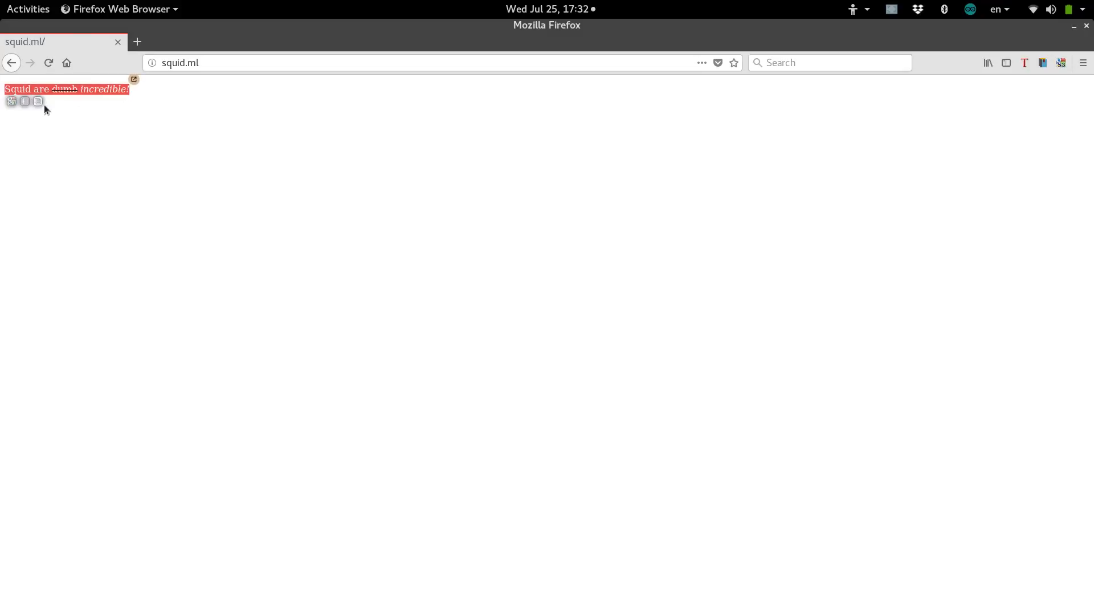
pyautogui.click(44, 106)
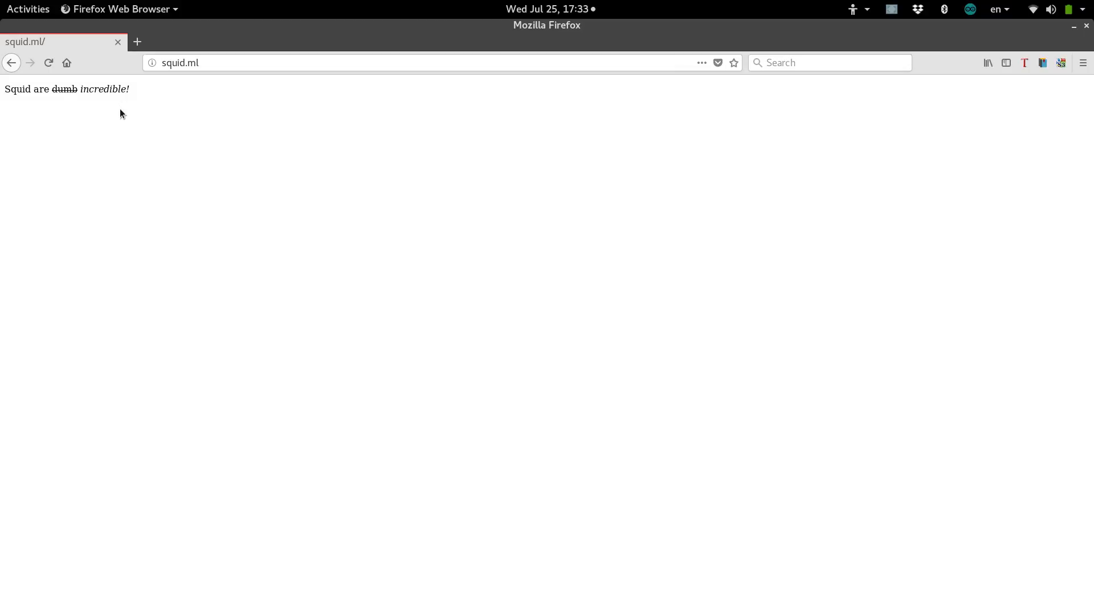
pyautogui.click(50, 66)
pyautogui.click(137, 42)
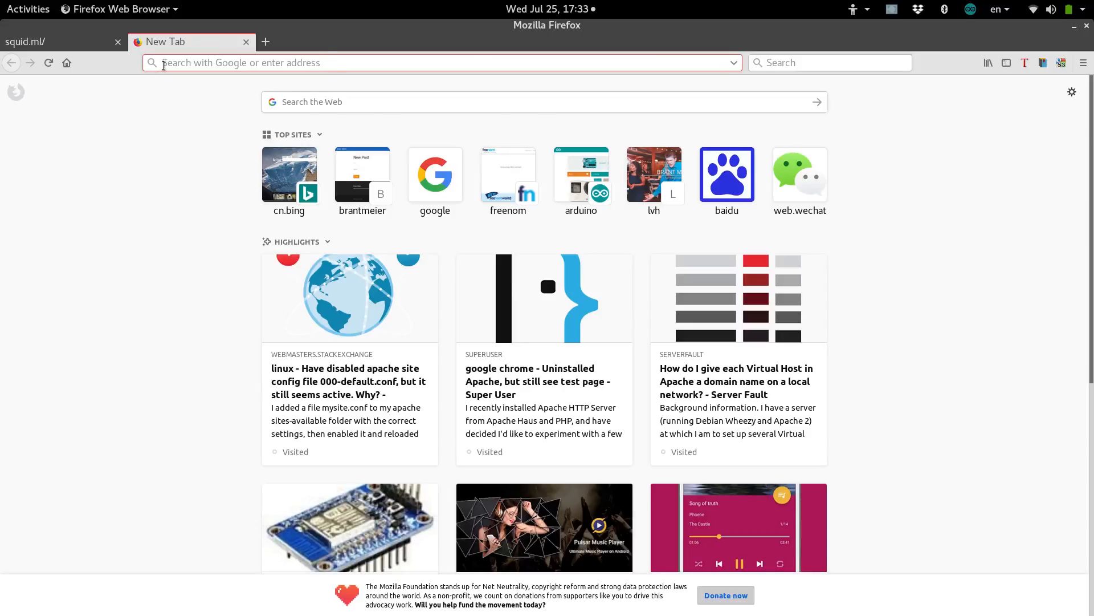
pyautogui.write('cache')
pyautogui.click(199, 64)
pyautogui.moveTo(199, 64); pyautogui.dragTo(160, 64)
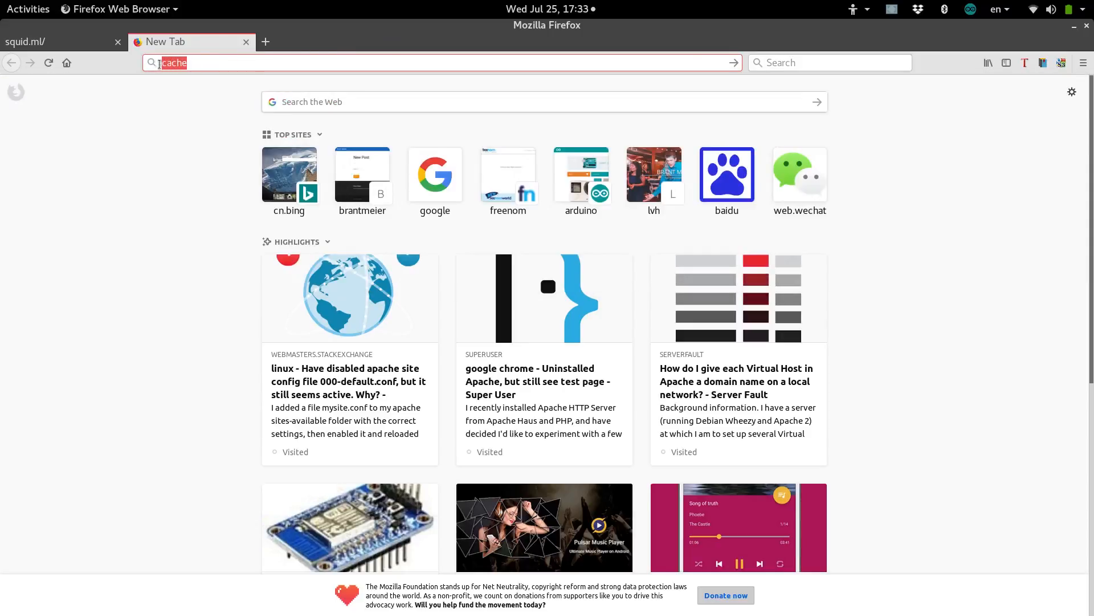
pyautogui.click(250, 42)
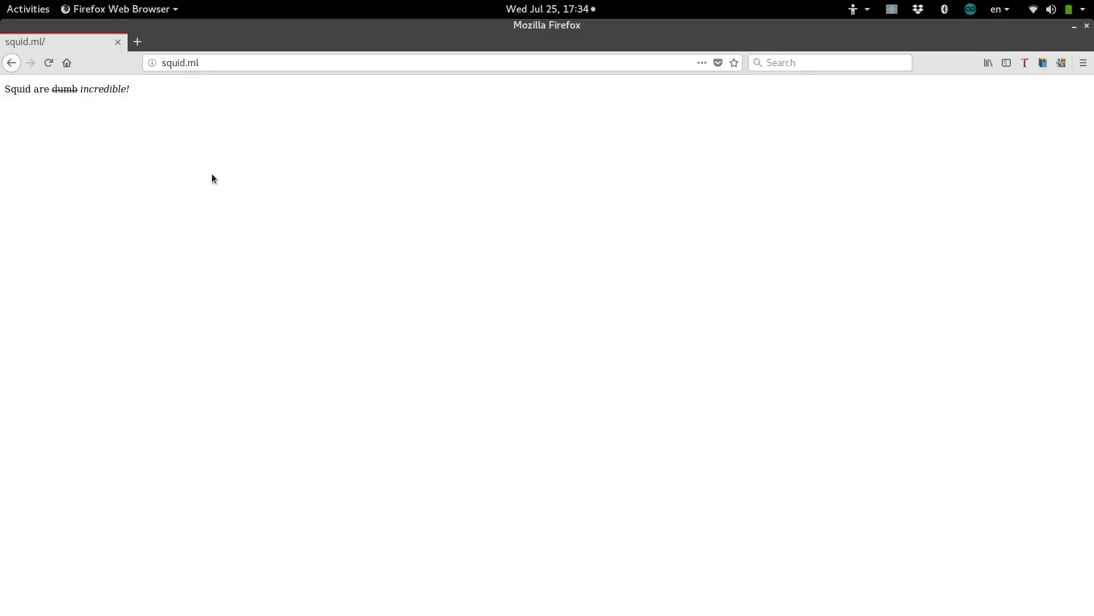
pyautogui.click(162, 65)
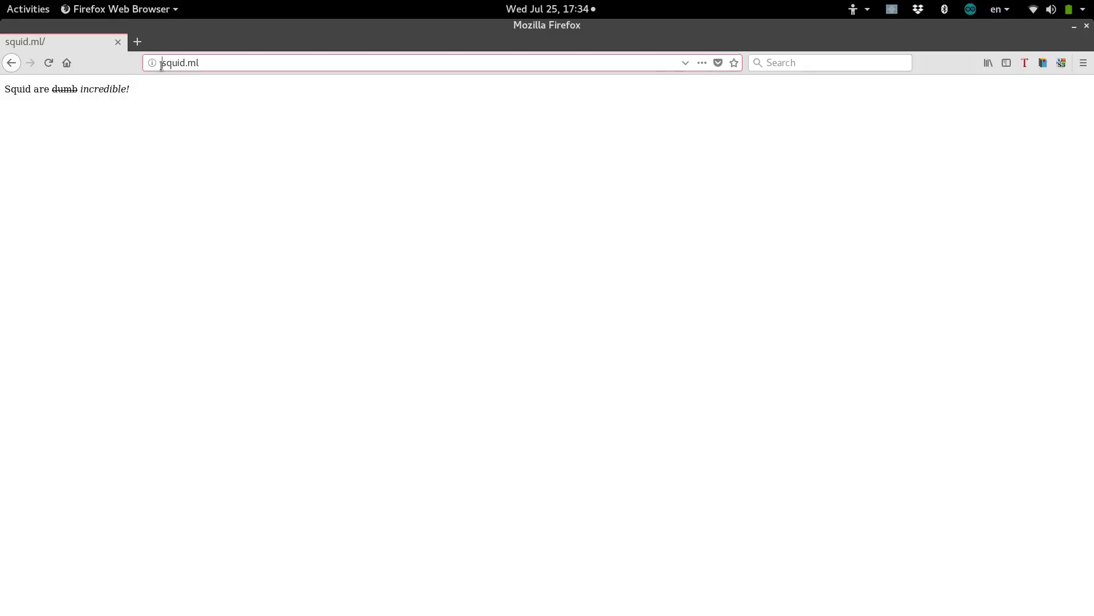